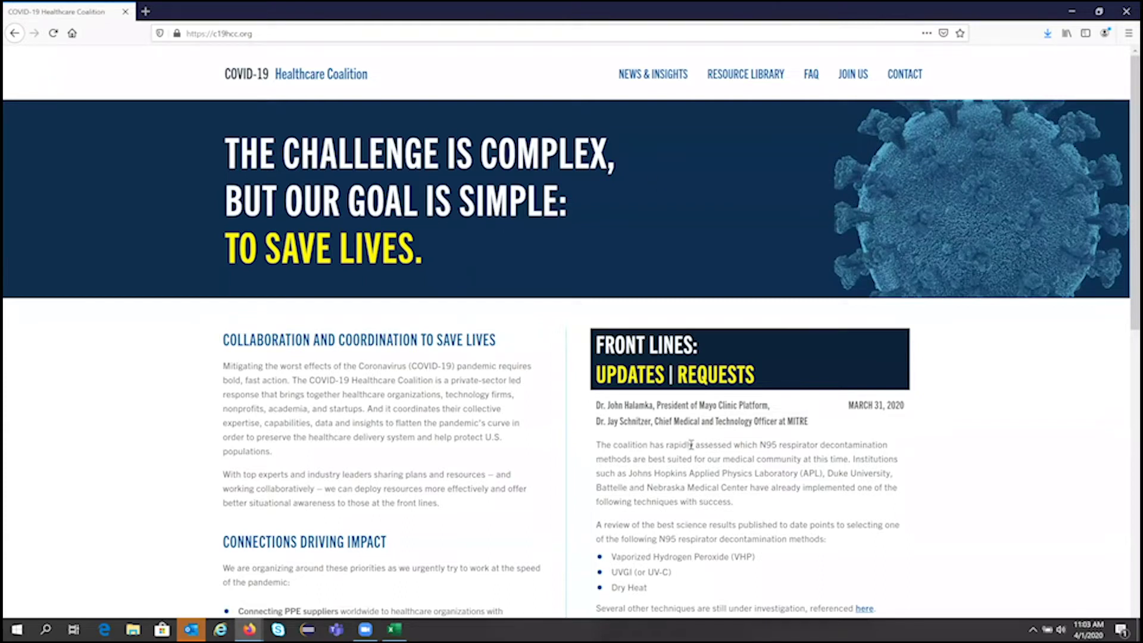
pyautogui.scroll(-2, 673, 473)
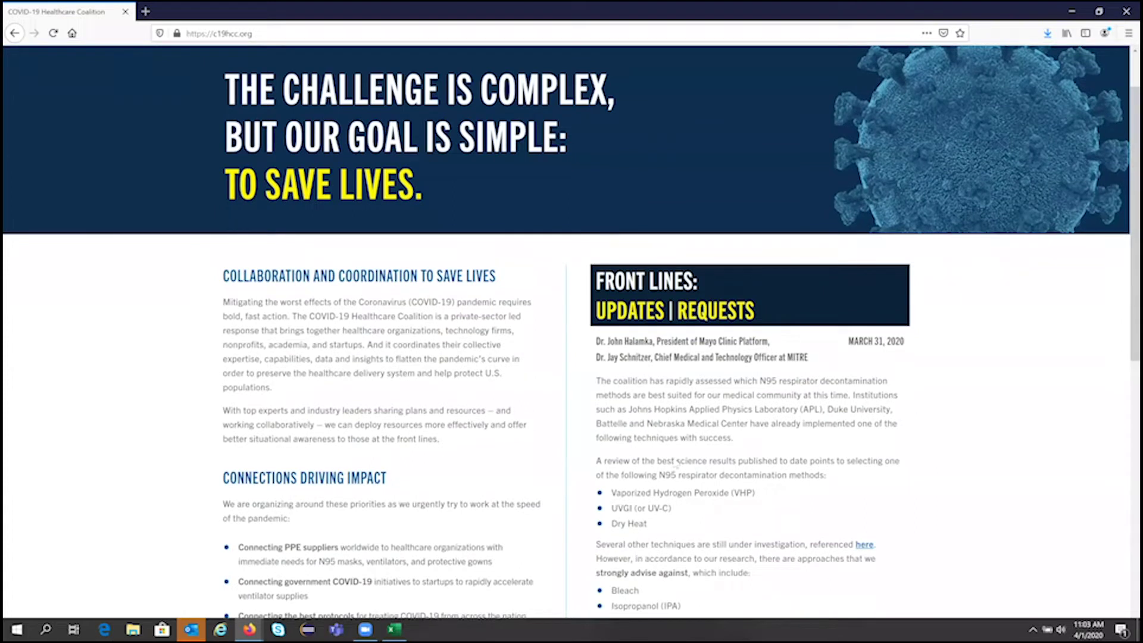
pyautogui.scroll(-2, 677, 463)
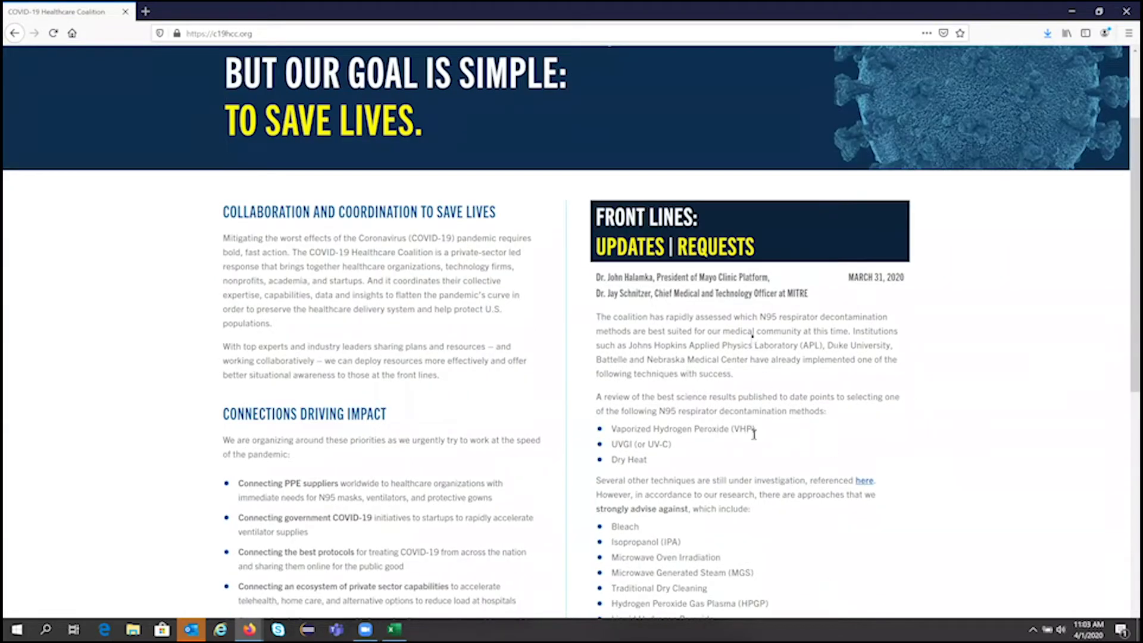
pyautogui.scroll(-1, 755, 404)
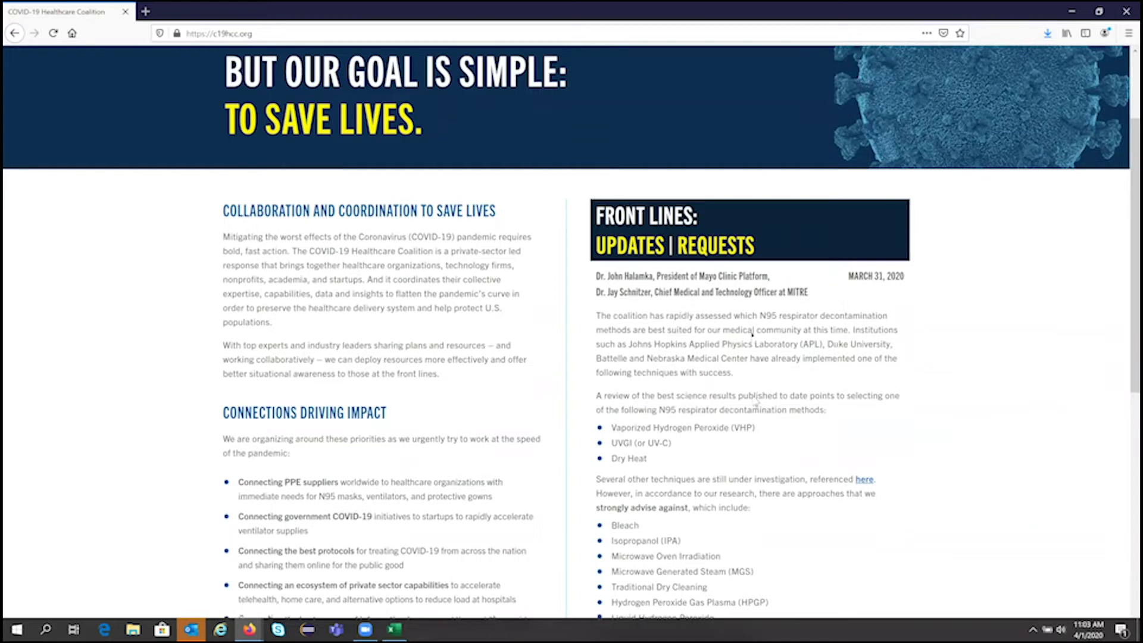
pyautogui.scroll(-5, 755, 403)
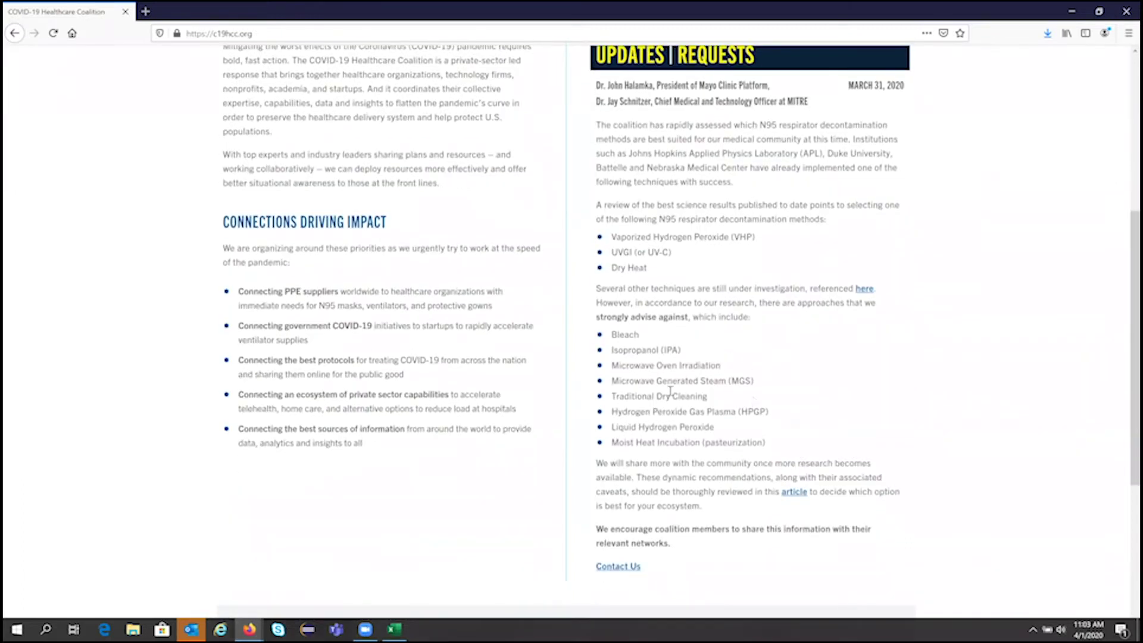
pyautogui.scroll(-6, 654, 440)
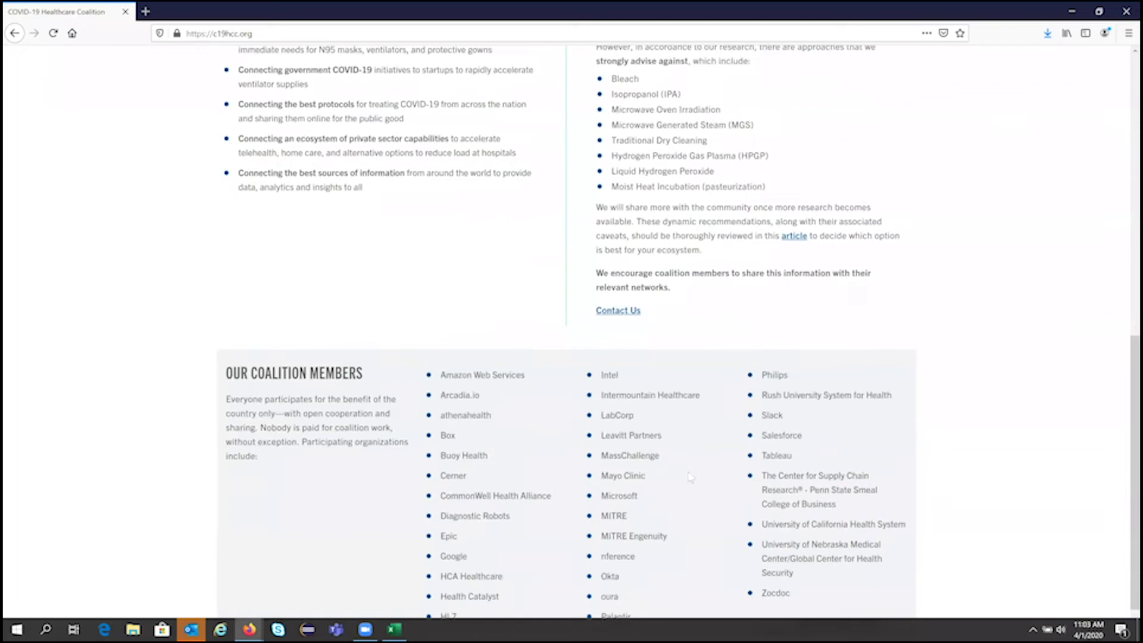
pyautogui.scroll(-1, 690, 476)
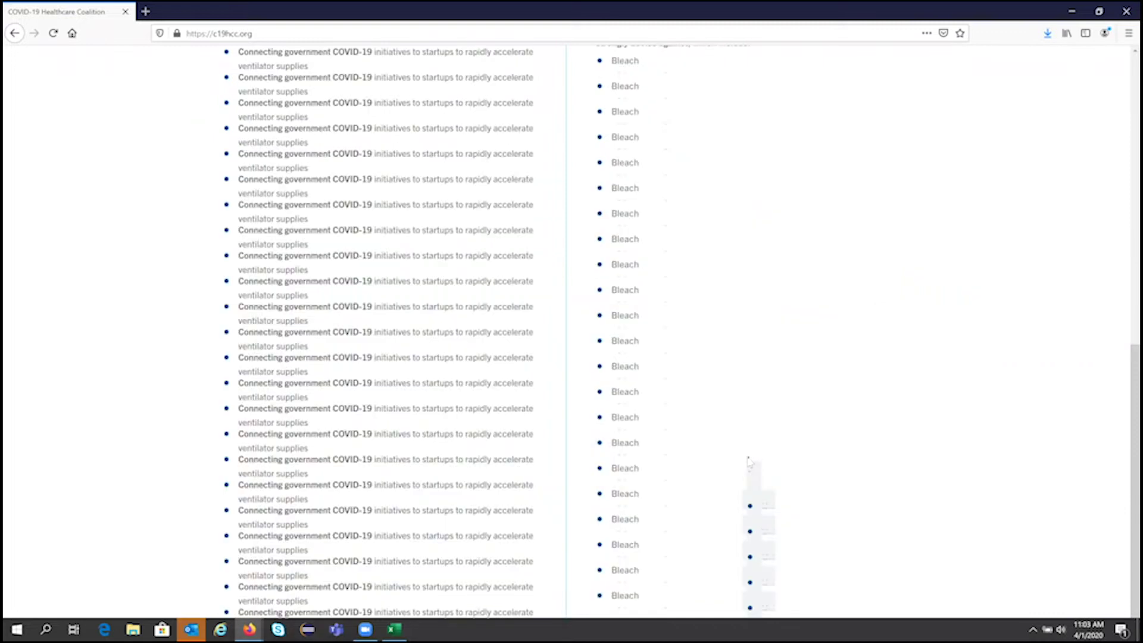
pyautogui.scroll(3, 748, 461)
pyautogui.scroll(6, 749, 461)
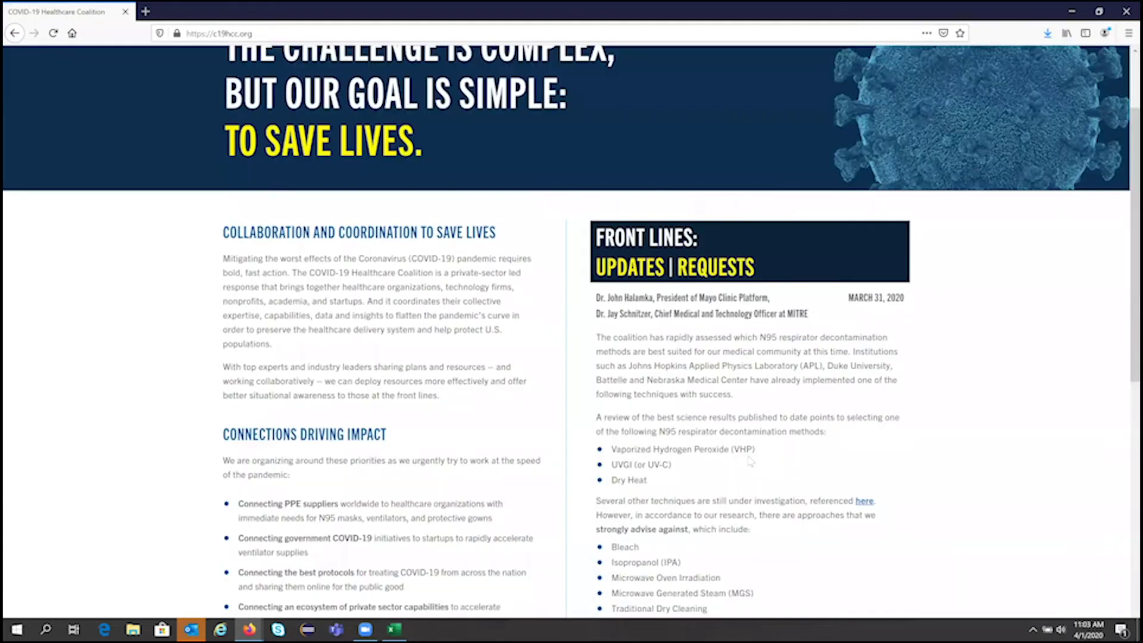
pyautogui.scroll(3, 748, 461)
pyautogui.scroll(-9, 749, 461)
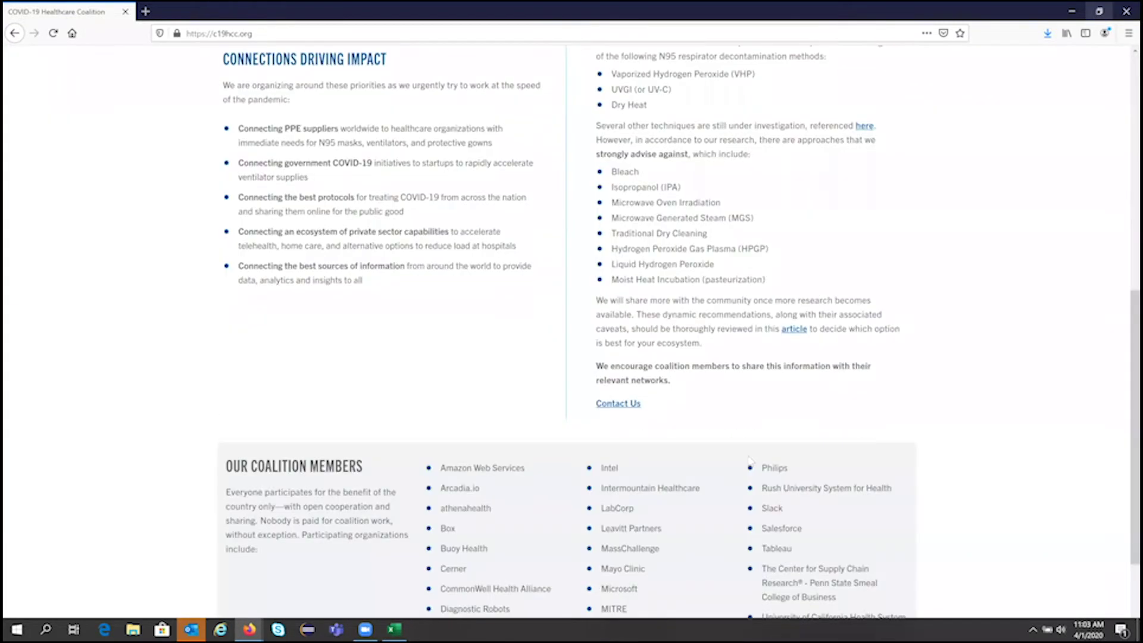
# Preview the mobile-phone screenshots full screen, then maximize the Resource Library window.
pyautogui.click(1098, 12)
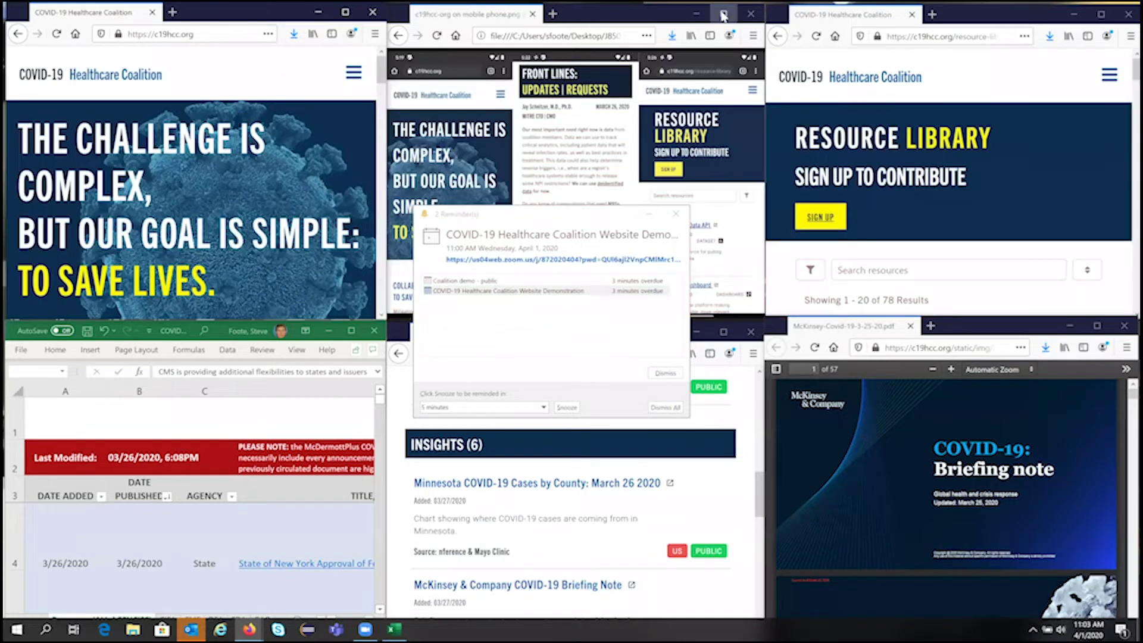
pyautogui.click(723, 13)
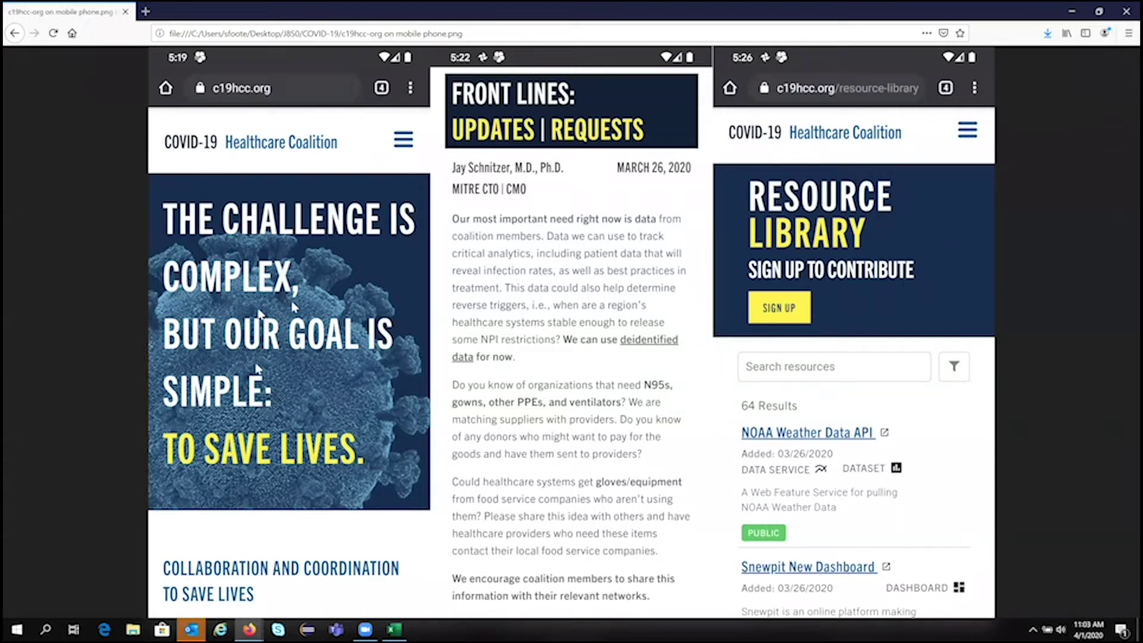
pyautogui.click(1090, 14)
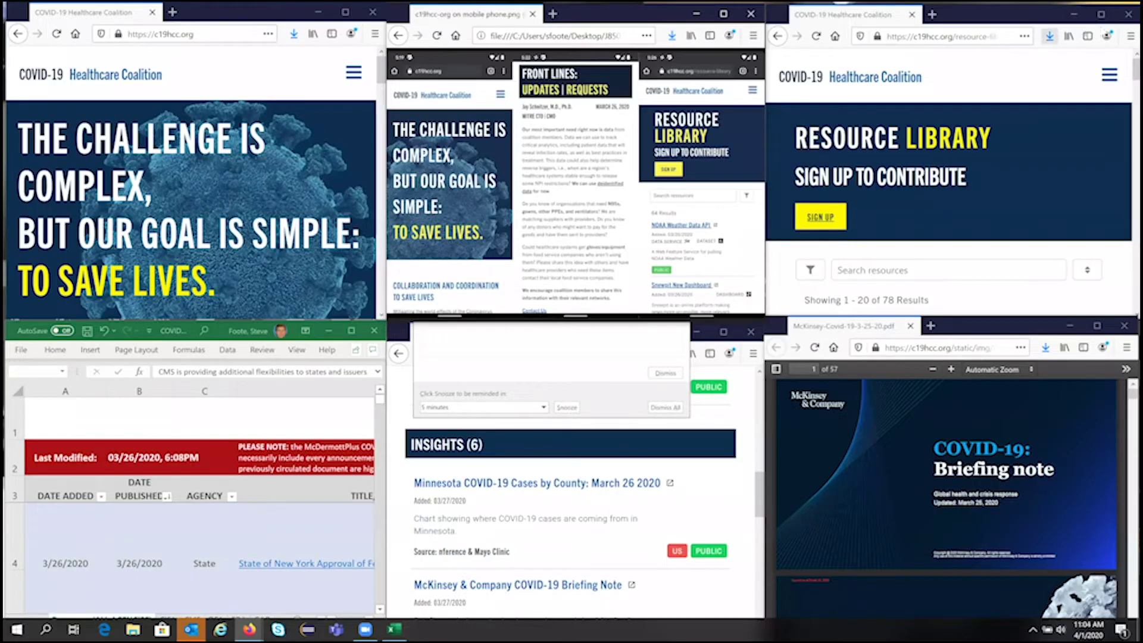
pyautogui.click(1102, 15)
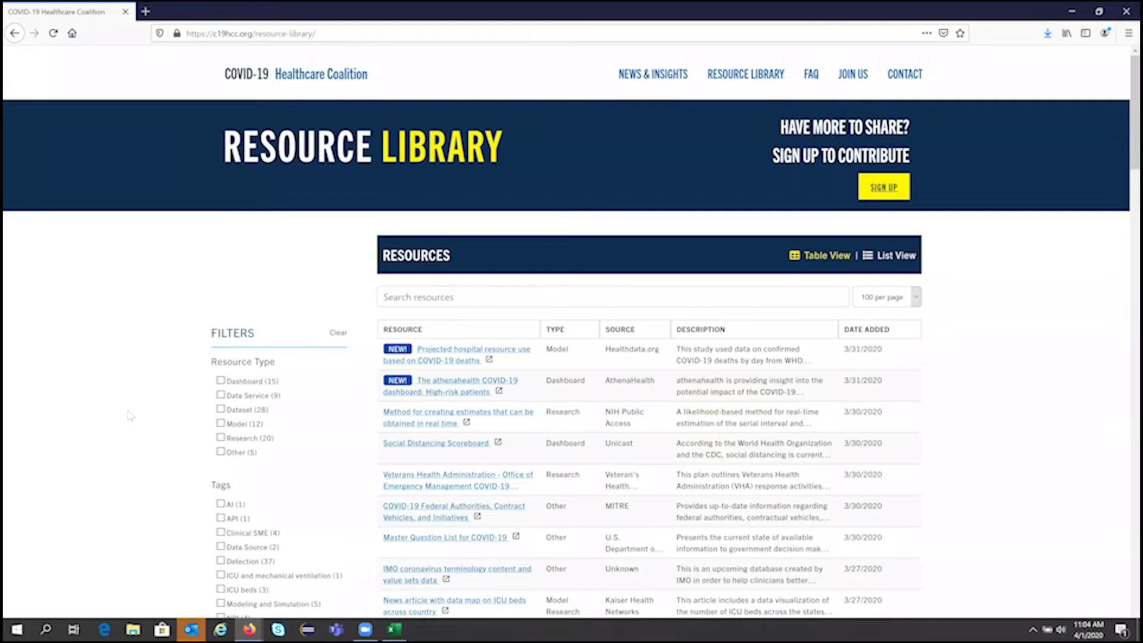
# Browse all 78 Resource Library entries, keeping 100 results per page.
pyautogui.scroll(-2, 169, 405)
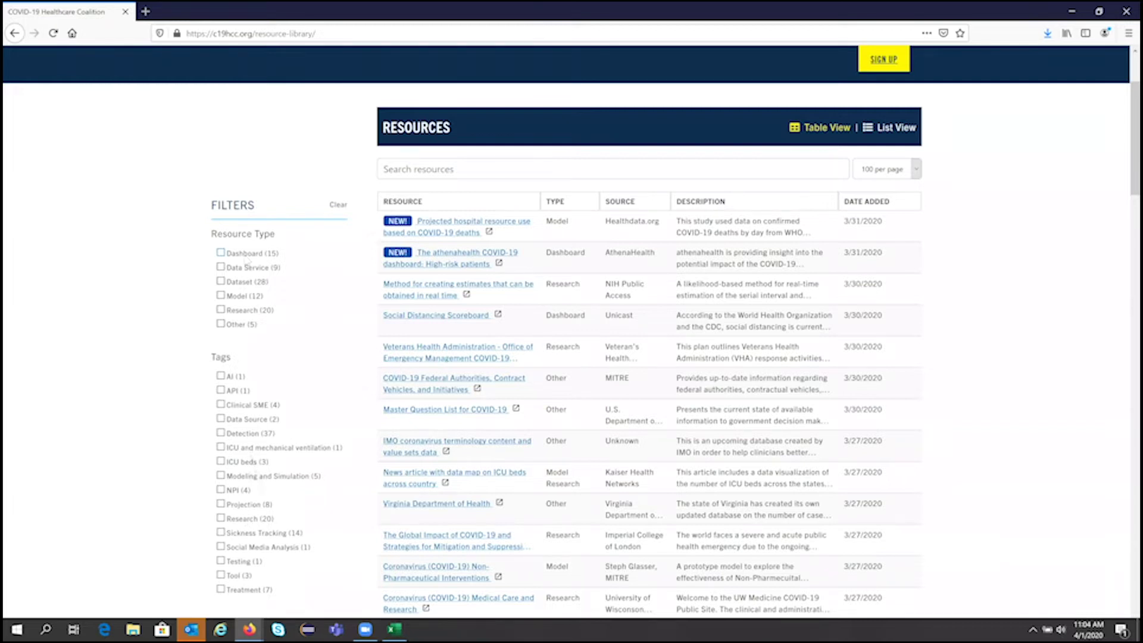
pyautogui.scroll(1, 449, 178)
pyautogui.scroll(-1, 449, 178)
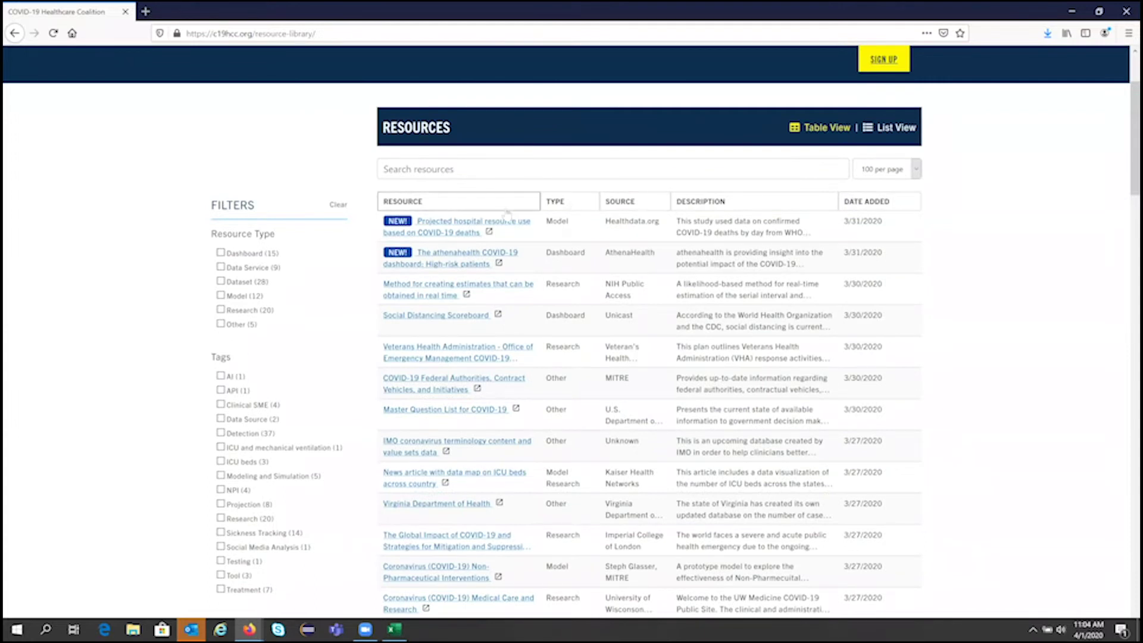
pyautogui.click(886, 176)
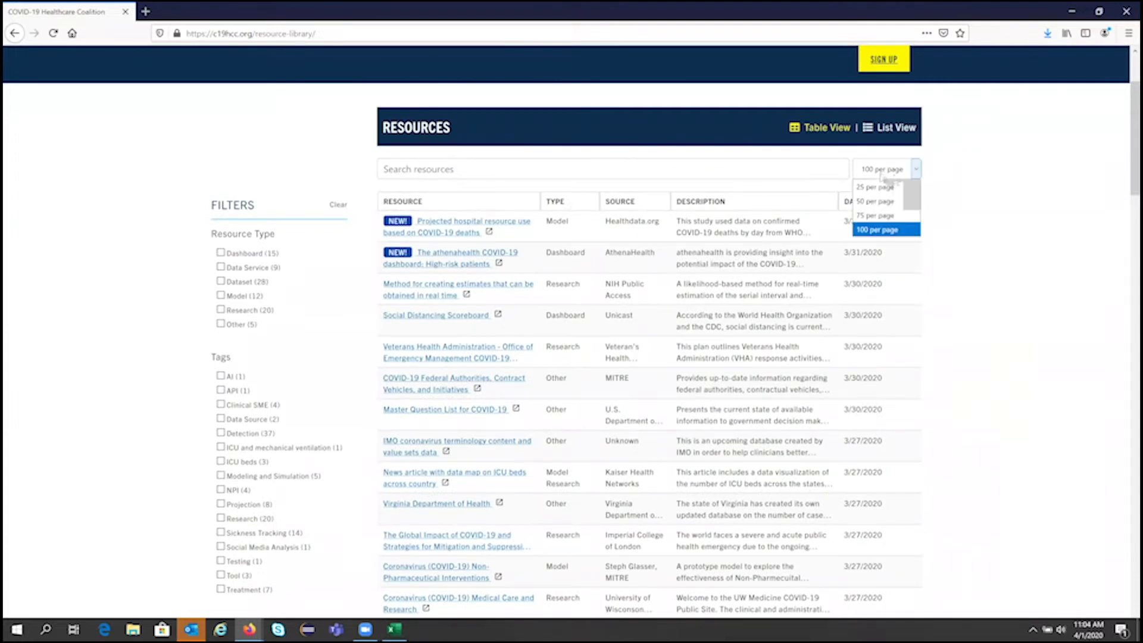
pyautogui.click(883, 173)
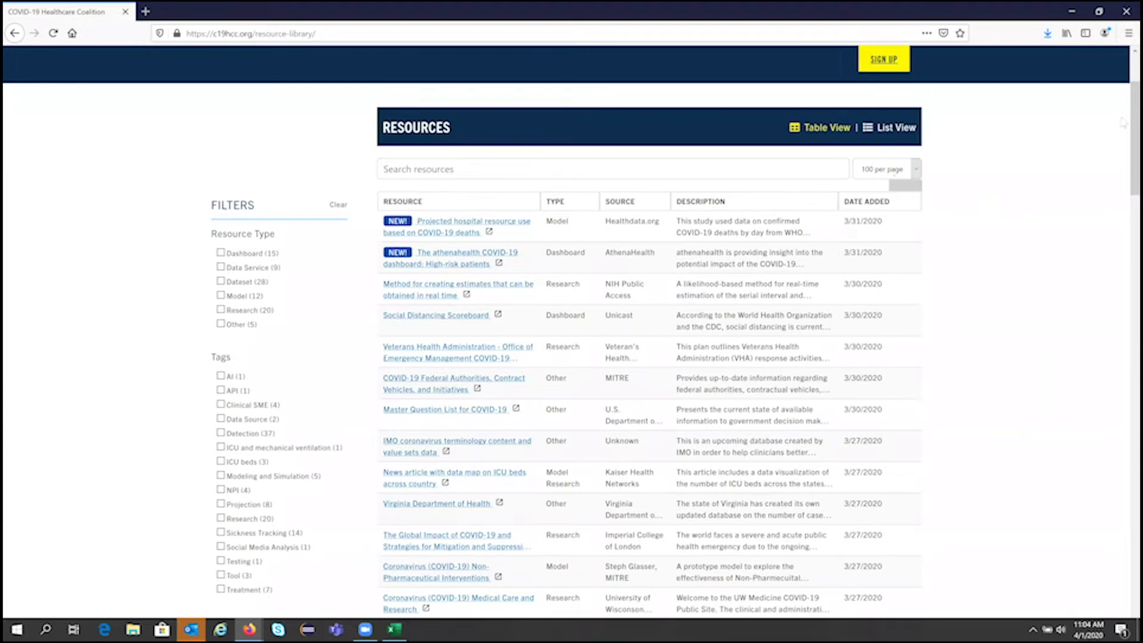
pyautogui.scroll(-2, 1123, 348)
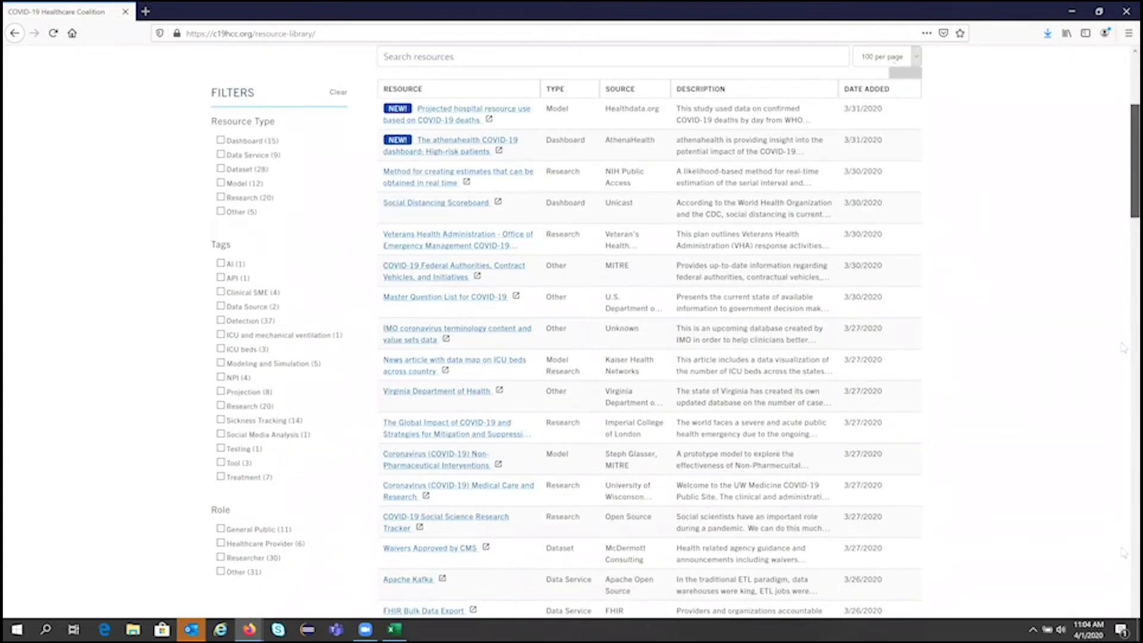
pyautogui.scroll(-10, 1123, 552)
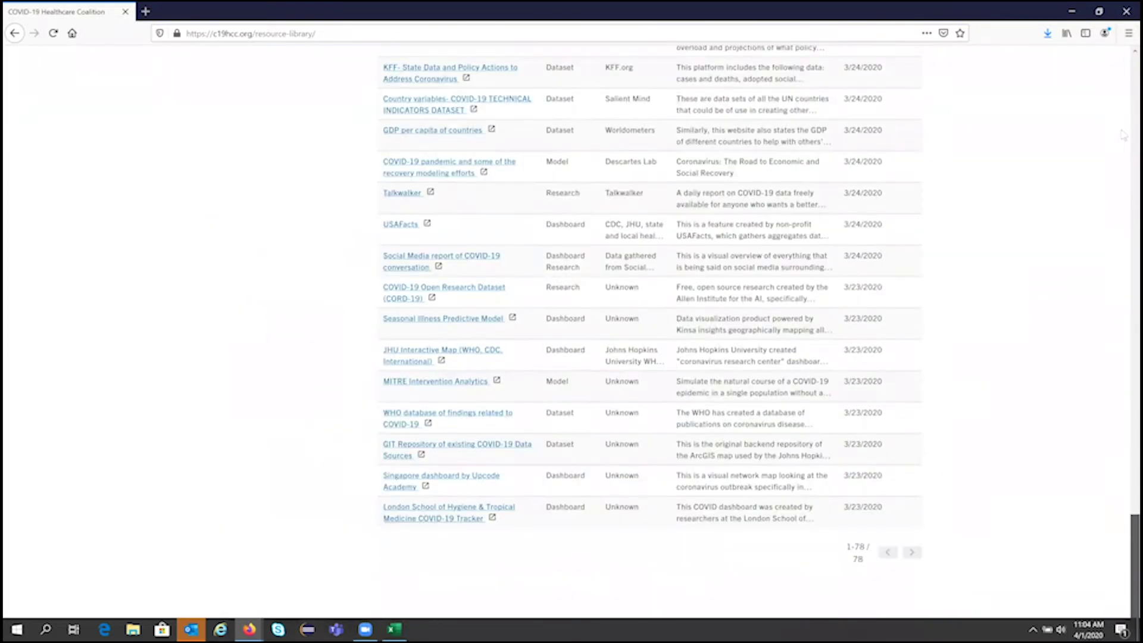
pyautogui.scroll(15, 1093, 343)
pyautogui.scroll(12, 1093, 343)
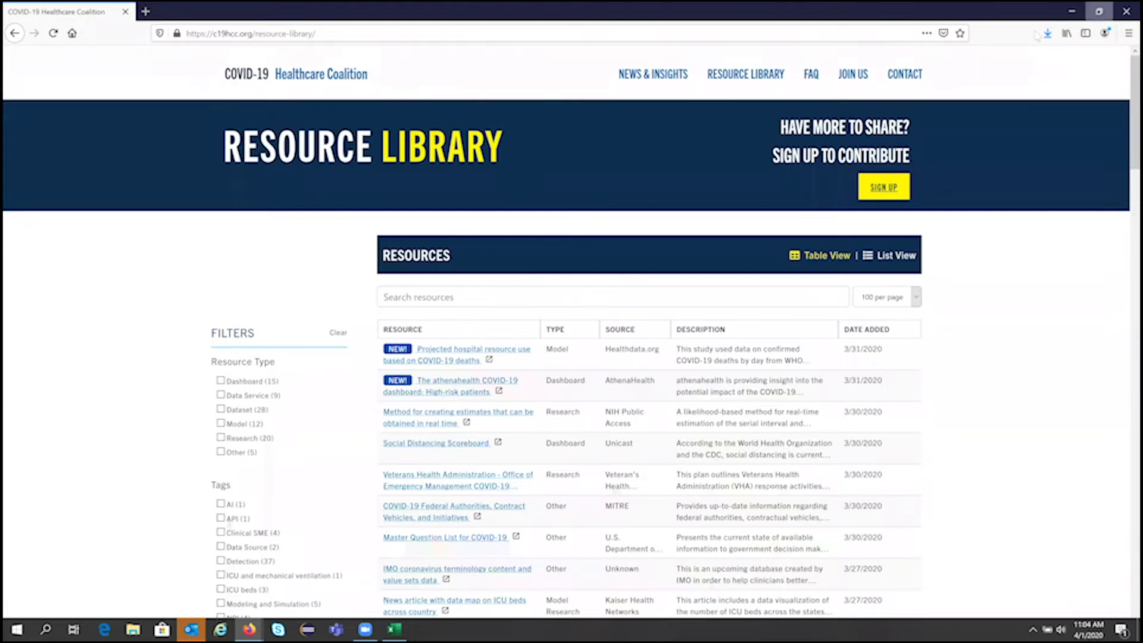
# Tile the Resource Library window, maximize COVID-19-Resource-List.xlsx, and cancel the AGENCY filter unchanged.
pyautogui.press('super+Down')
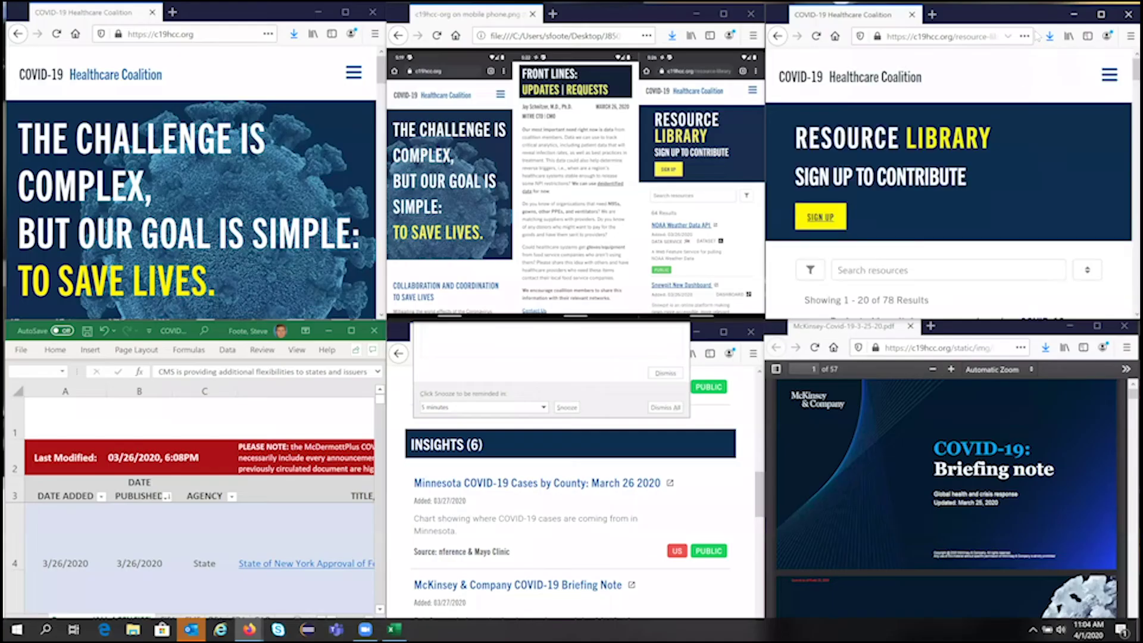
pyautogui.click(351, 330)
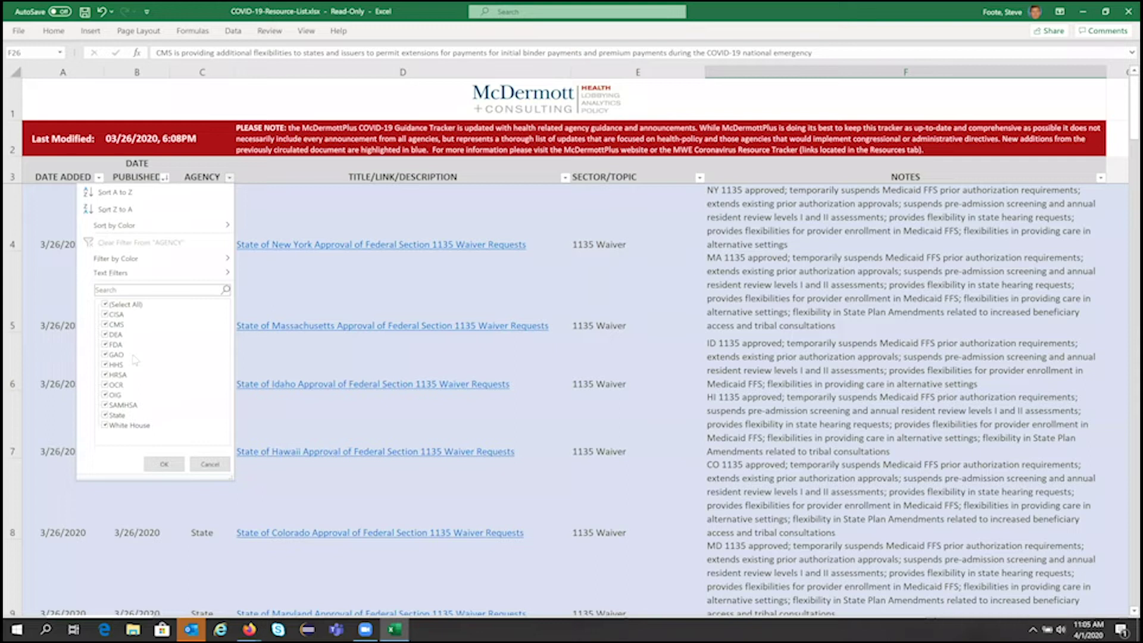
pyautogui.click(209, 465)
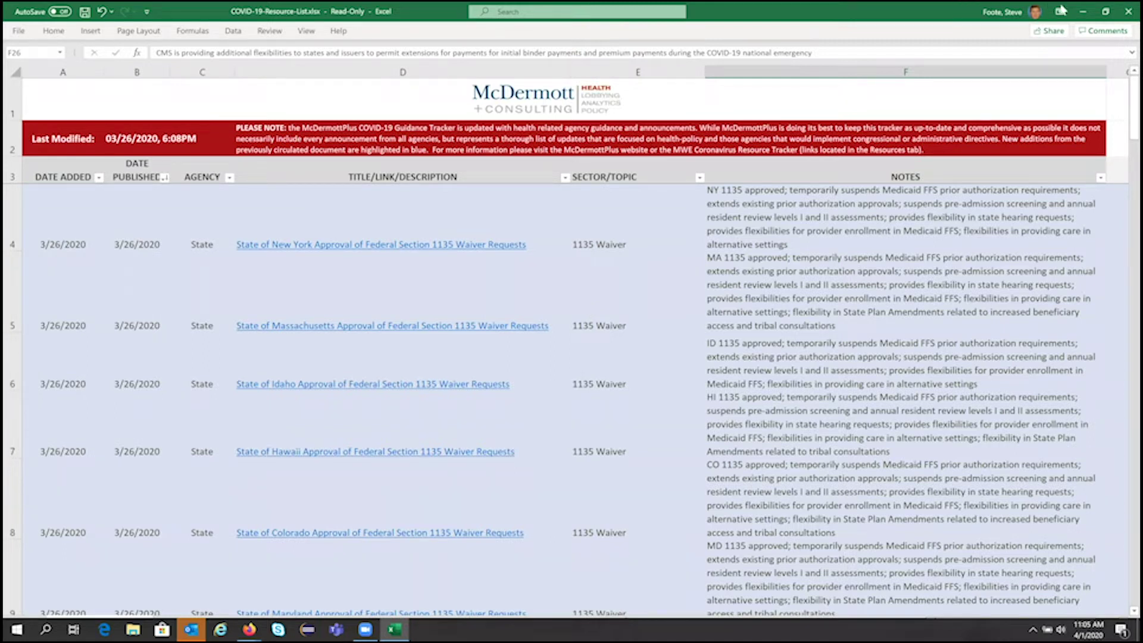
# Tile Excel, dismiss the Outlook meeting reminder, and maximize the News & Insights window.
pyautogui.click(1102, 15)
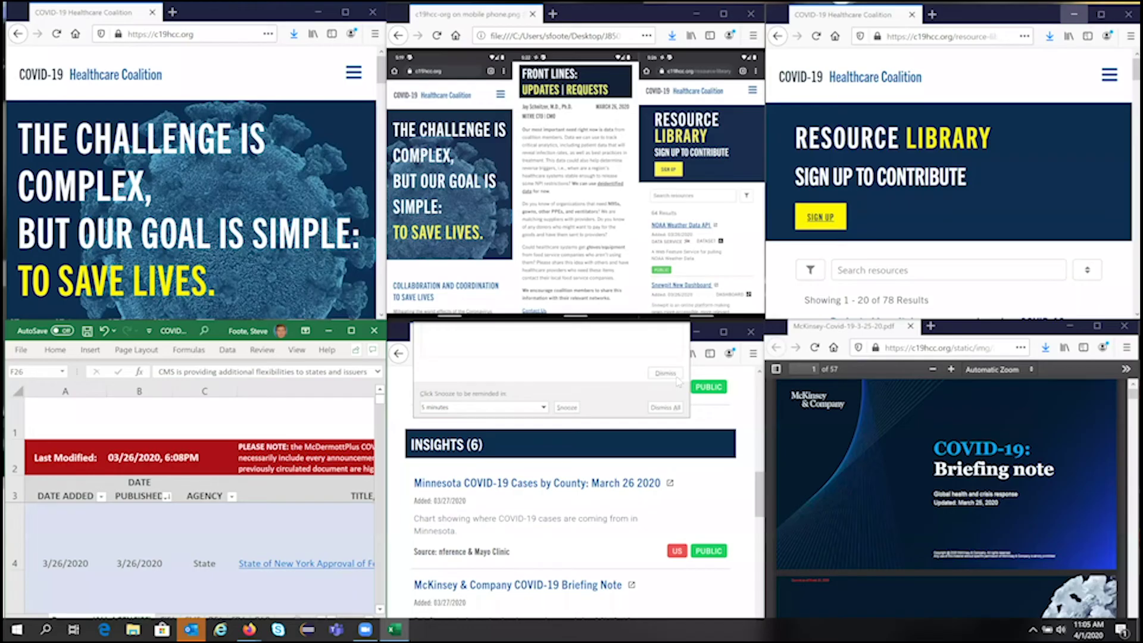
pyautogui.click(667, 373)
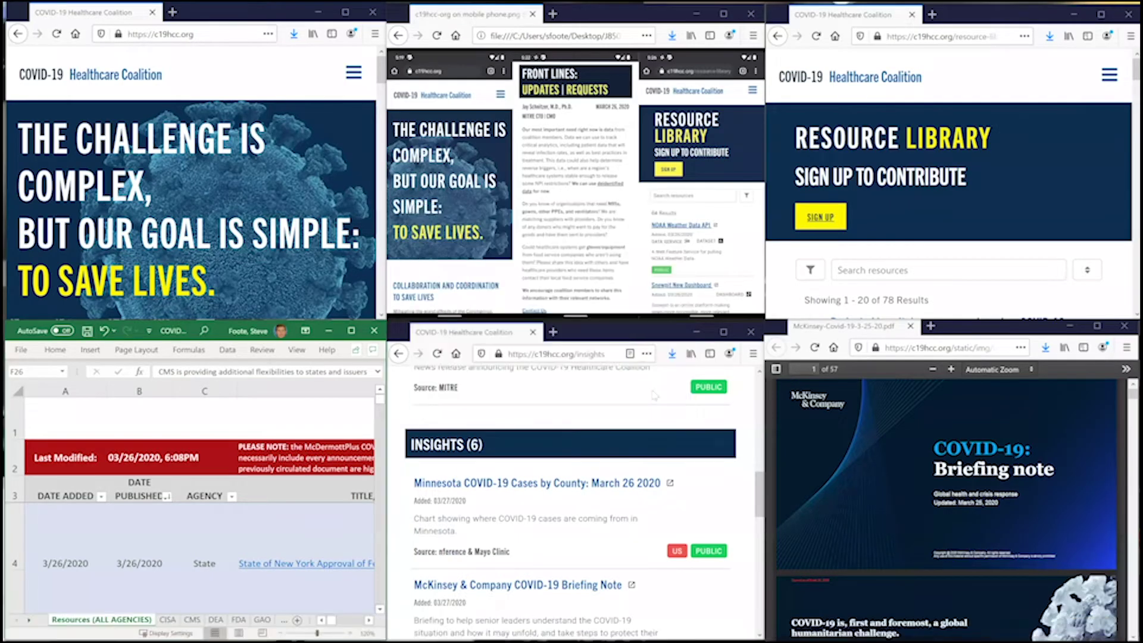
pyautogui.click(722, 333)
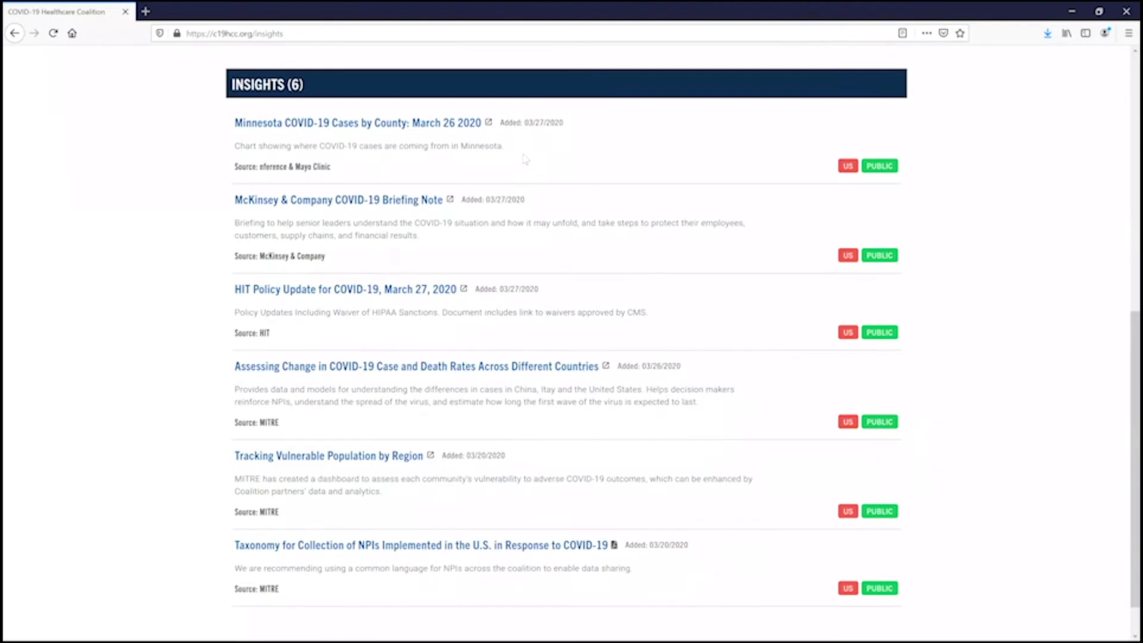
# Scroll through McKinsey's 57-page 'COVID-19: Briefing note' PDF.
pyautogui.scroll(8, 523, 160)
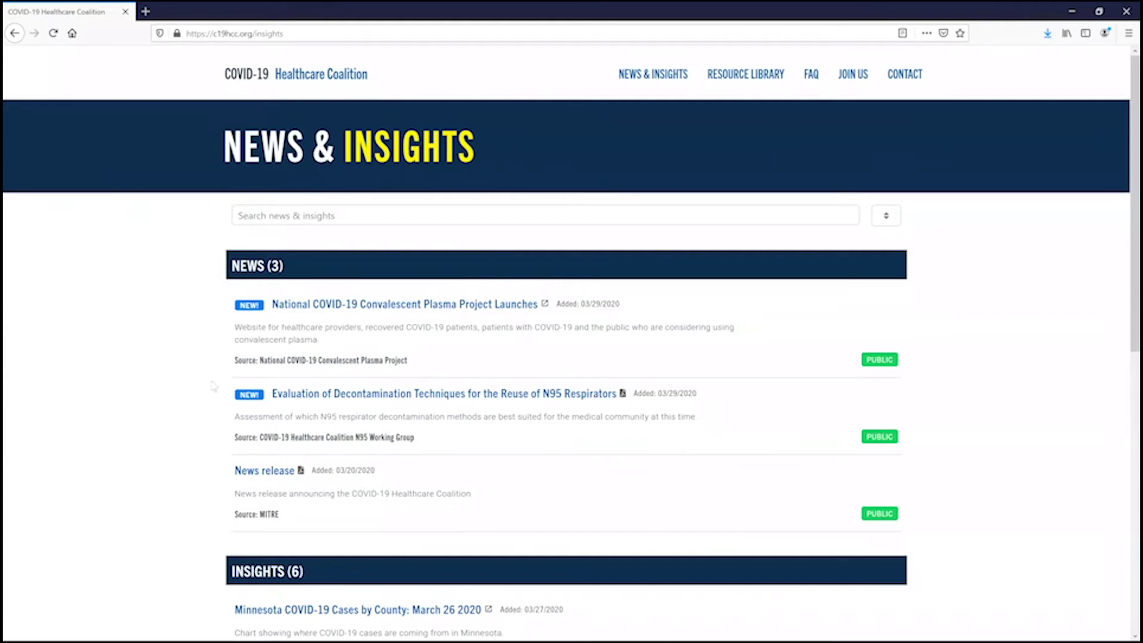
pyautogui.scroll(-1, 278, 364)
pyautogui.scroll(-2, 279, 364)
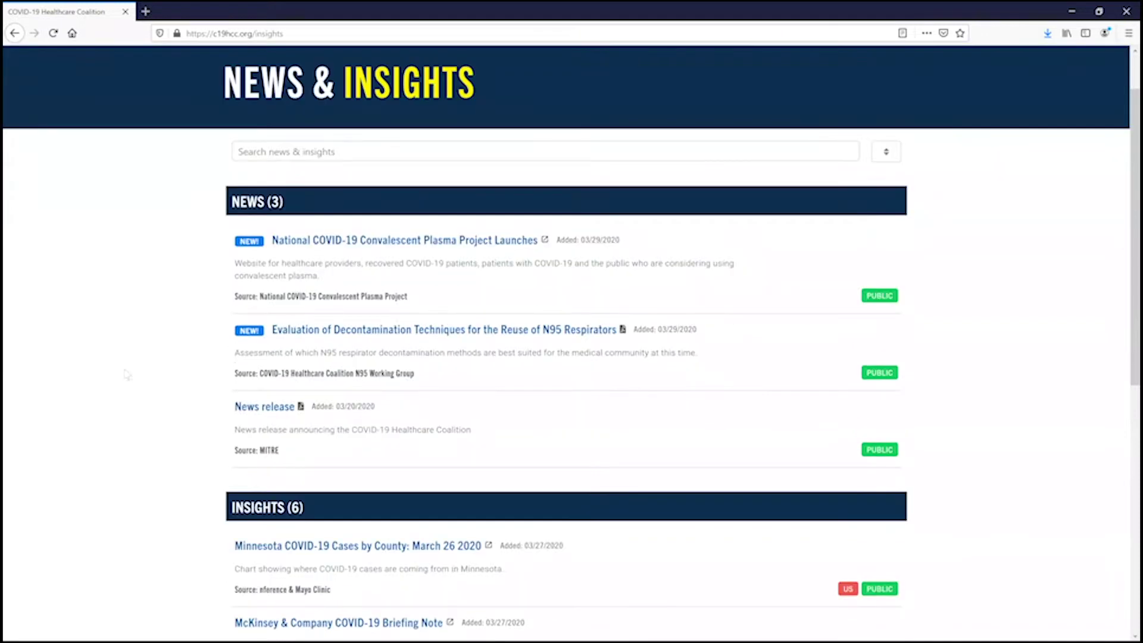
pyautogui.scroll(-2, 122, 387)
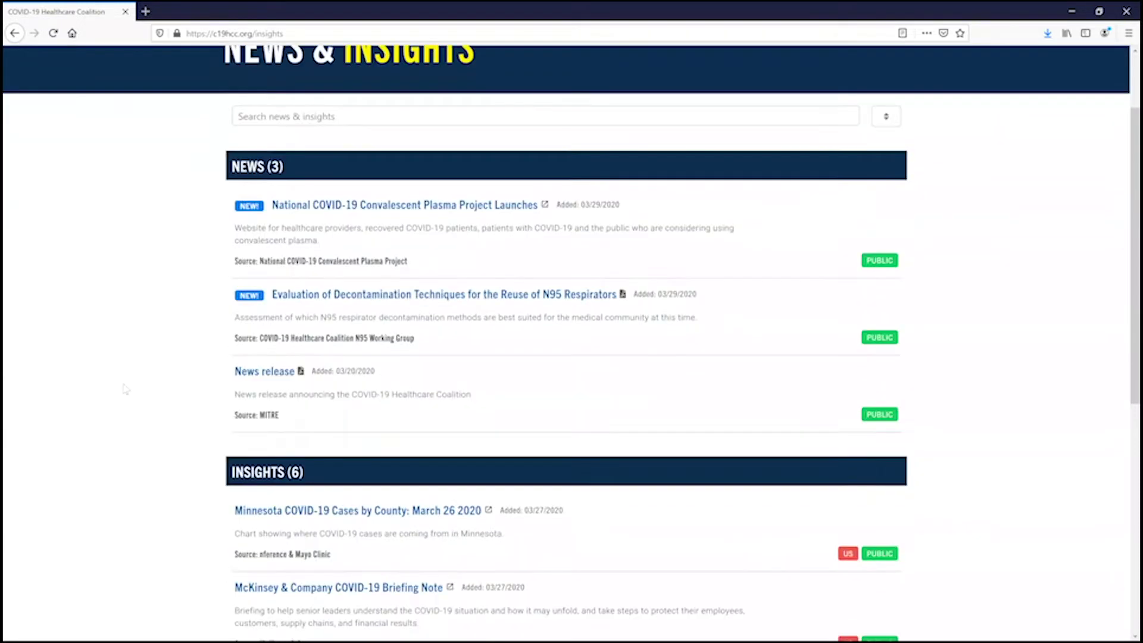
pyautogui.scroll(2, 122, 387)
pyautogui.scroll(-3, 166, 307)
pyautogui.scroll(-1, 167, 307)
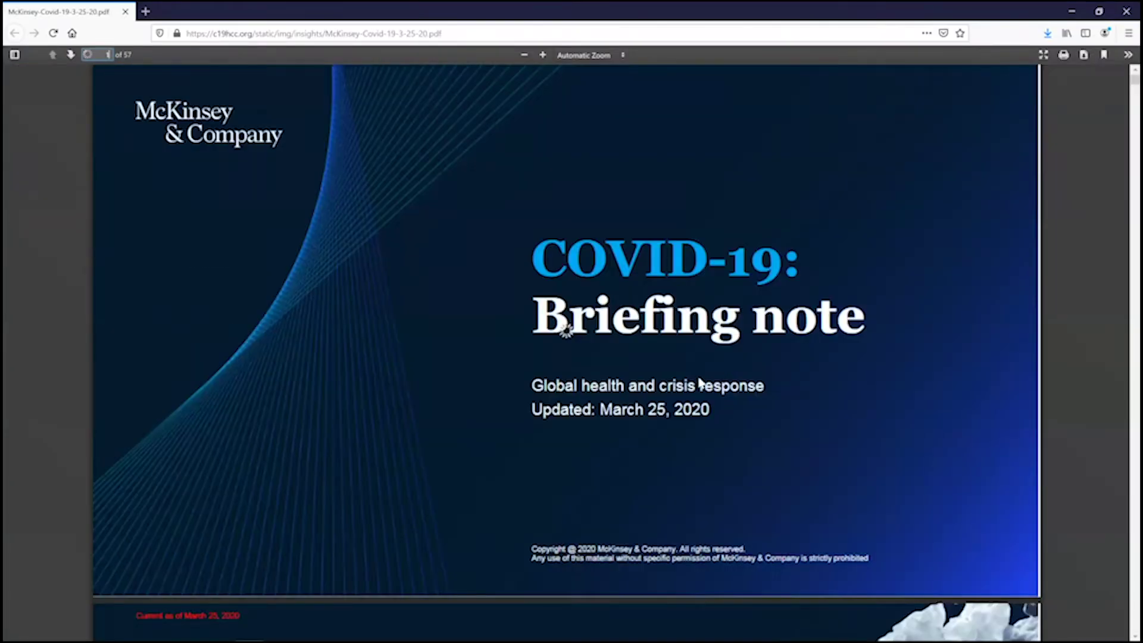
# Read indicator slides on pages 50 to 53, then return the report window to its tile.
pyautogui.scroll(-2, 679, 395)
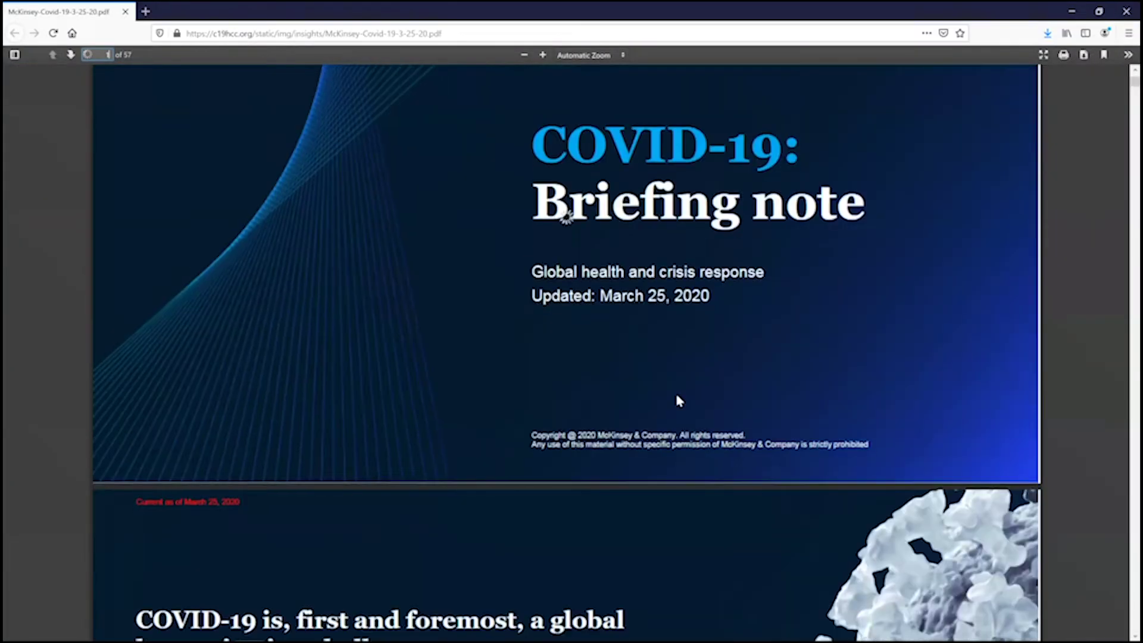
pyautogui.scroll(-1, 679, 401)
pyautogui.scroll(-5, 155, 476)
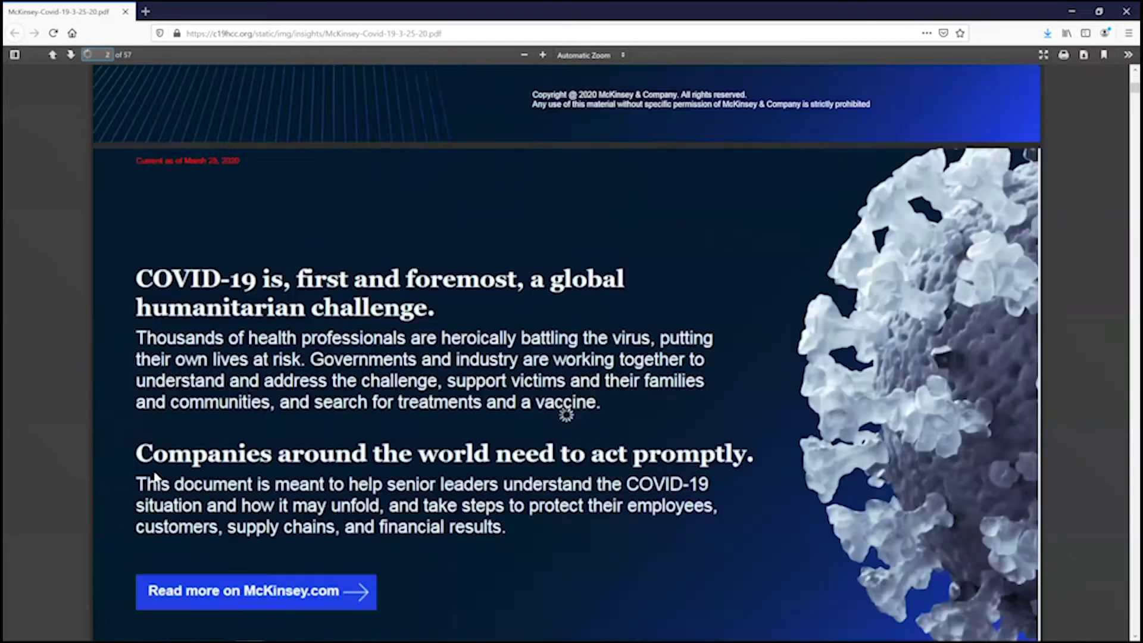
pyautogui.scroll(-1, 322, 443)
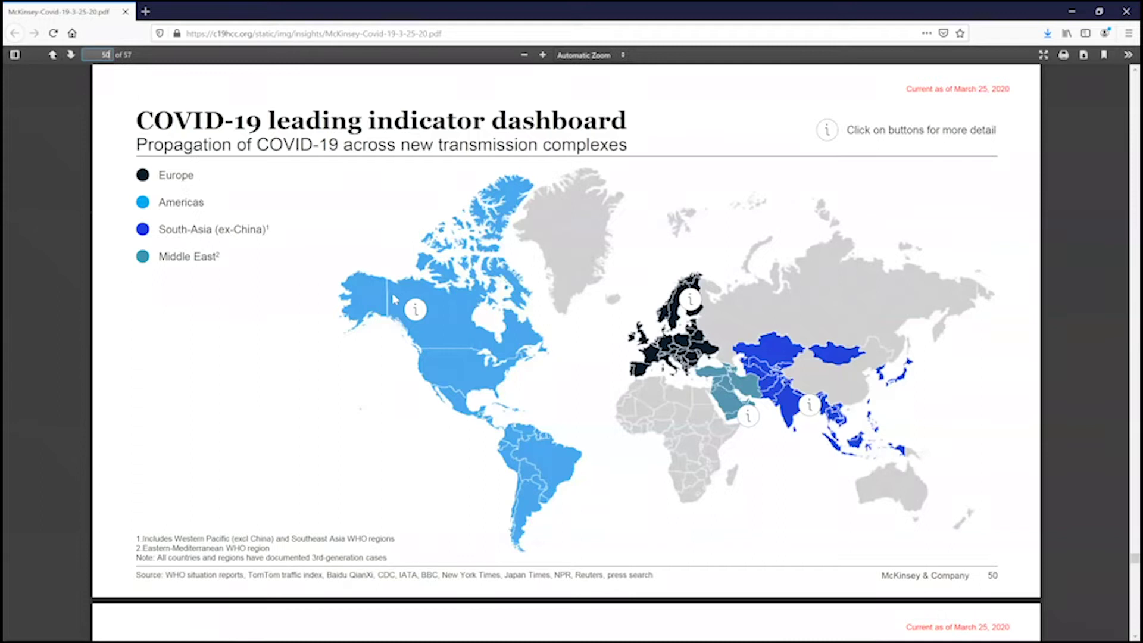
pyautogui.scroll(-5, 393, 292)
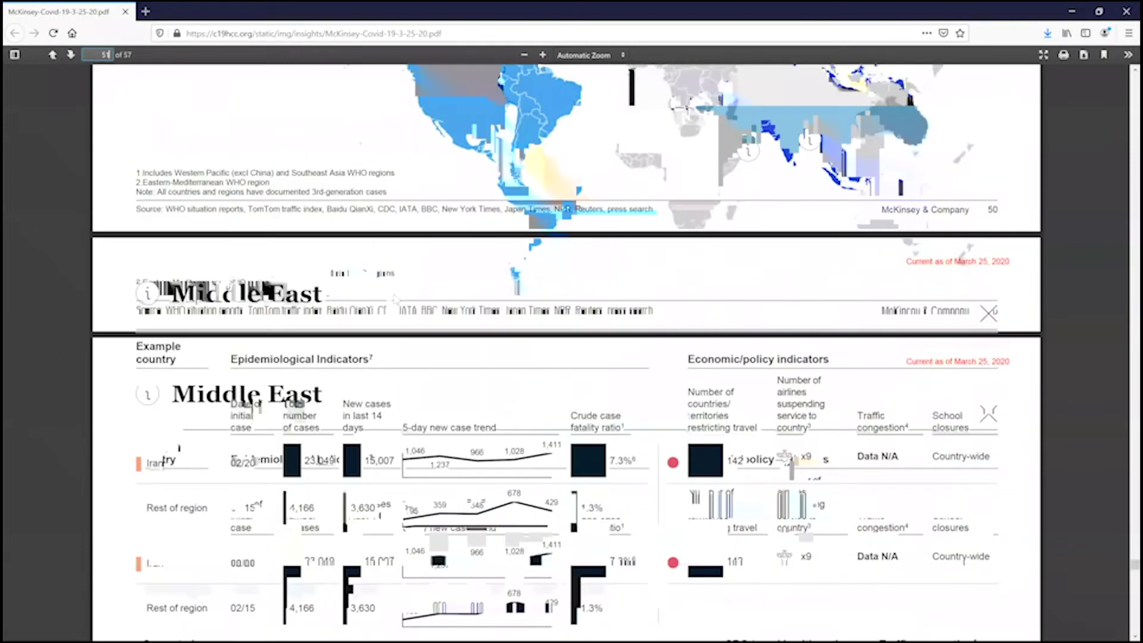
pyautogui.scroll(-3, 394, 299)
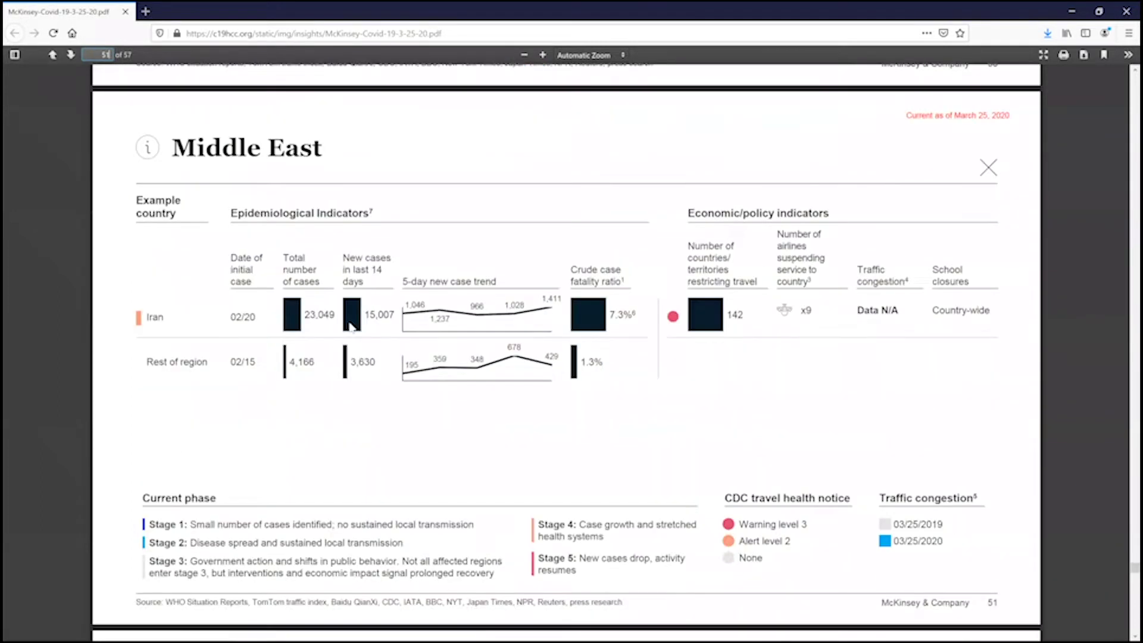
pyautogui.scroll(-7, 455, 350)
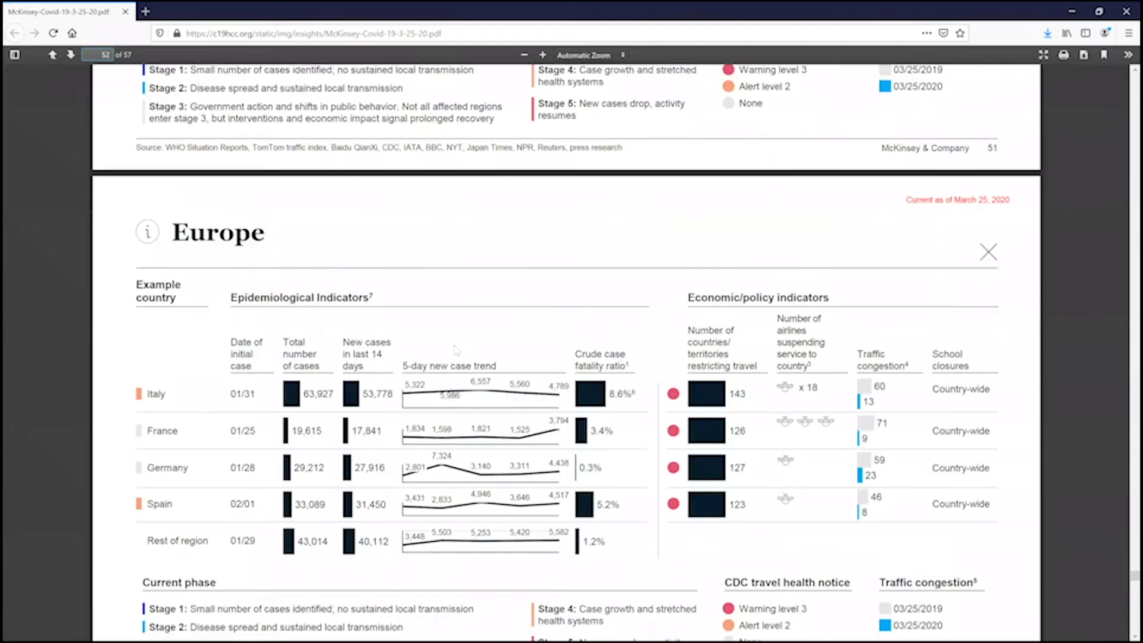
pyautogui.scroll(-2, 455, 350)
pyautogui.scroll(-2, 426, 379)
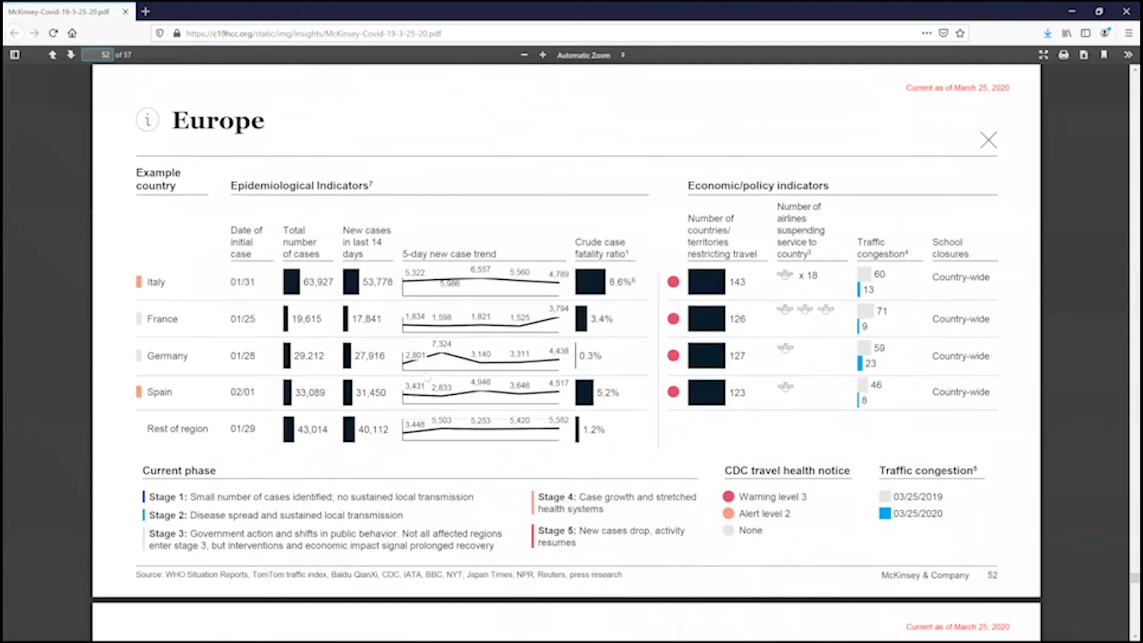
pyautogui.scroll(-6, 426, 377)
pyautogui.scroll(-6, 426, 377)
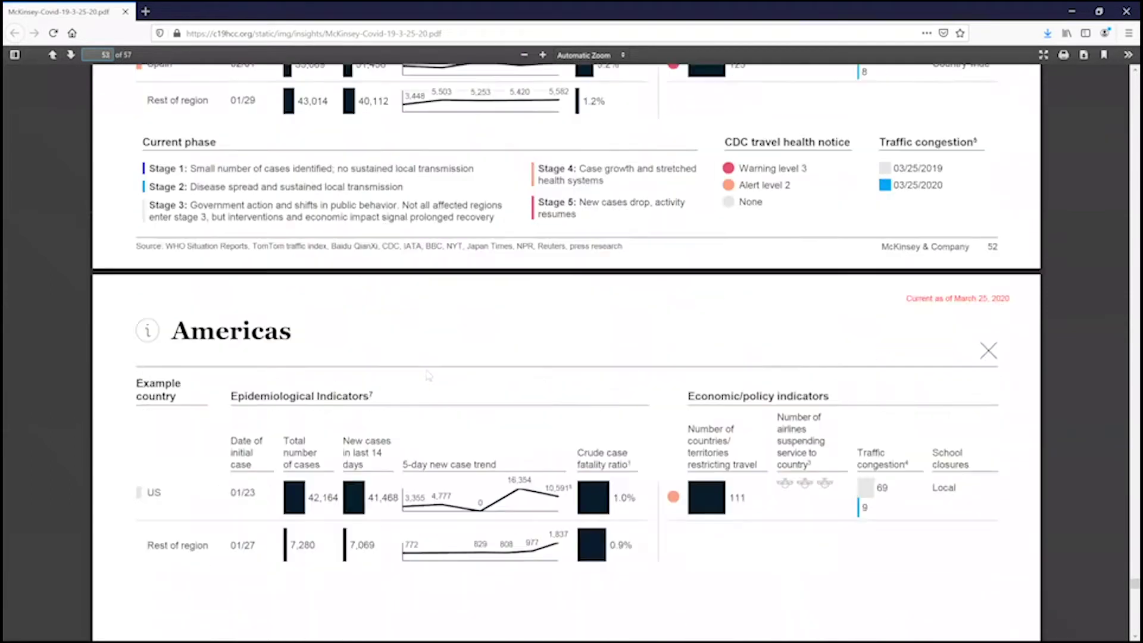
pyautogui.scroll(-4, 426, 376)
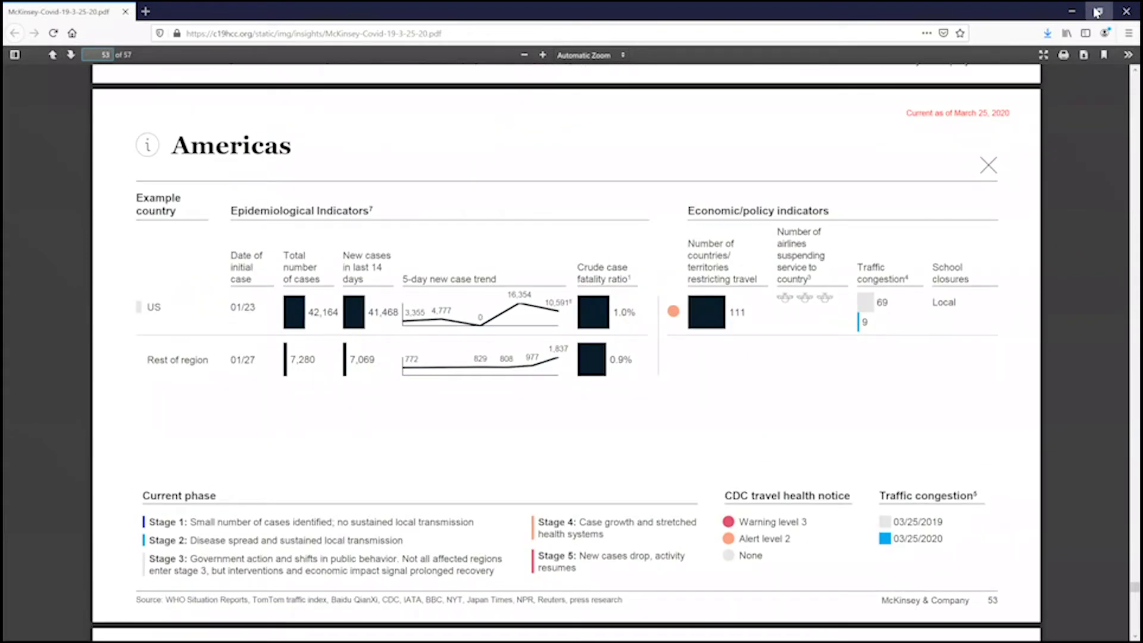
pyautogui.click(1096, 11)
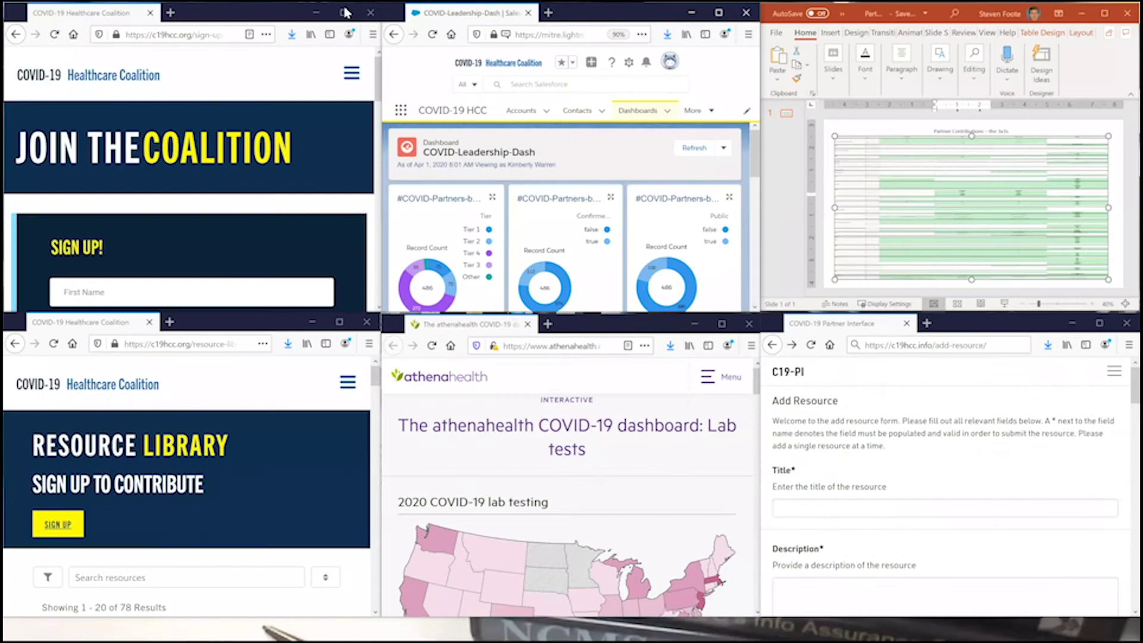
pyautogui.click(345, 13)
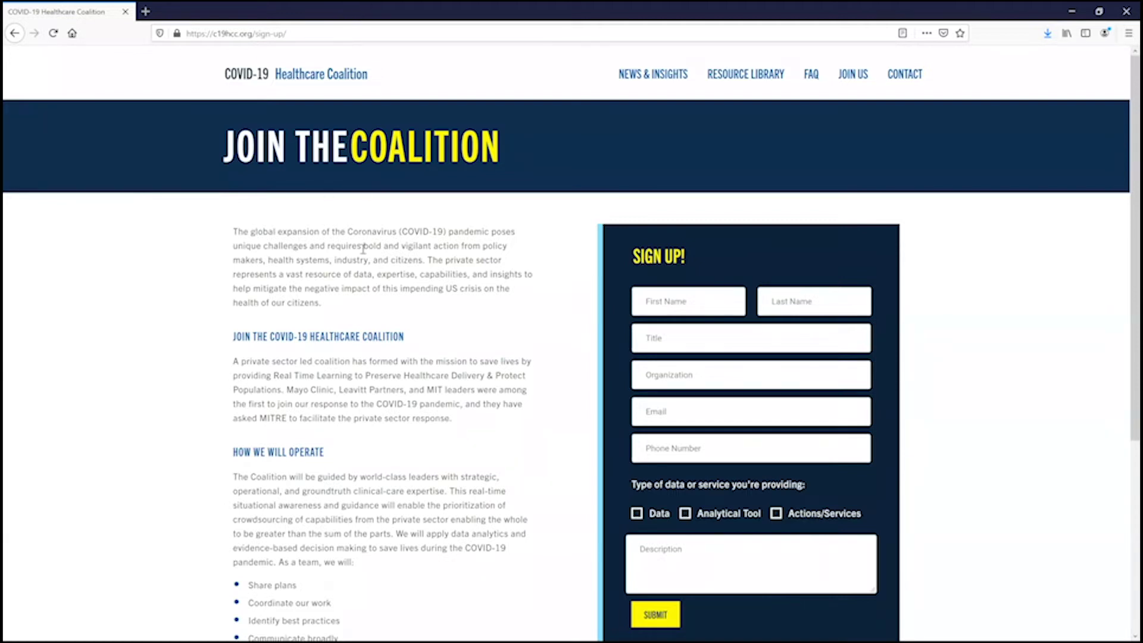
pyautogui.scroll(-1, 391, 271)
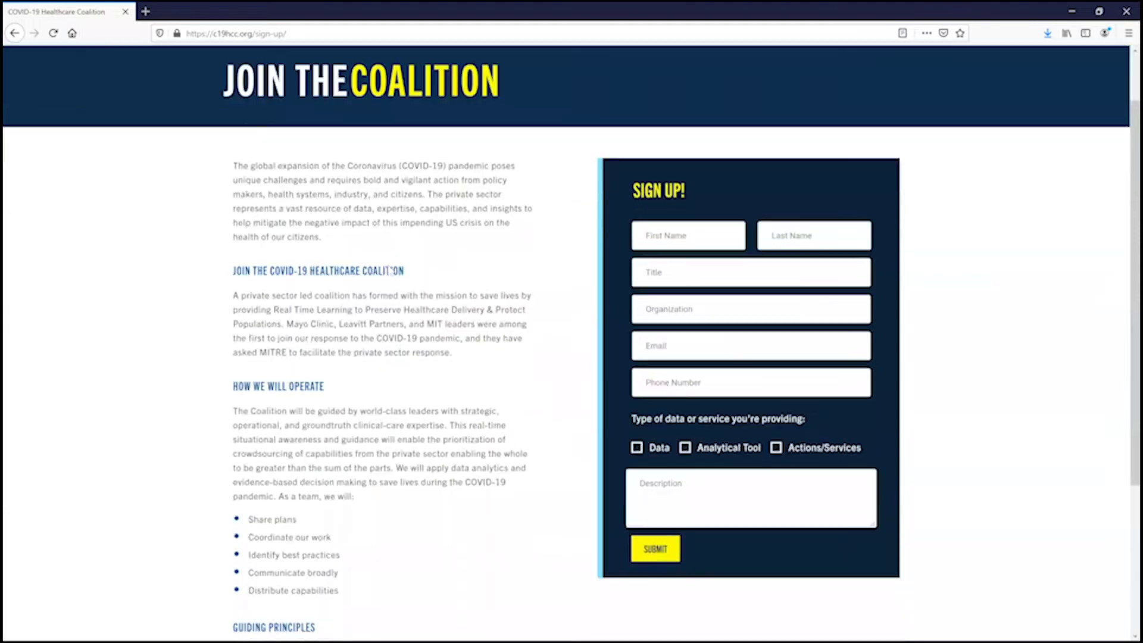
pyautogui.scroll(-3, 391, 271)
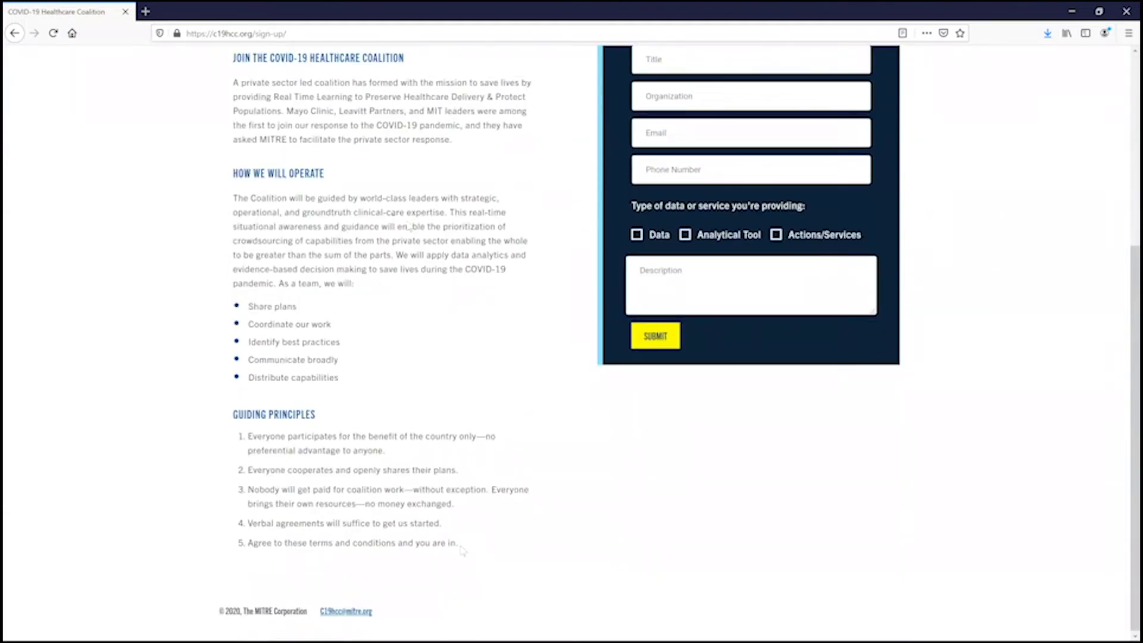
pyautogui.moveTo(463, 546); pyautogui.dragTo(241, 431)
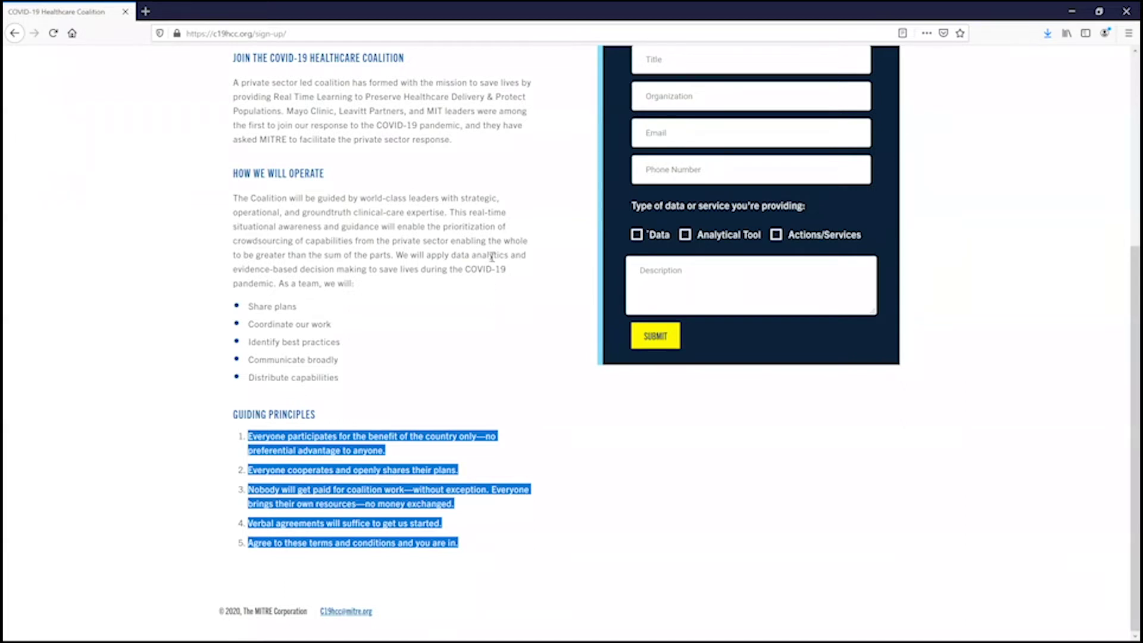
pyautogui.scroll(5, 492, 257)
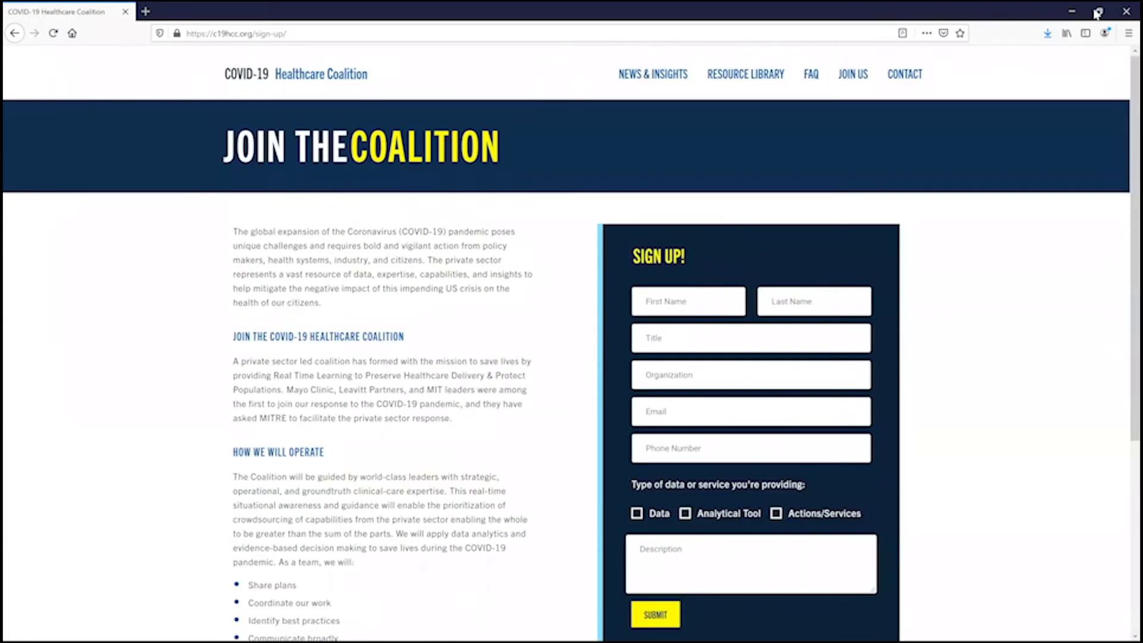
pyautogui.click(1097, 12)
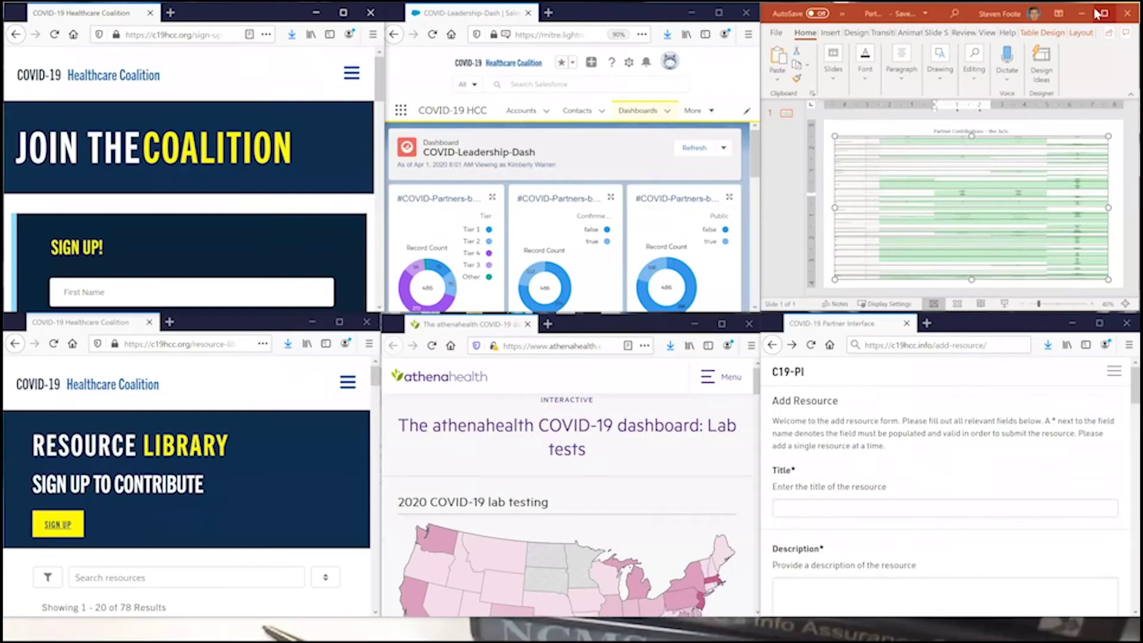
pyautogui.click(719, 13)
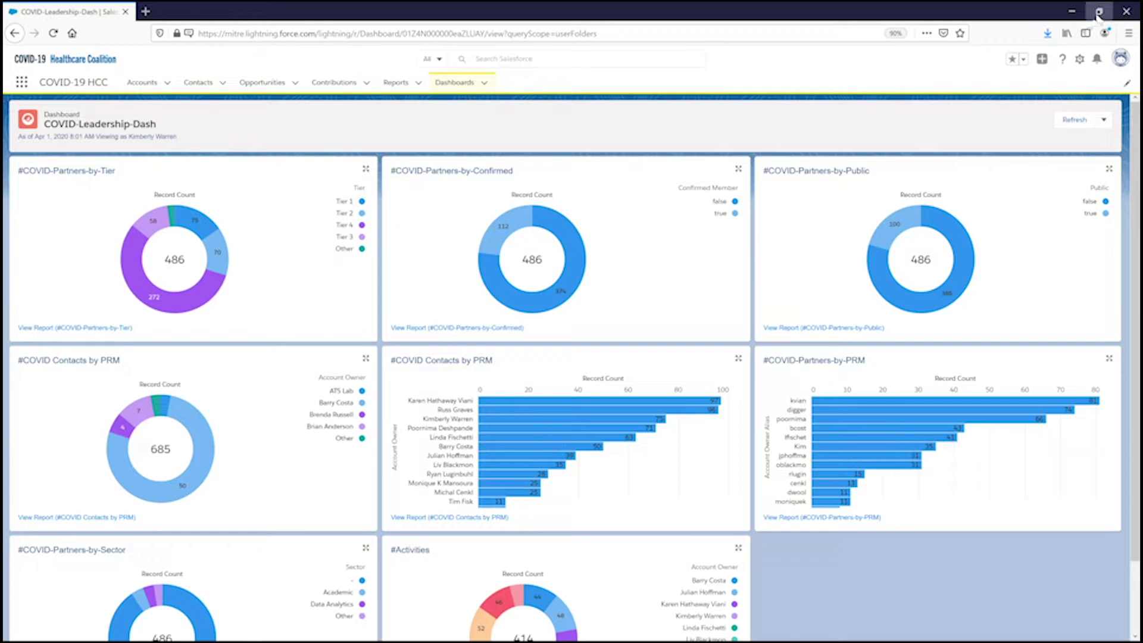
pyautogui.click(1098, 12)
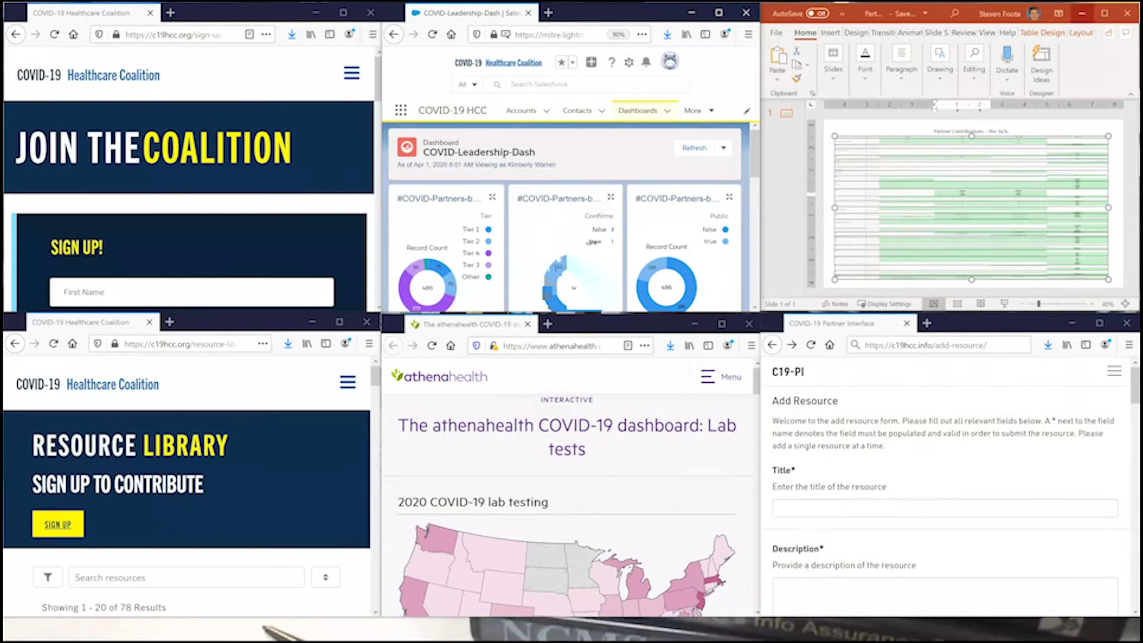
pyautogui.scroll(-2, 243, 196)
pyautogui.scroll(-3, 243, 195)
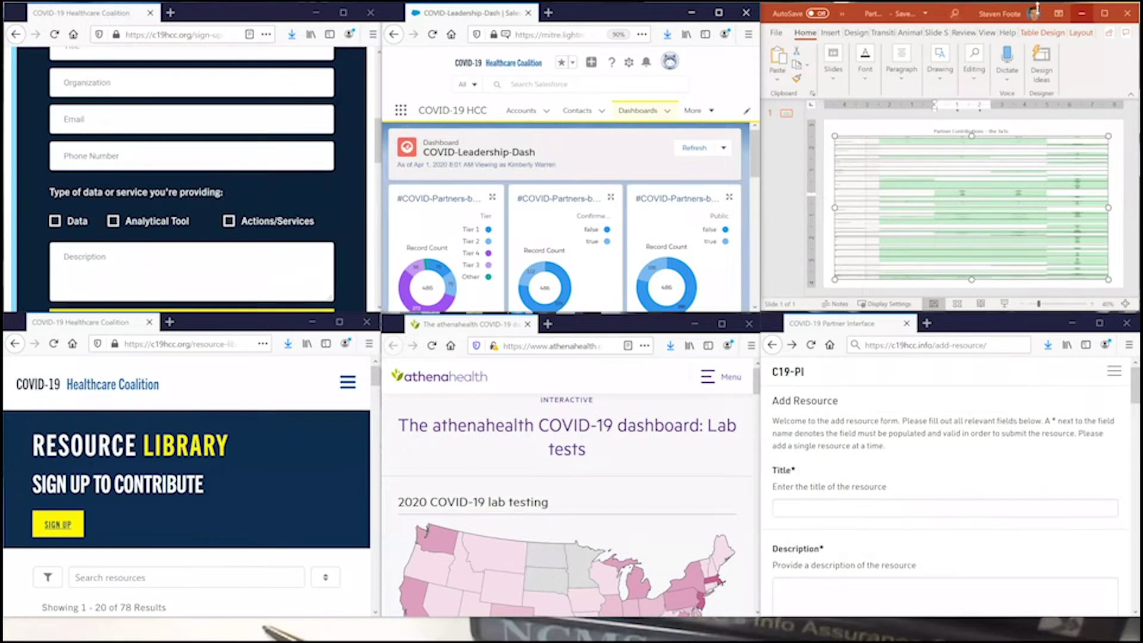
pyautogui.click(1104, 13)
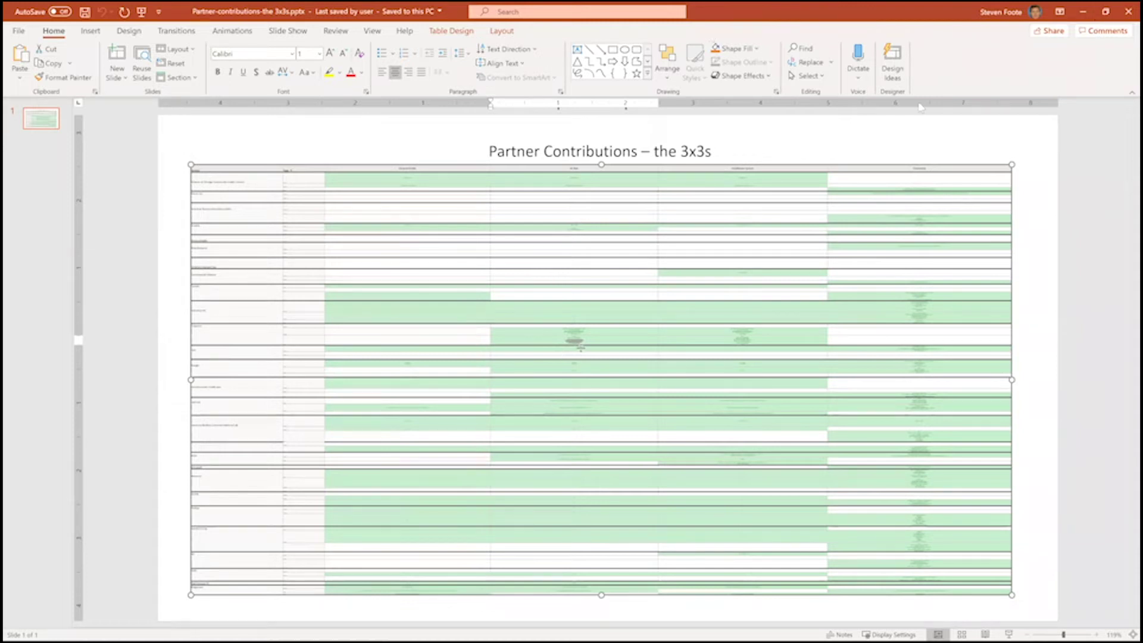
pyautogui.scroll(5, 582, 348)
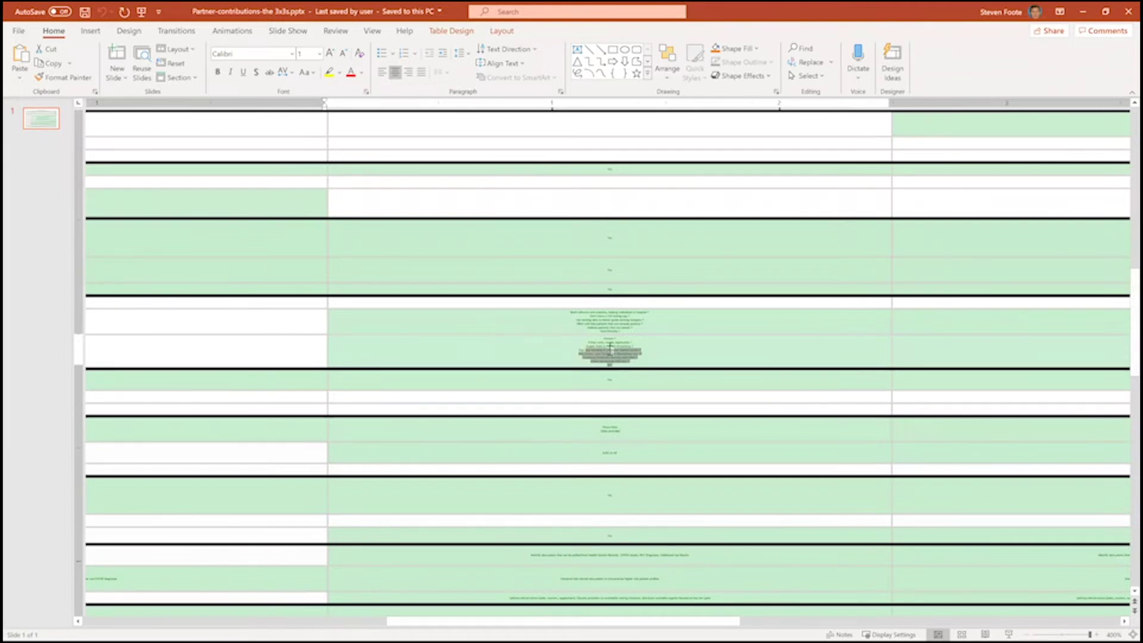
pyautogui.scroll(-5, 610, 348)
pyautogui.scroll(-4, 609, 349)
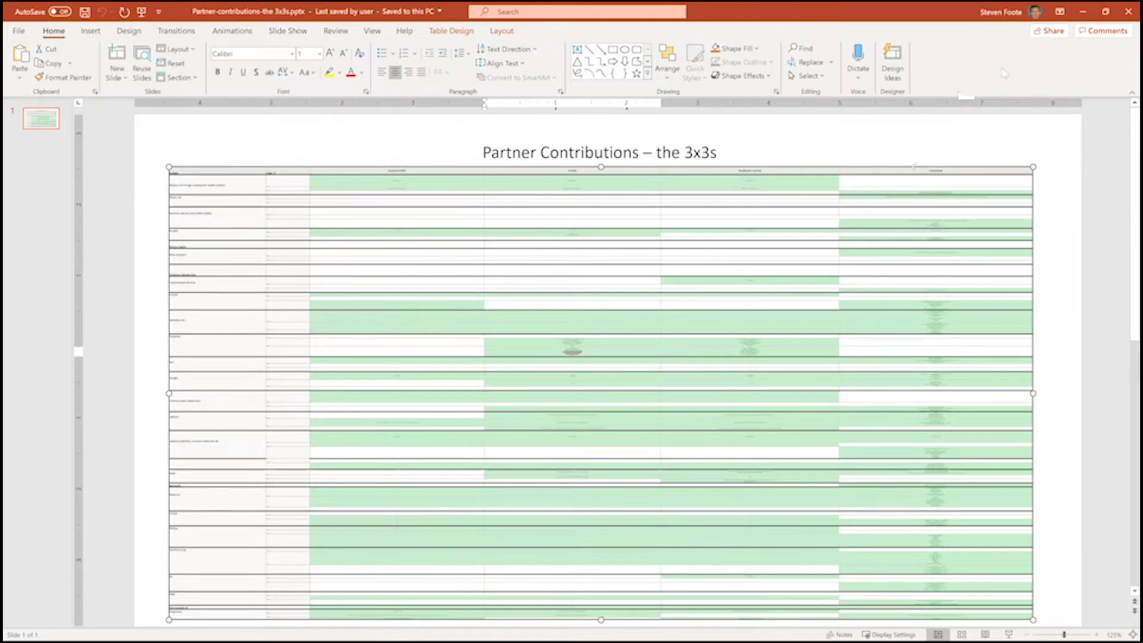
pyautogui.click(1102, 13)
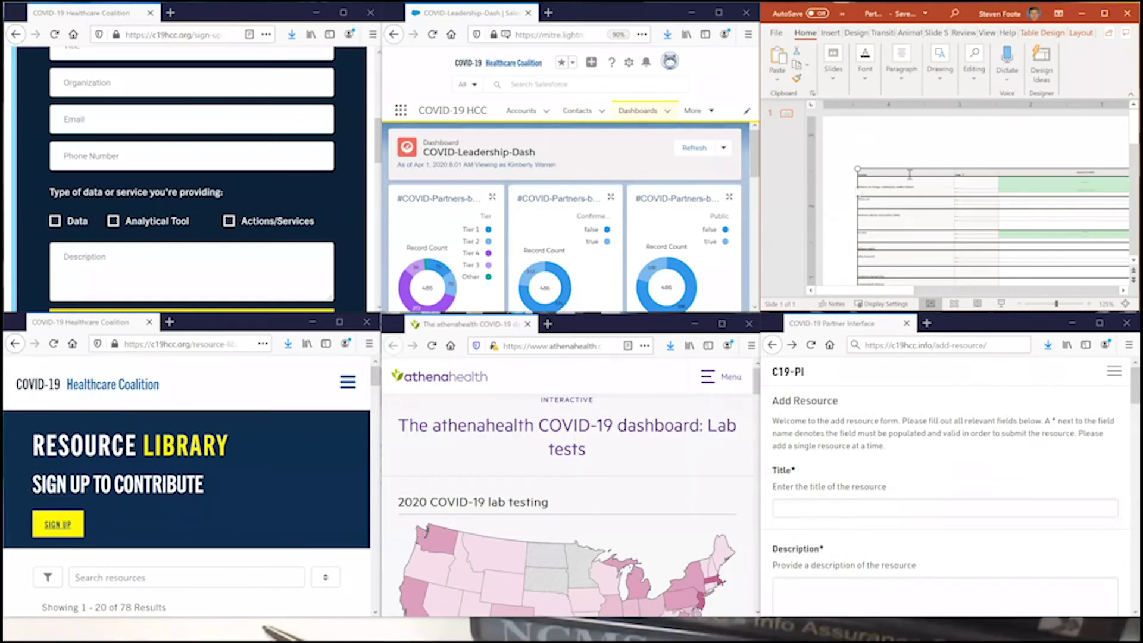
pyautogui.click(340, 323)
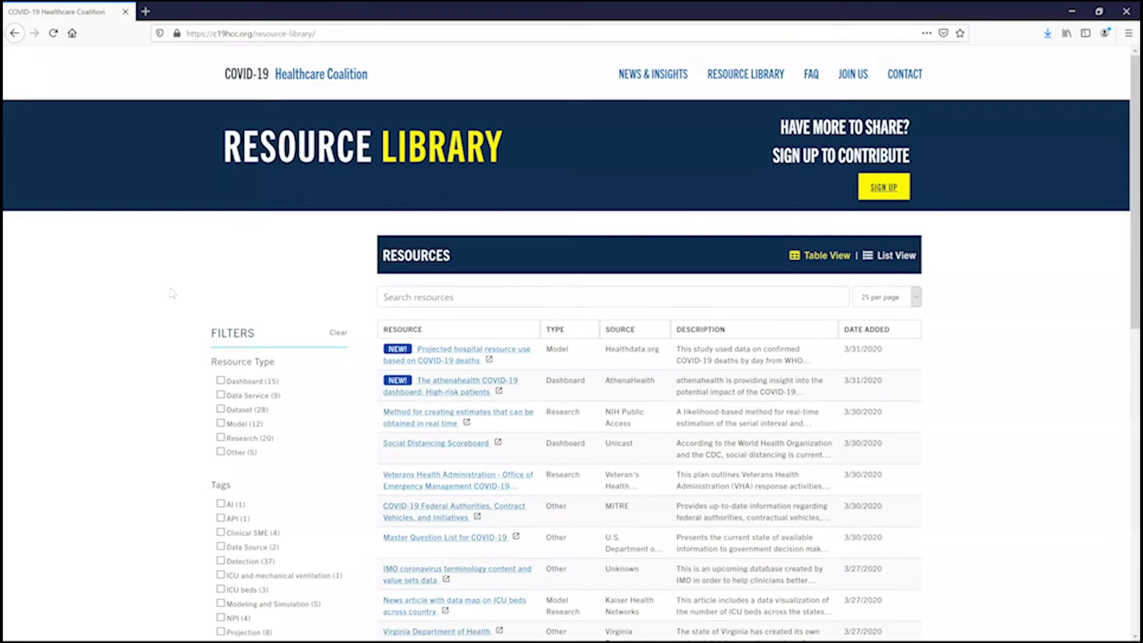
pyautogui.doubleClick(622, 379)
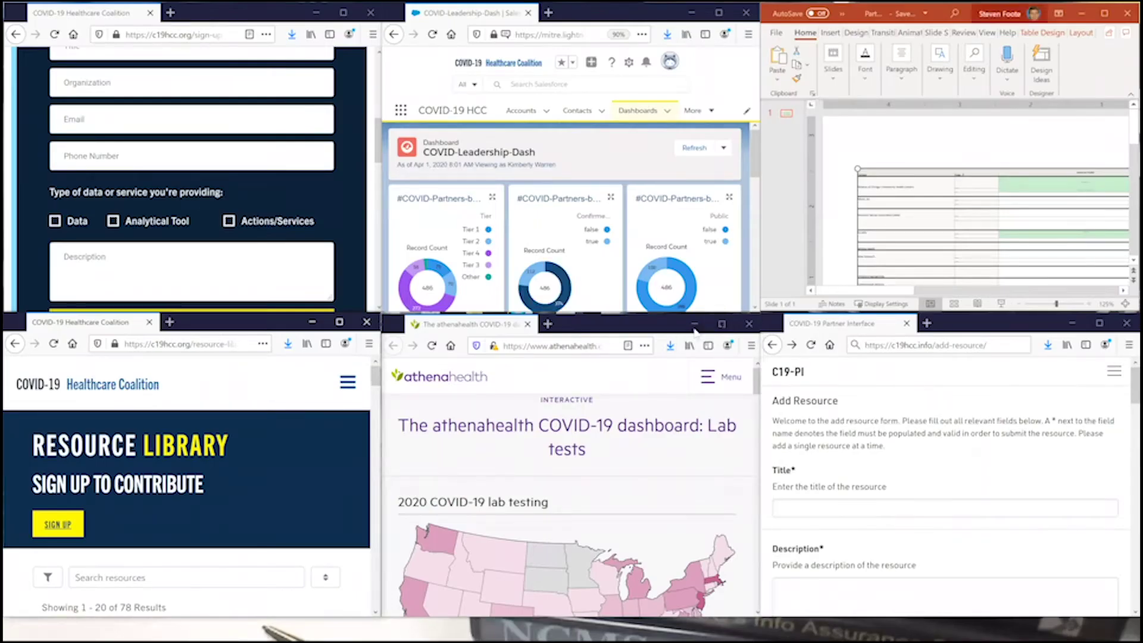
pyautogui.click(721, 325)
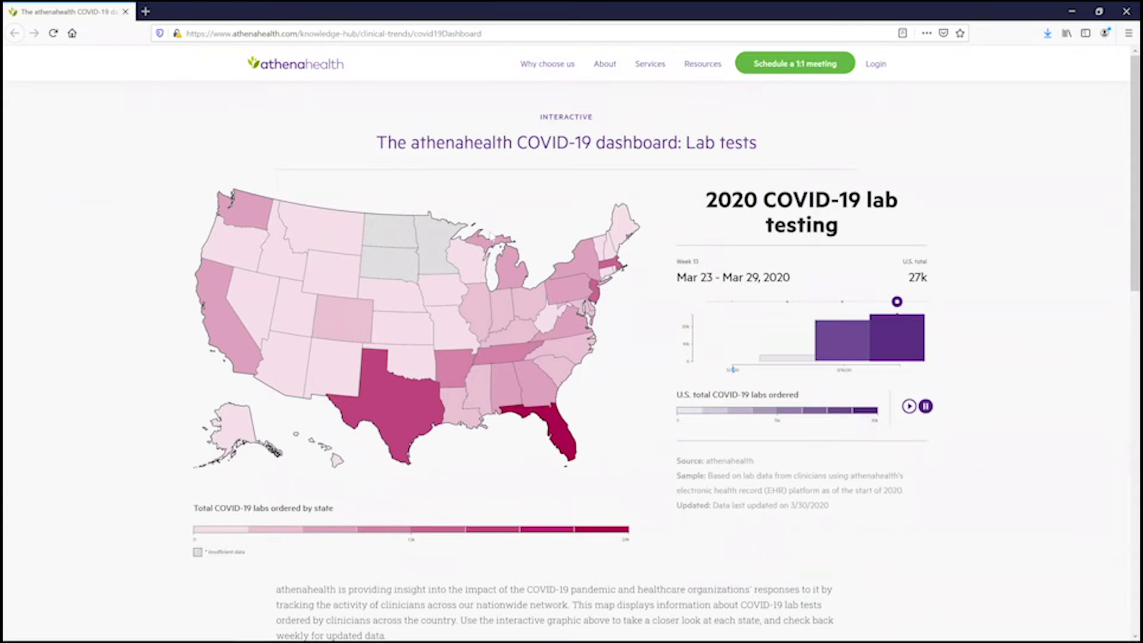
pyautogui.moveTo(505, 353)
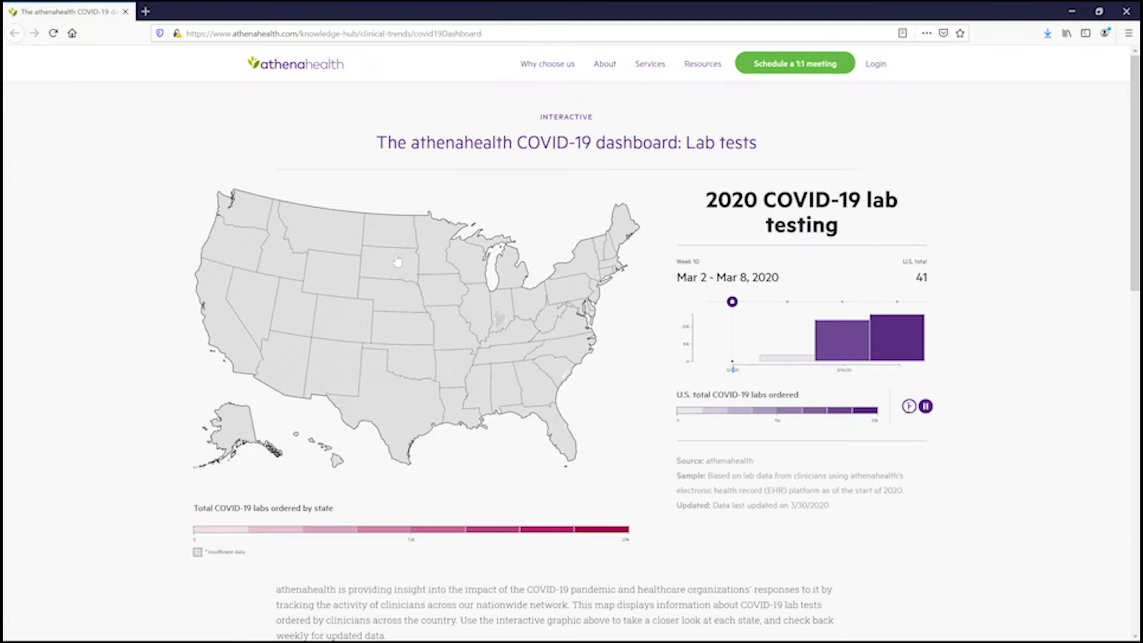
pyautogui.click(908, 405)
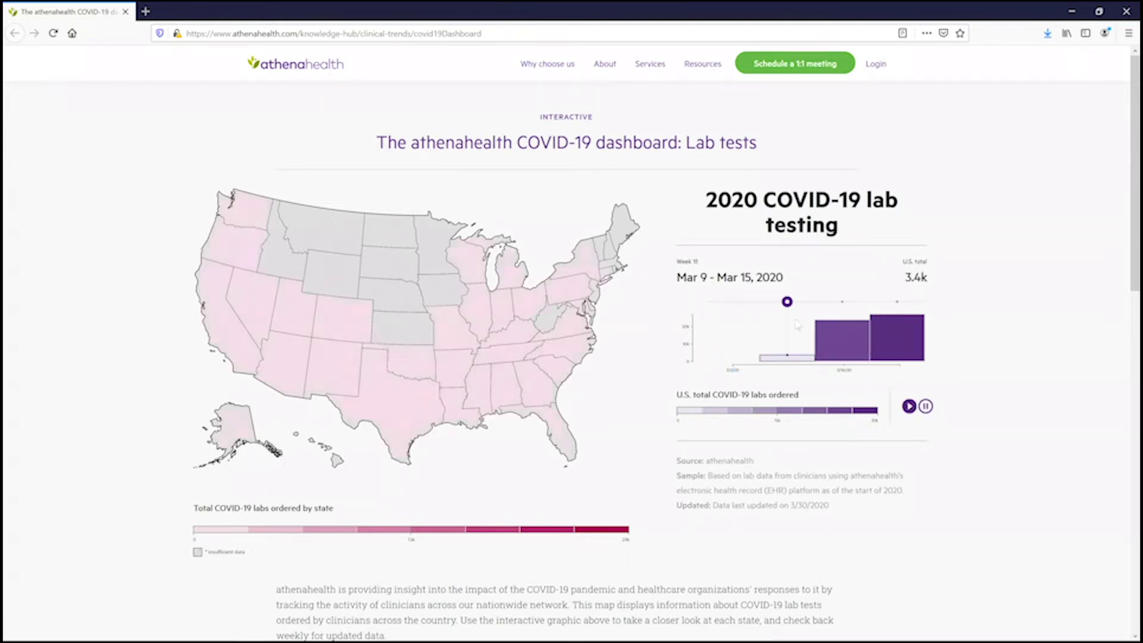
pyautogui.click(824, 353)
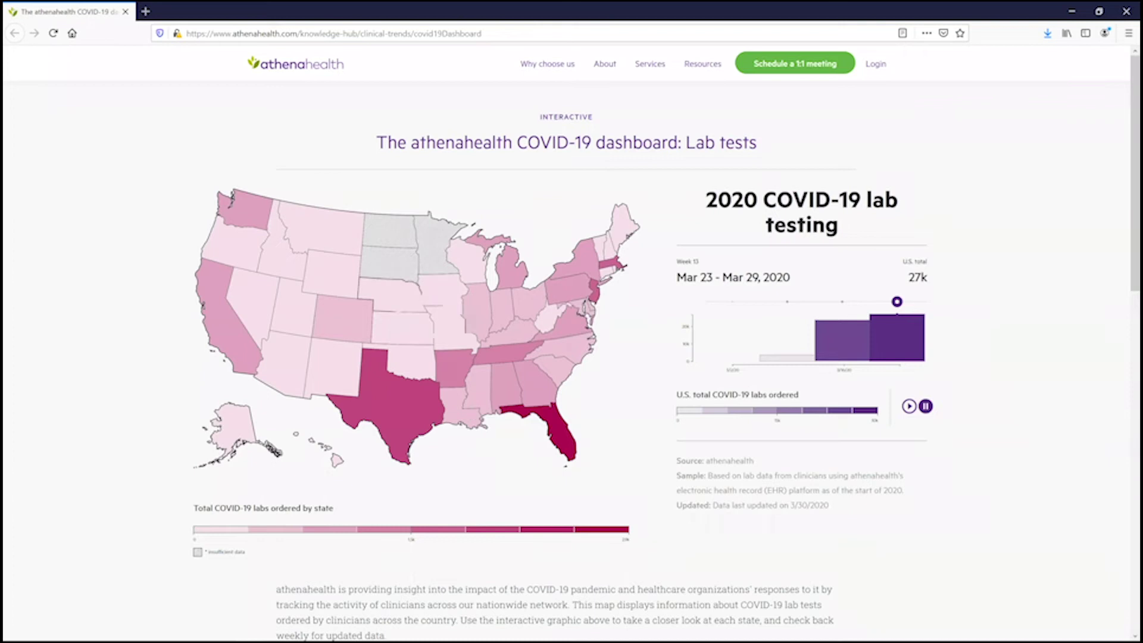
pyautogui.moveTo(382, 339)
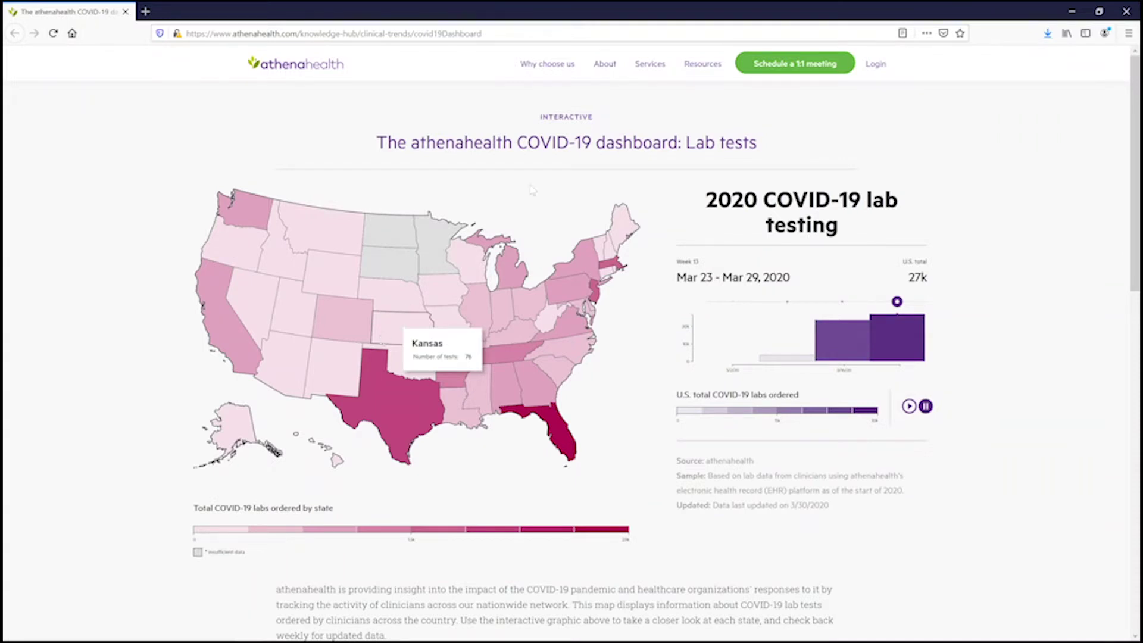
pyautogui.click(1098, 12)
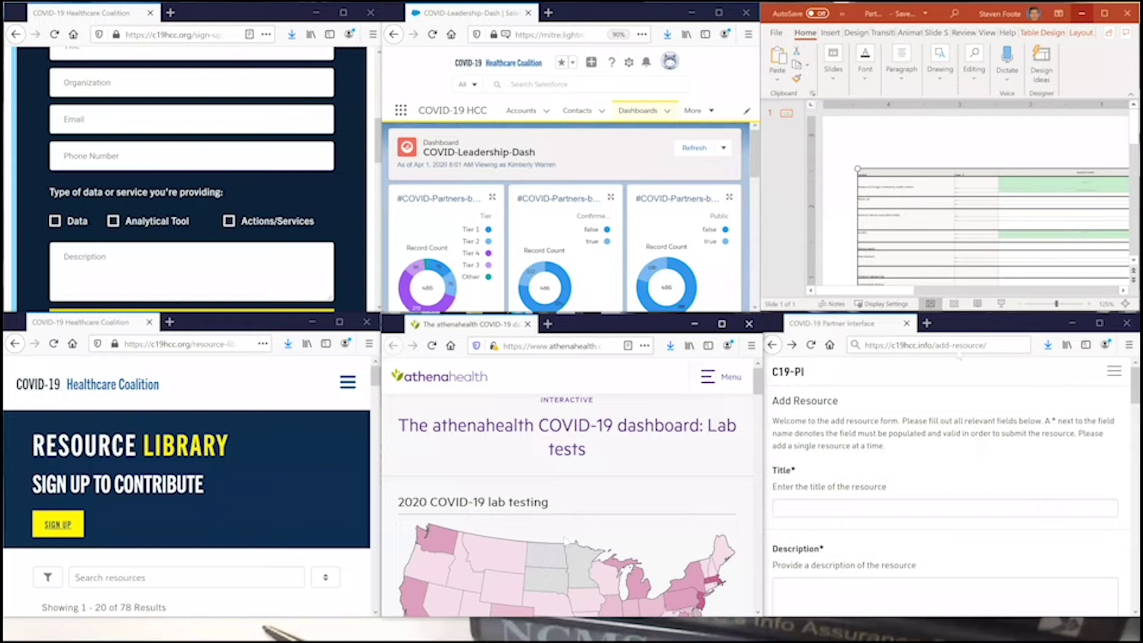
# Maximize the C19-PI Add Resource form, scroll through its required fields, then re-tile it.
pyautogui.click(1100, 323)
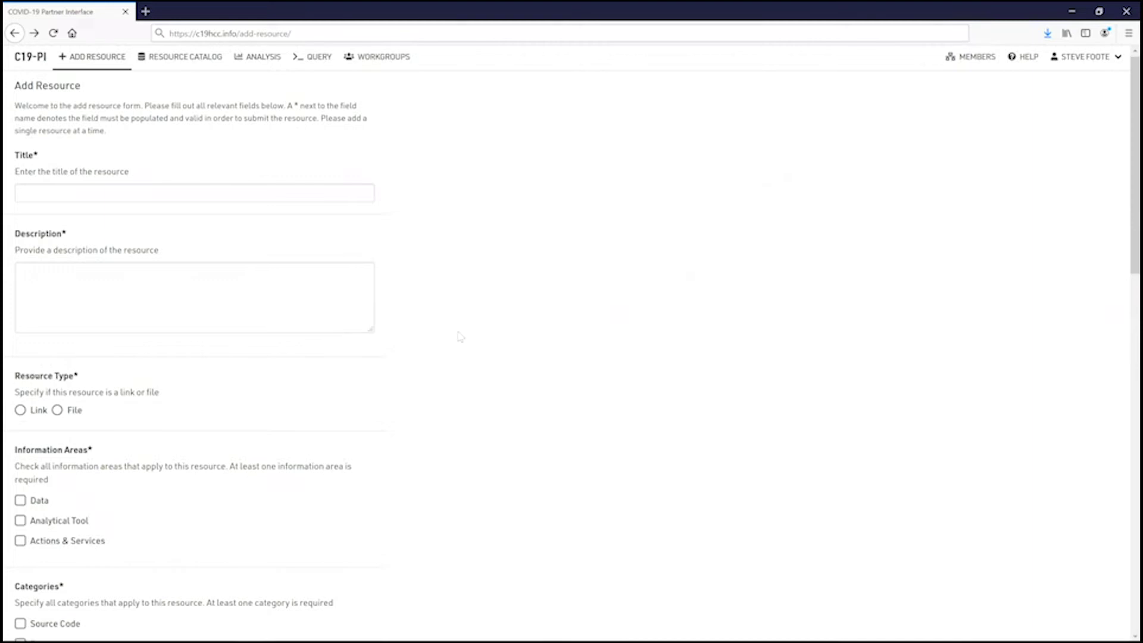
pyautogui.scroll(-3, 462, 335)
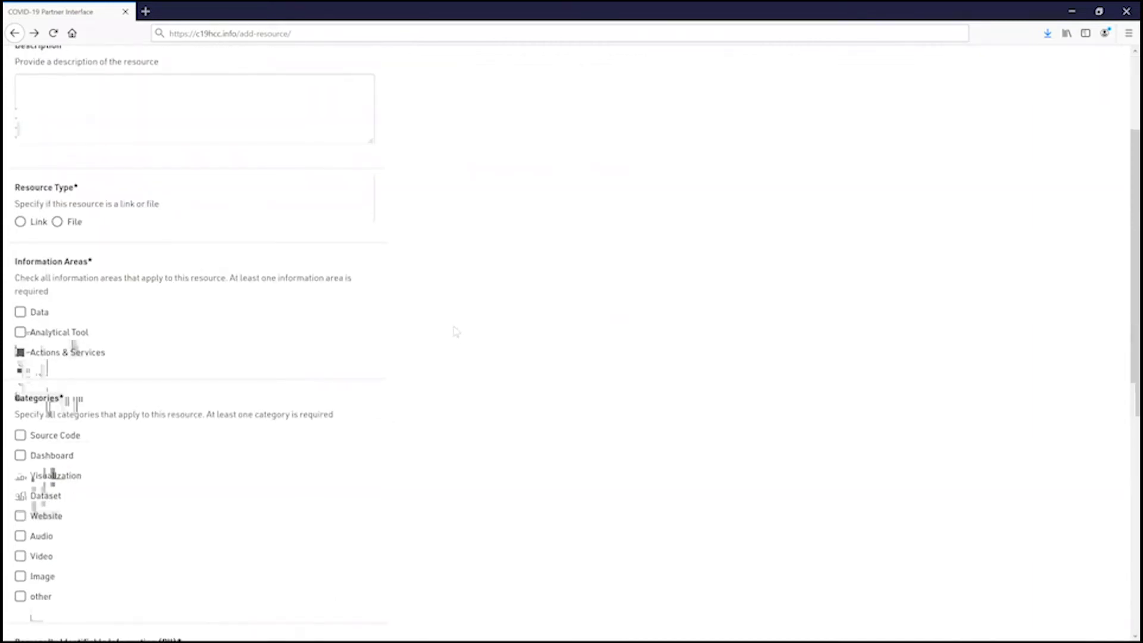
pyautogui.scroll(-1, 441, 315)
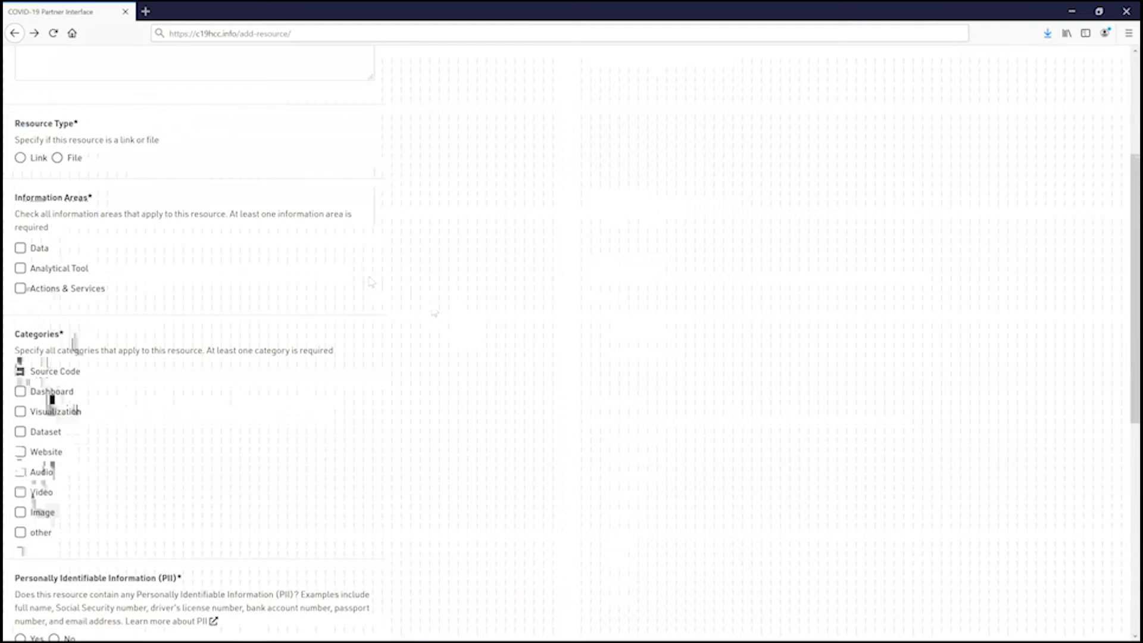
pyautogui.scroll(-1, 275, 306)
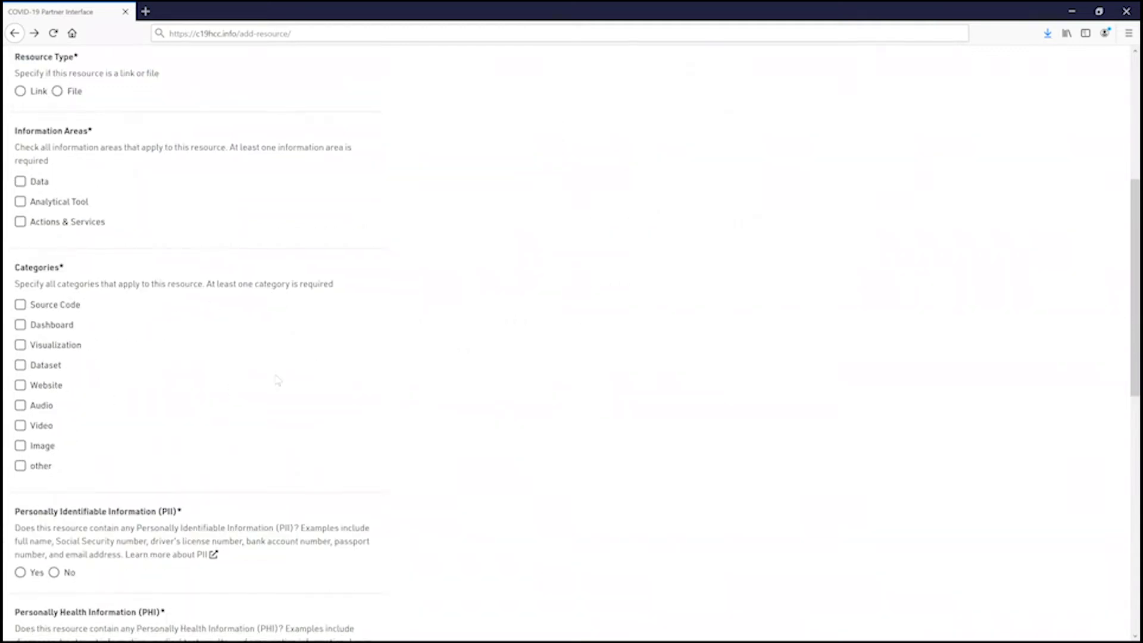
pyautogui.scroll(-3, 186, 377)
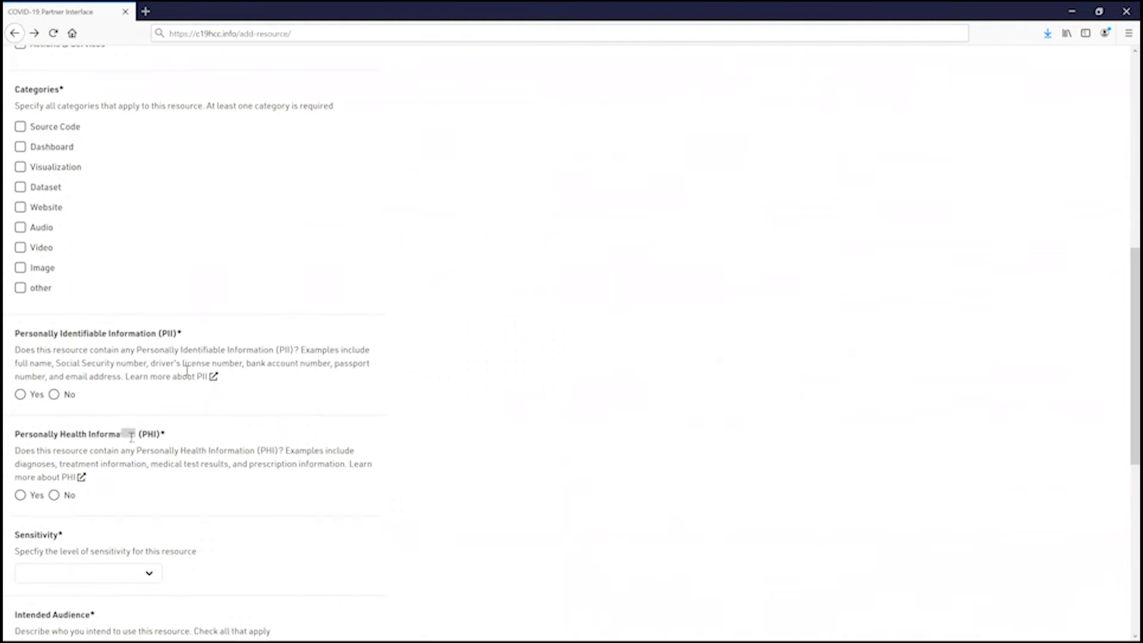
pyautogui.scroll(-1, 129, 429)
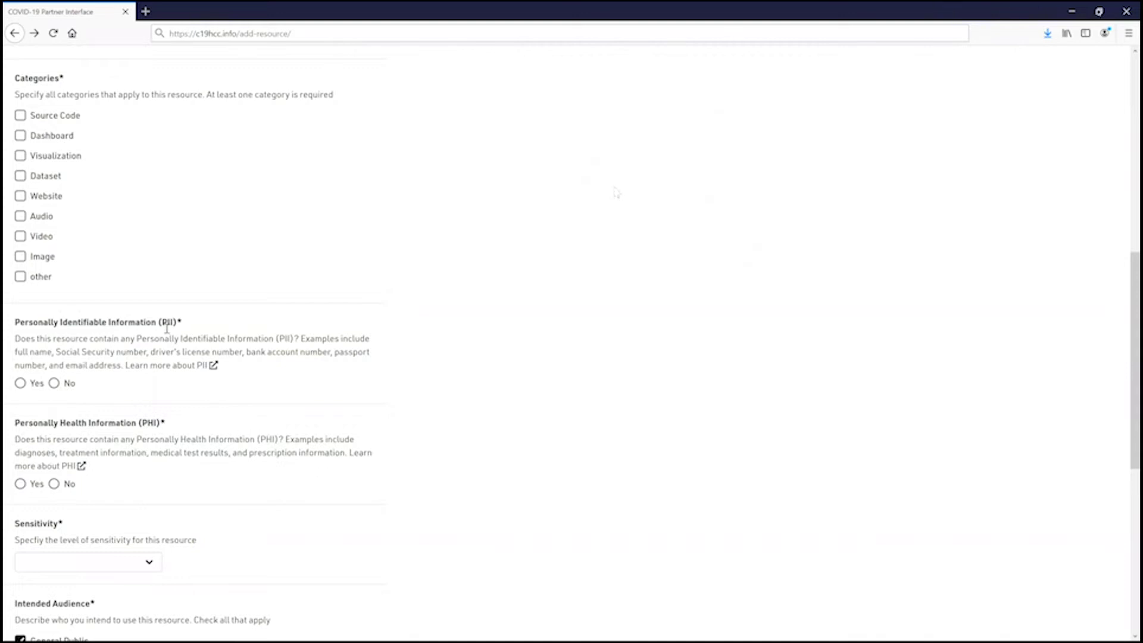
pyautogui.click(1099, 11)
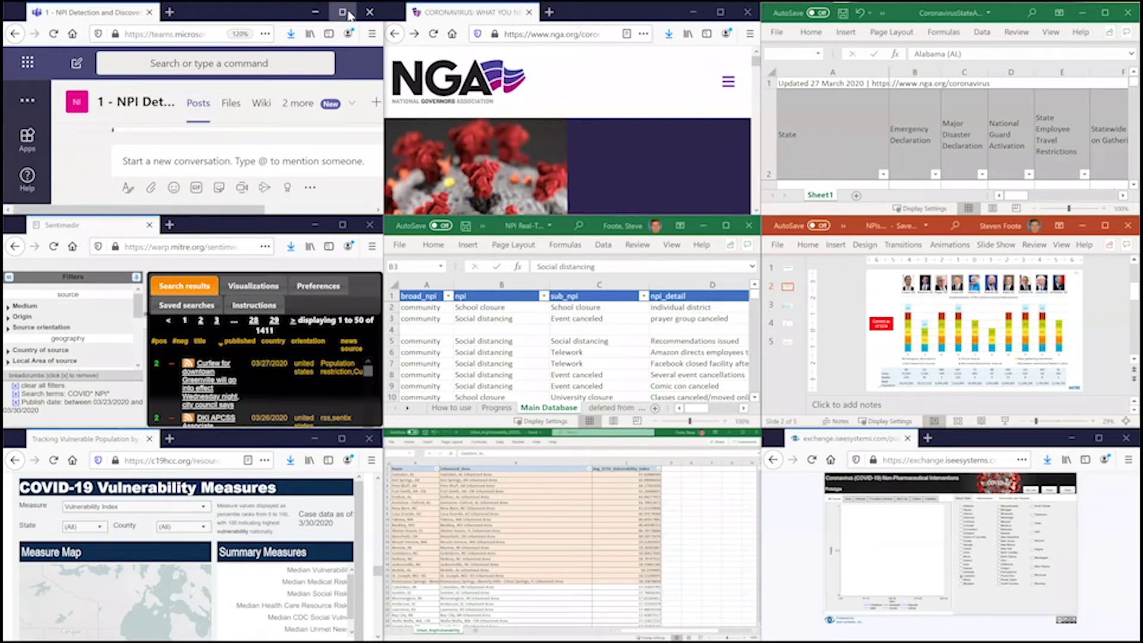
# Maximize the top-left Teams window showing the NPI Detection and Discovery channel.
pyautogui.click(347, 12)
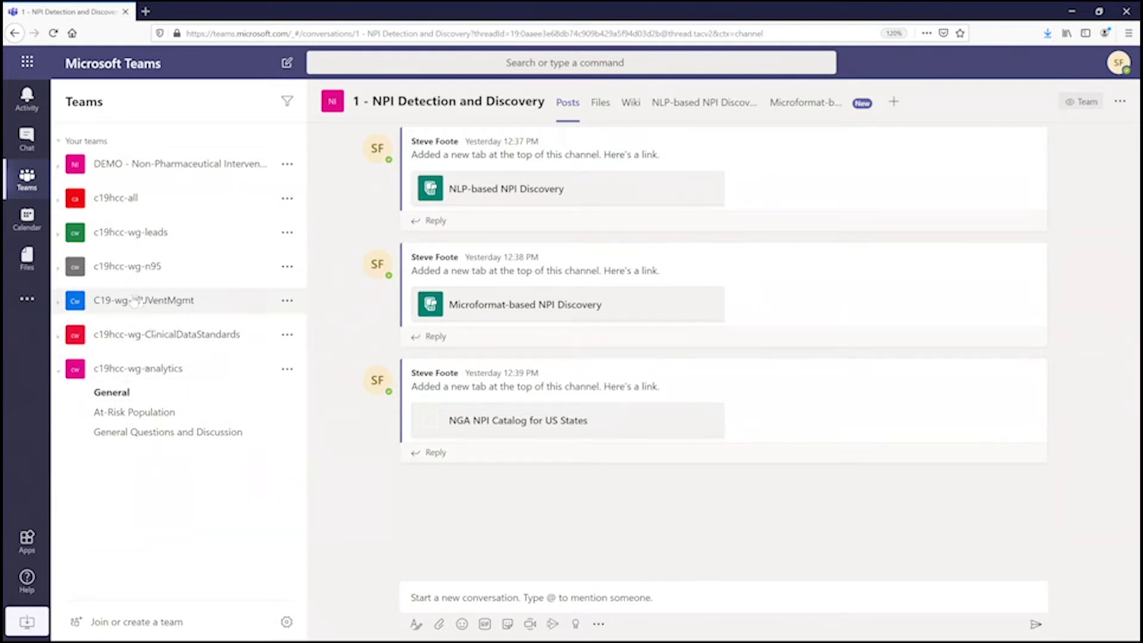
# Expand c19hcc-wg-n95 in the Teams sidebar and open its General channel.
pyautogui.click(114, 272)
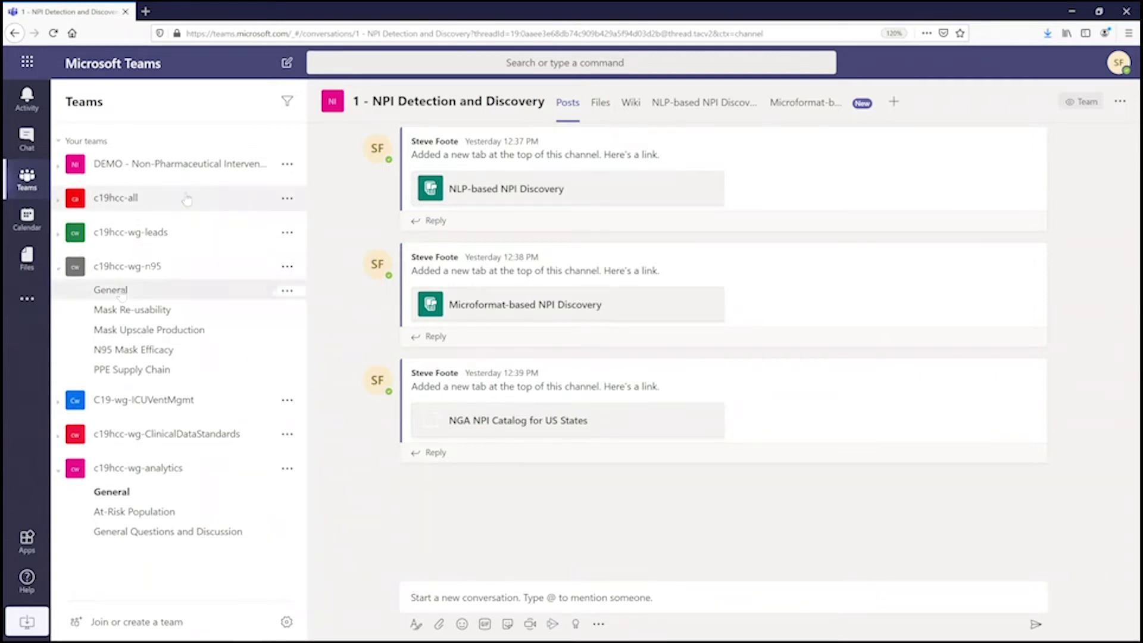
pyautogui.click(111, 290)
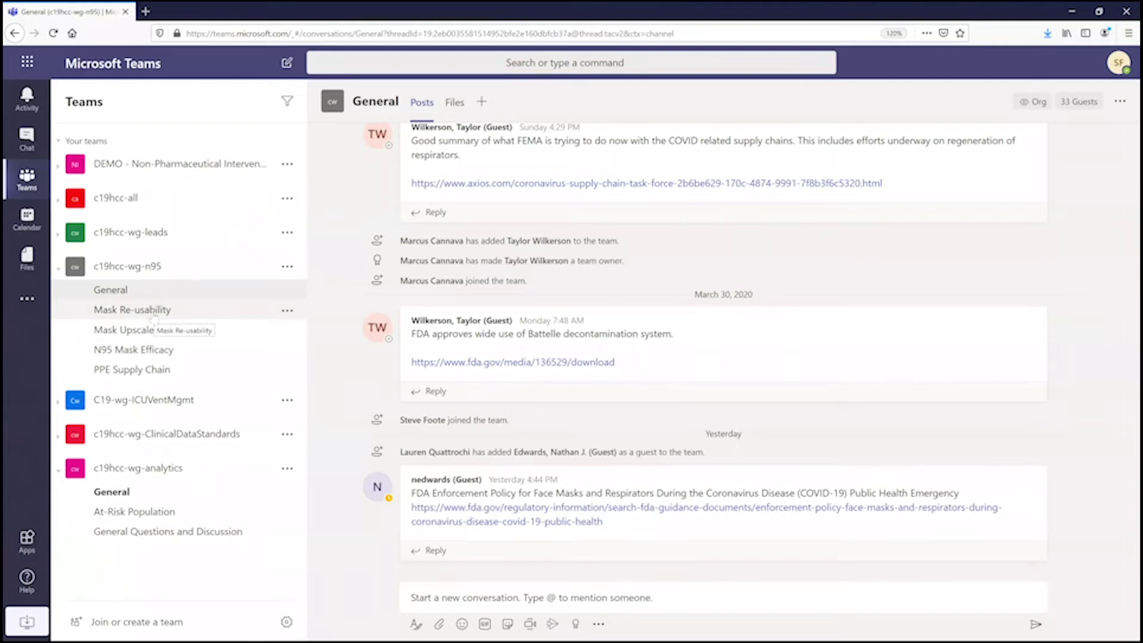
# Open the More options menu next to the c19hcc-wg-n95 team.
pyautogui.click(286, 268)
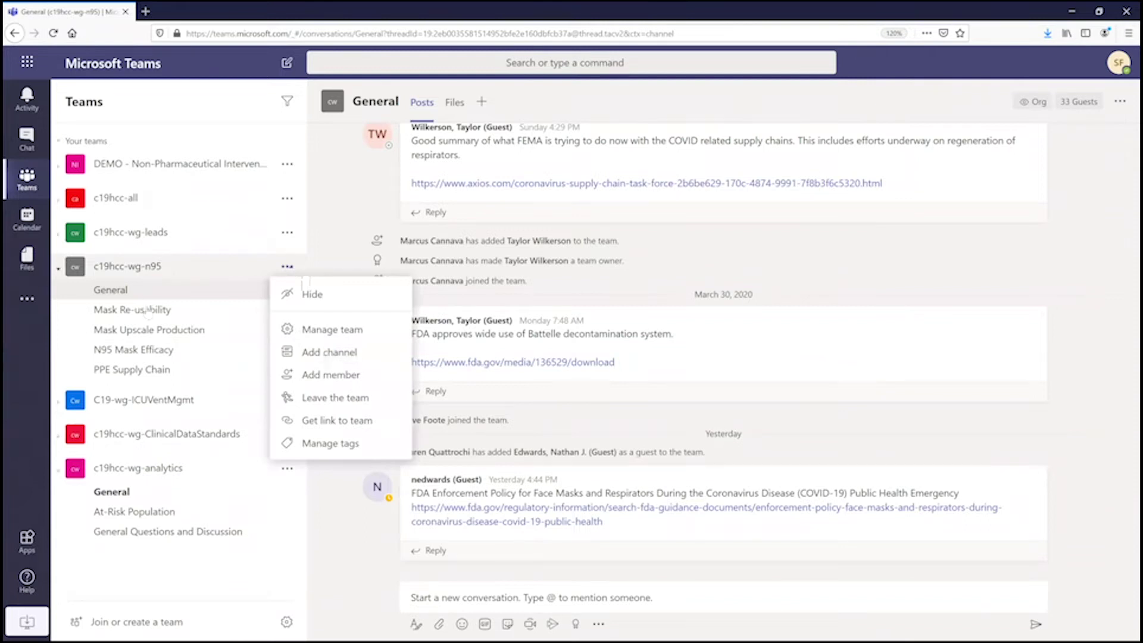
# Browse the Mask Re-usability, Mask Upscale Production, N95 Mask Efficacy and PPE Supply Chain channels.
pyautogui.click(137, 311)
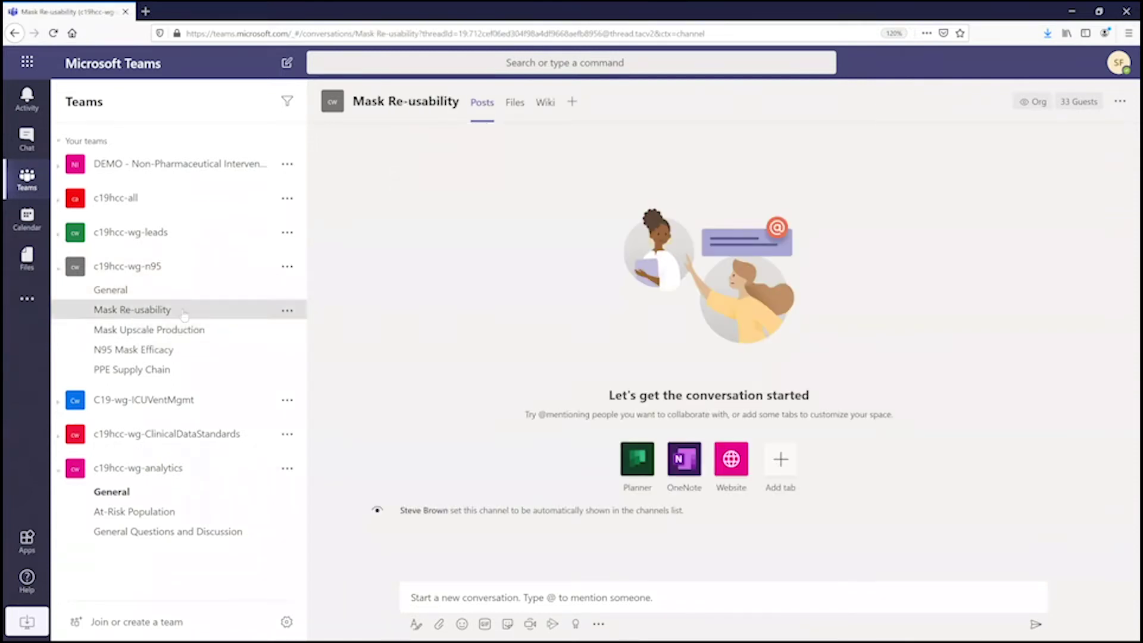
pyautogui.click(153, 330)
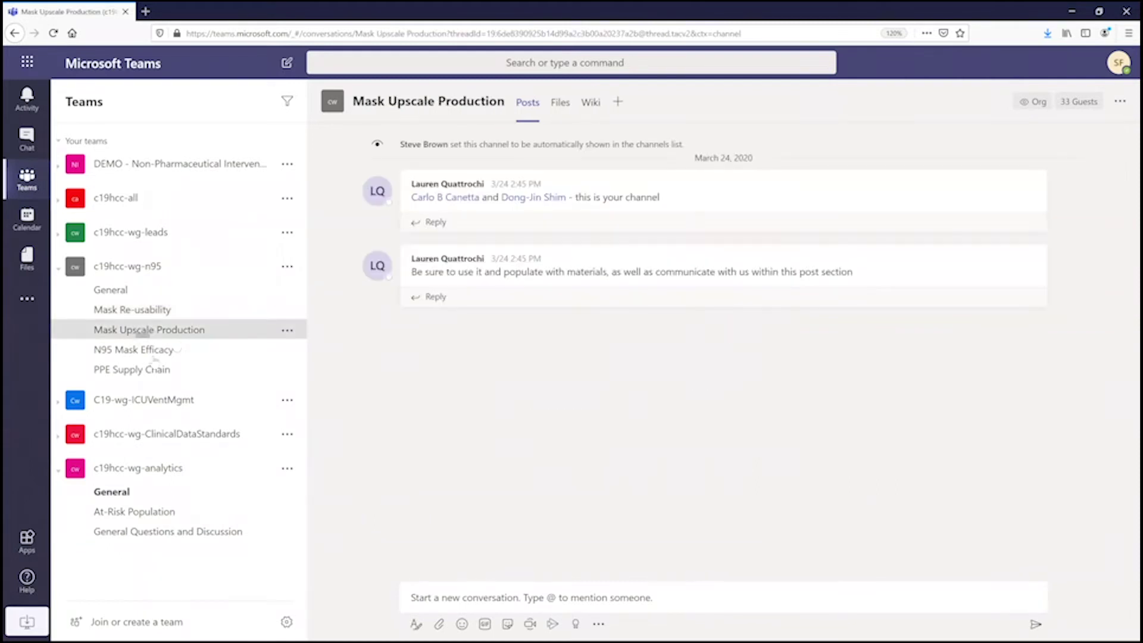
pyautogui.click(149, 354)
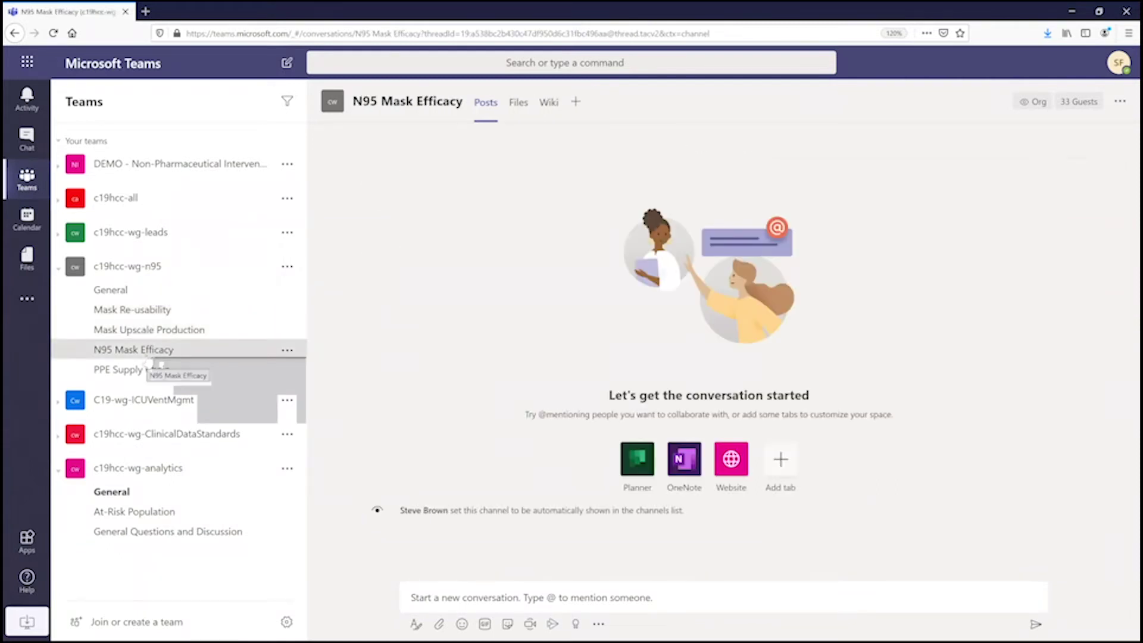
pyautogui.click(135, 376)
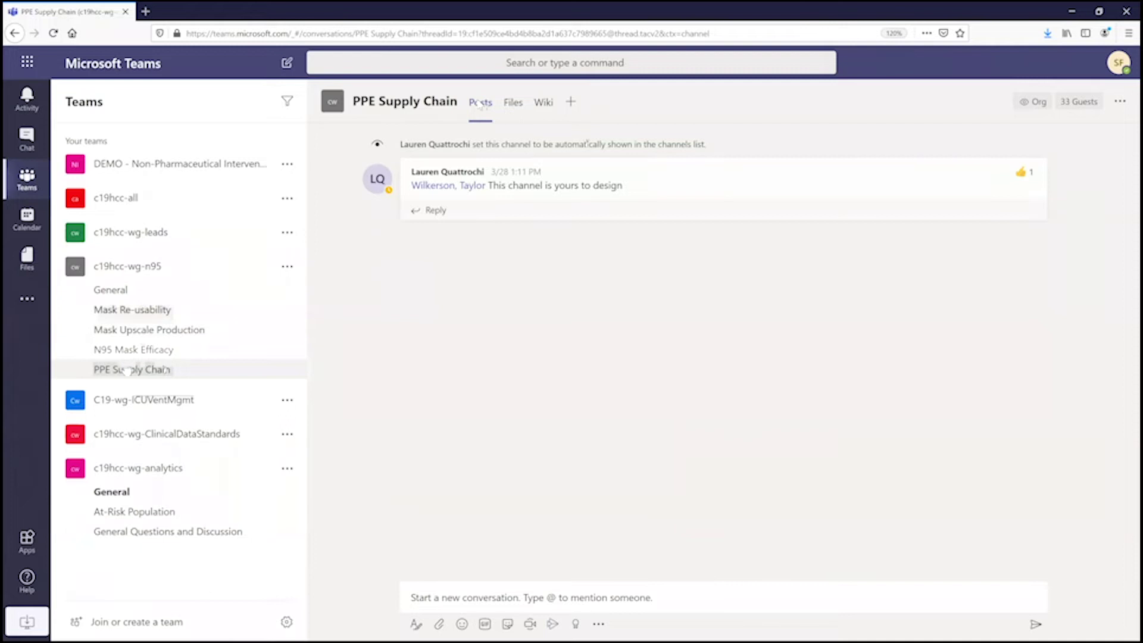
# View the PPE Supply Chain channel's files, then its empty untitled wiki page.
pyautogui.click(513, 103)
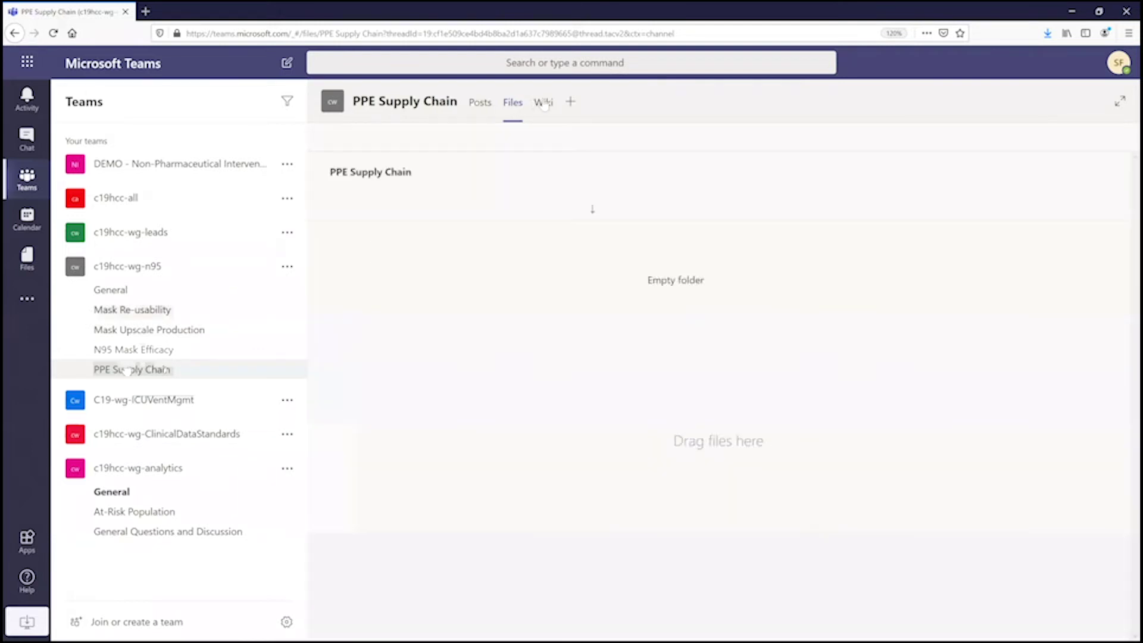
pyautogui.click(511, 102)
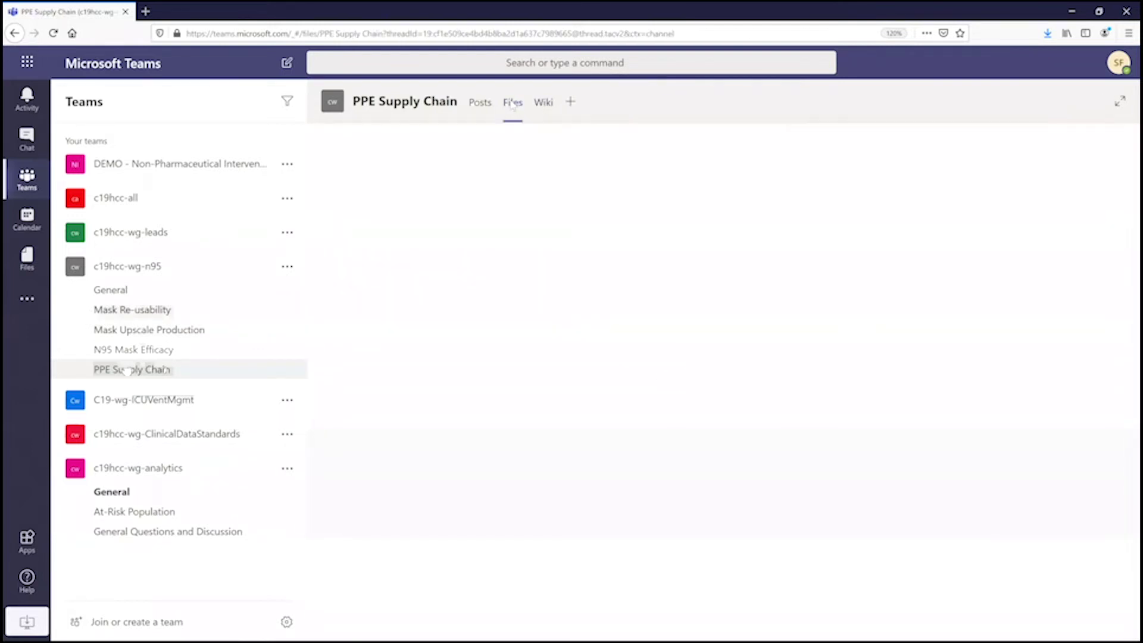
pyautogui.click(542, 102)
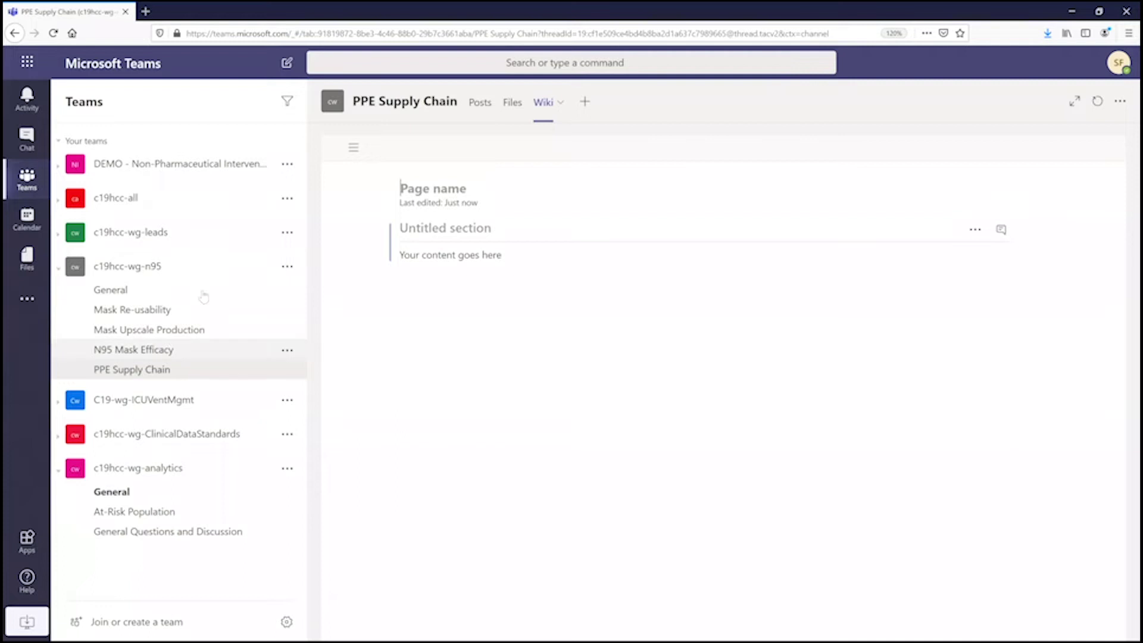
pyautogui.click(584, 102)
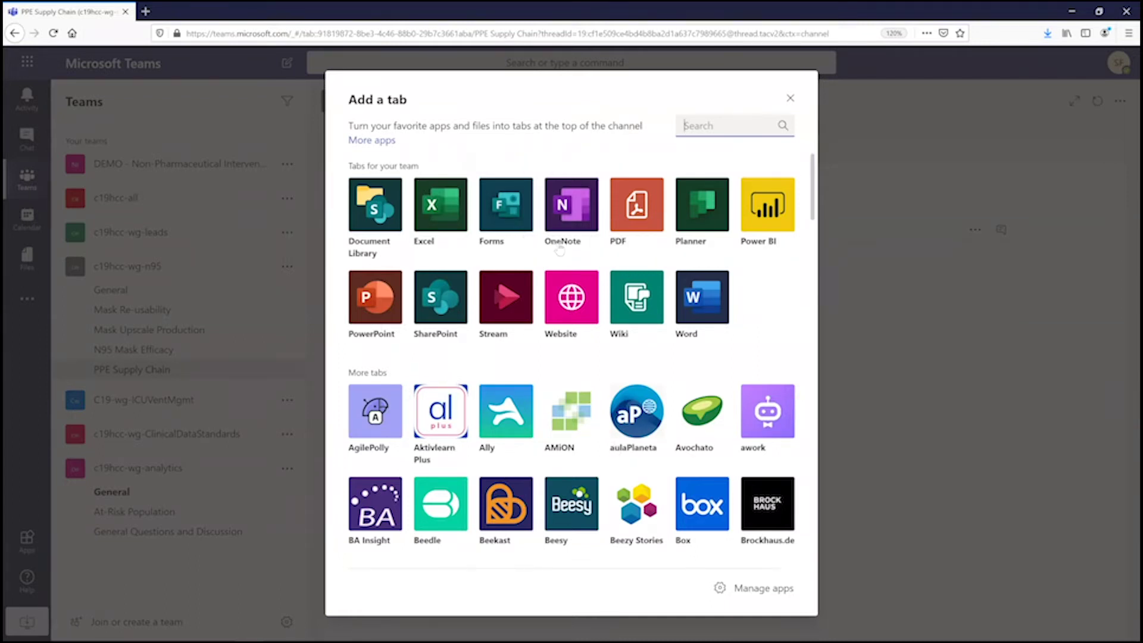
pyautogui.scroll(-2, 559, 250)
pyautogui.scroll(-2, 560, 248)
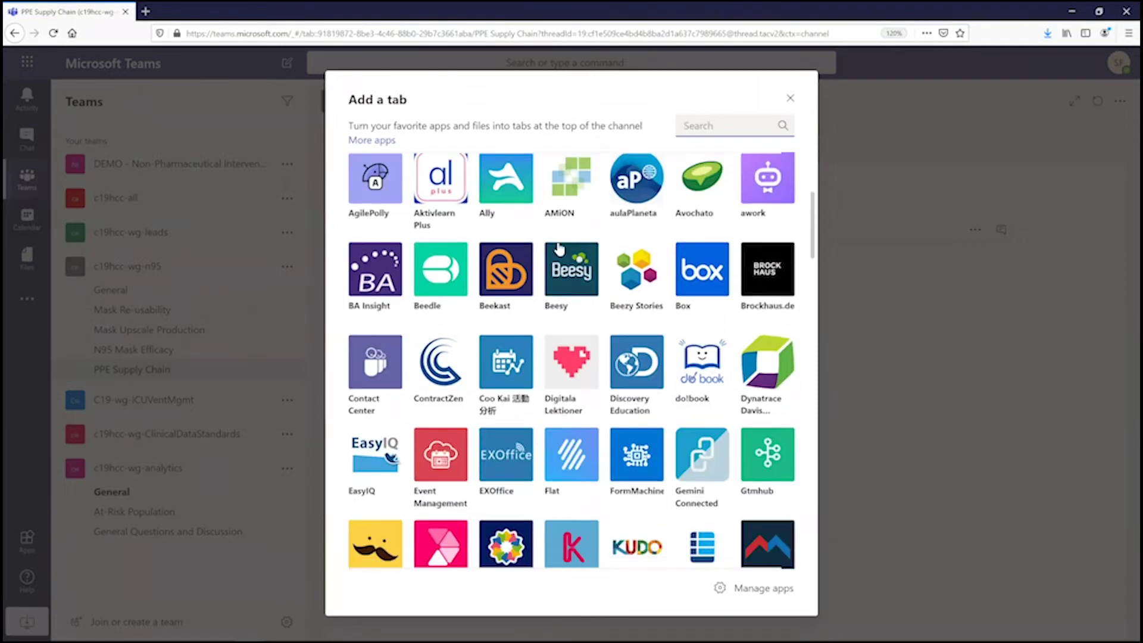
pyautogui.scroll(-3, 559, 248)
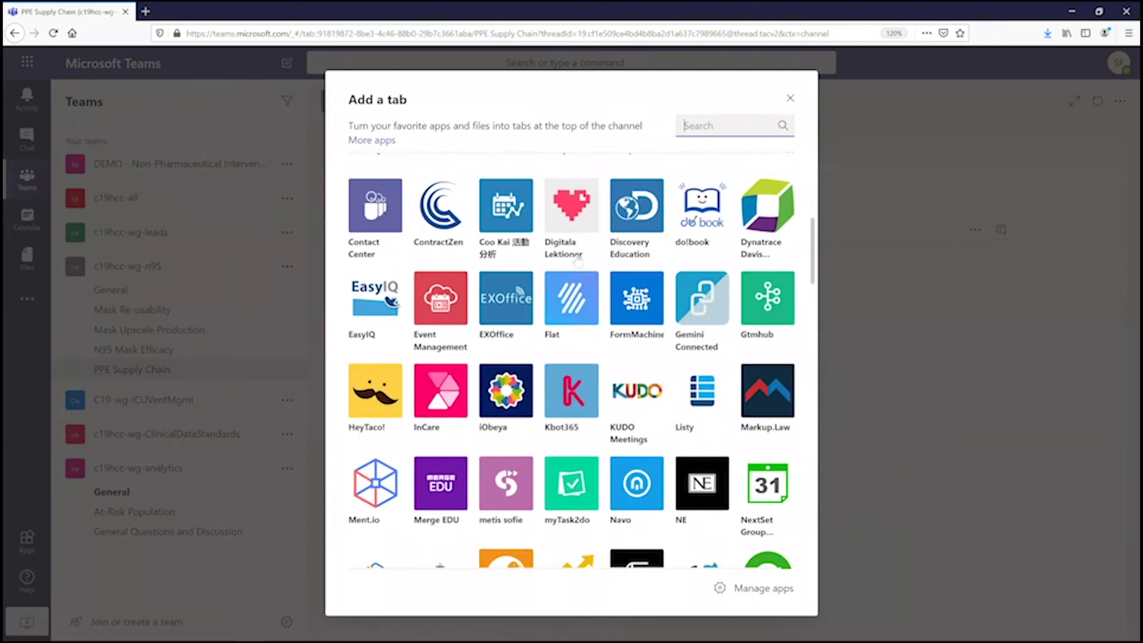
pyautogui.scroll(-2, 577, 262)
pyautogui.scroll(-2, 577, 262)
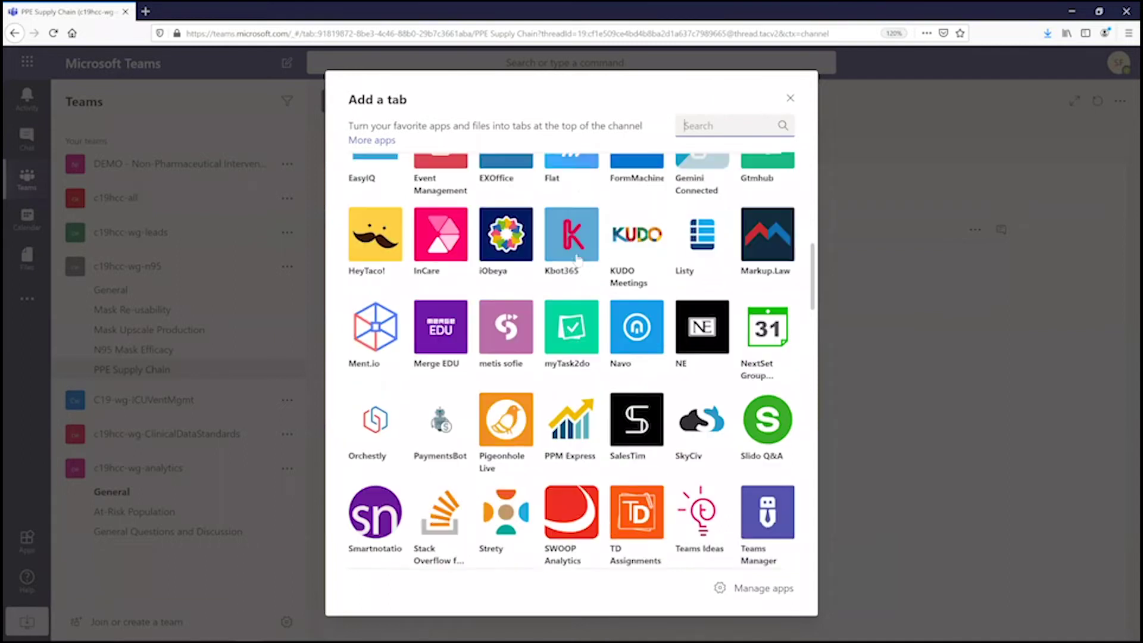
pyautogui.scroll(-2, 578, 261)
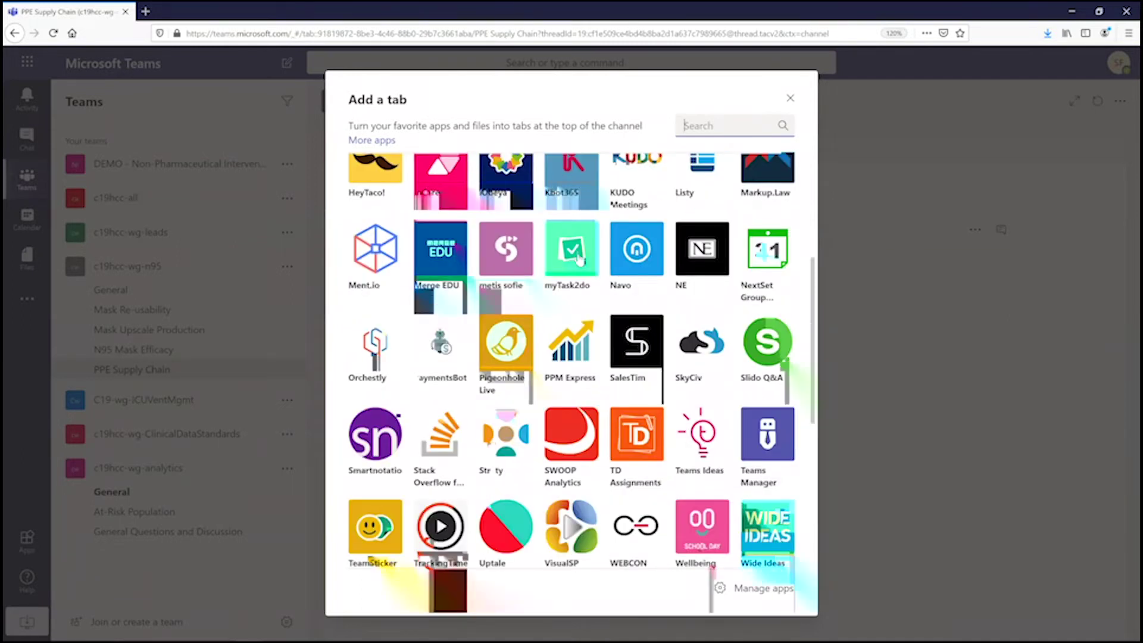
pyautogui.scroll(-5, 578, 257)
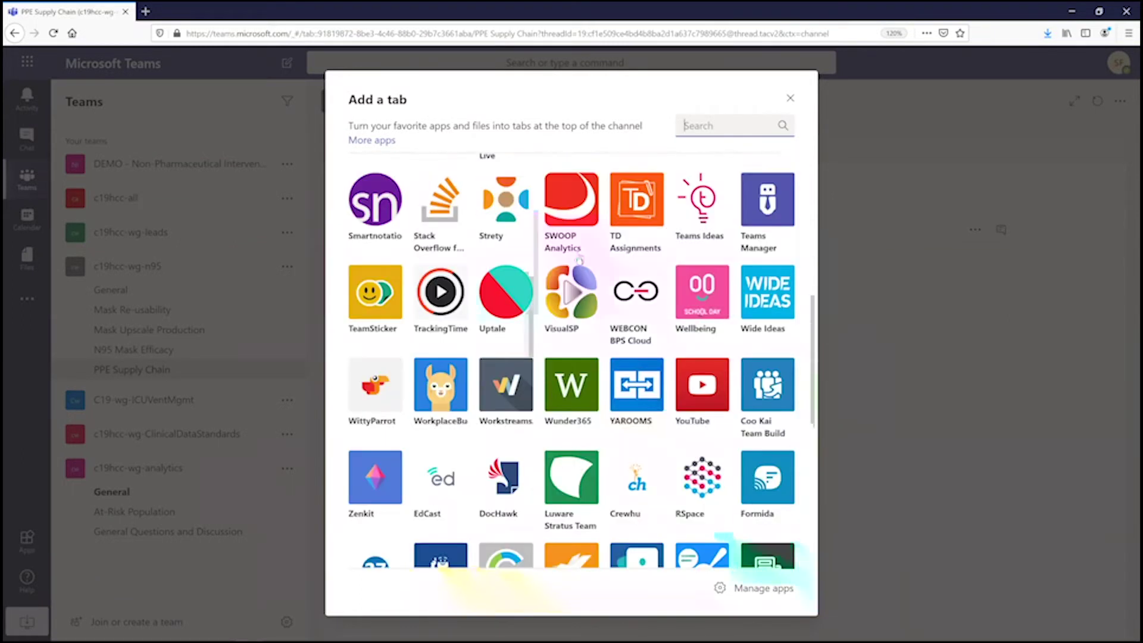
pyautogui.click(790, 99)
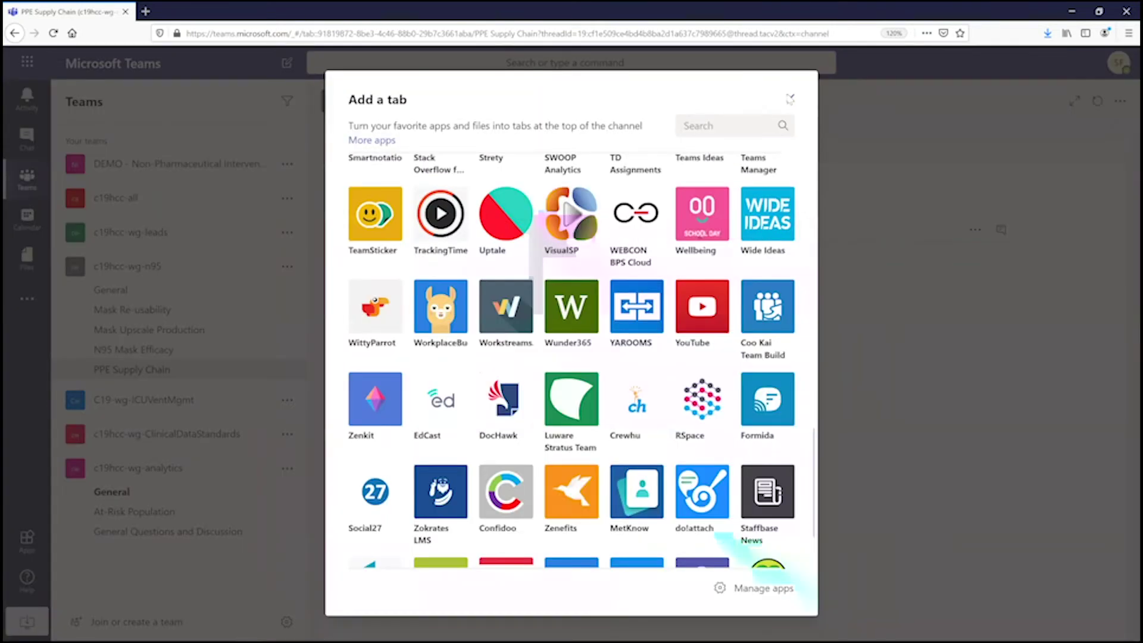
pyautogui.click(790, 98)
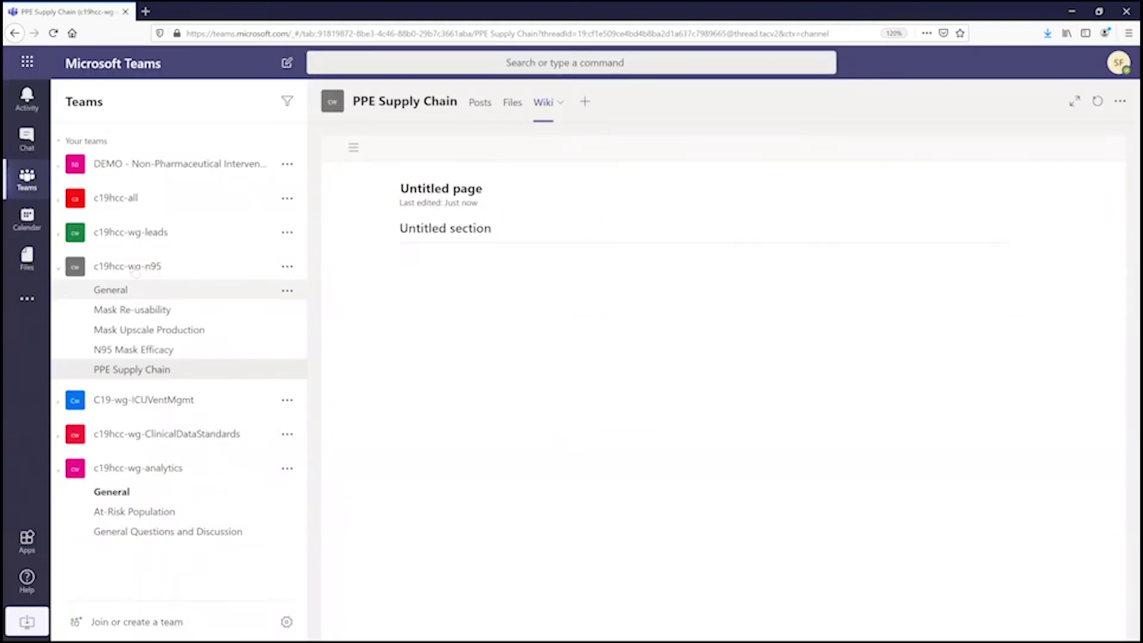
# Collapse the c19hcc-wg-n95 team and expand the DEMO - Non-Pharmaceutical Interventions team's channel list.
pyautogui.click(59, 269)
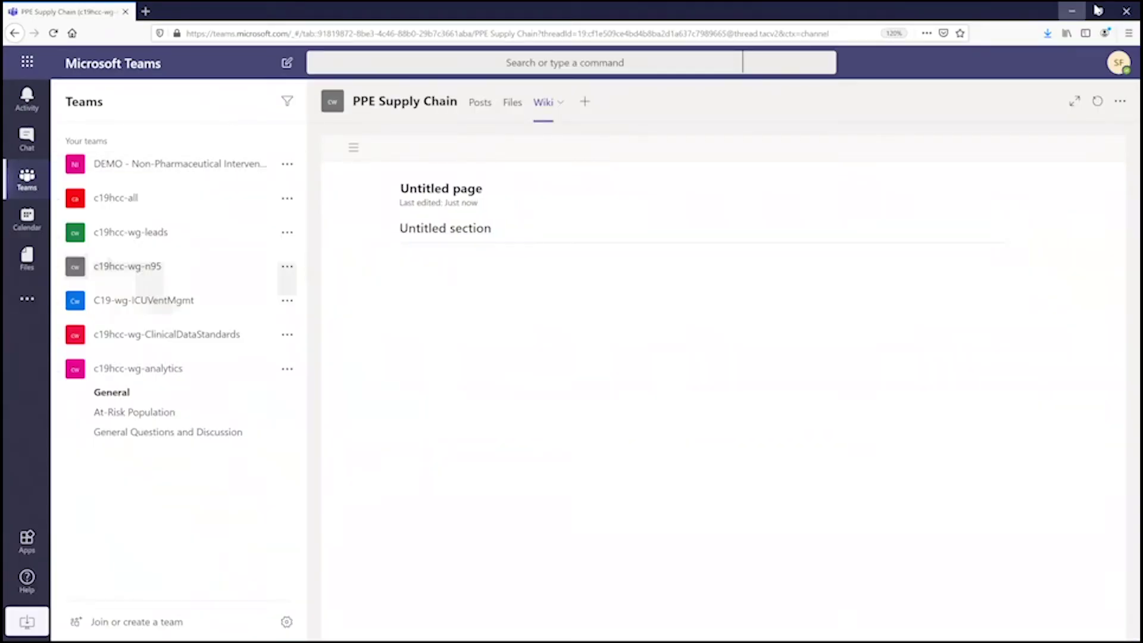
pyautogui.click(58, 169)
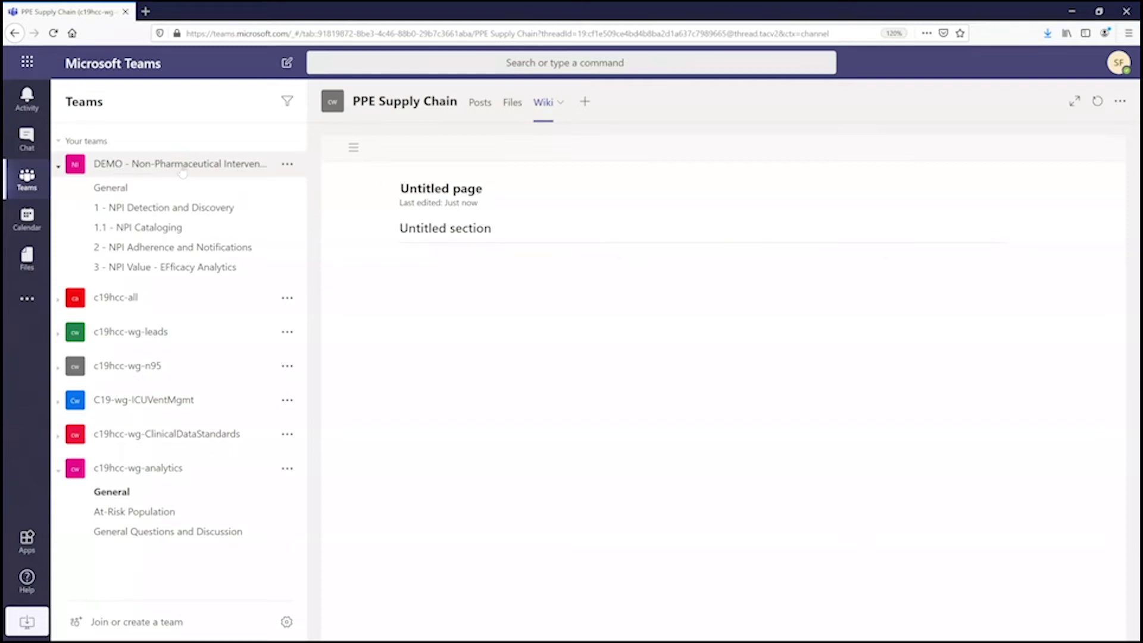
# View the DEMO General welcome page, then the 1 - NPI Detection and Discovery channel posts.
pyautogui.click(119, 192)
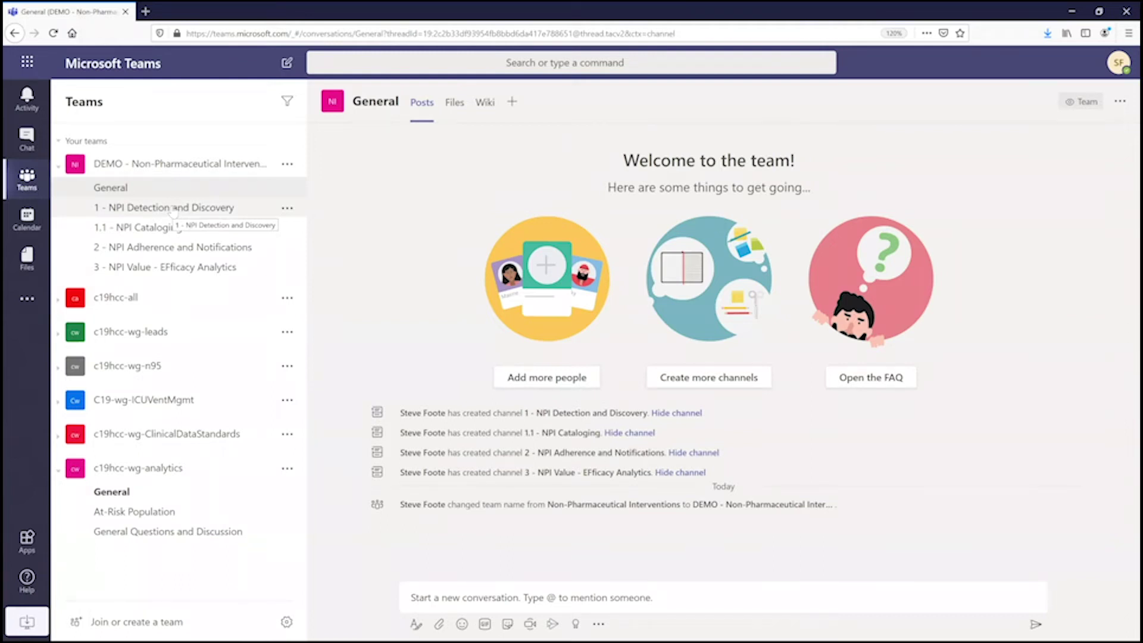
pyautogui.click(134, 214)
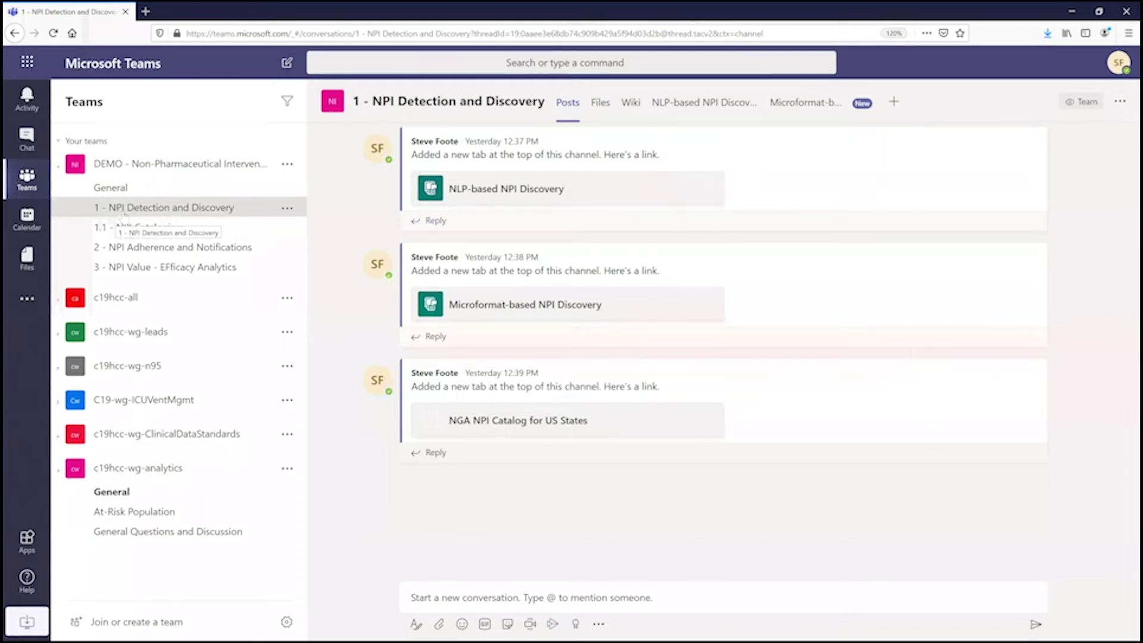
# Browse the NLP-based and microformat NPI wiki pages, then the 1.1, 2 and 3 DEMO channels.
pyautogui.click(704, 101)
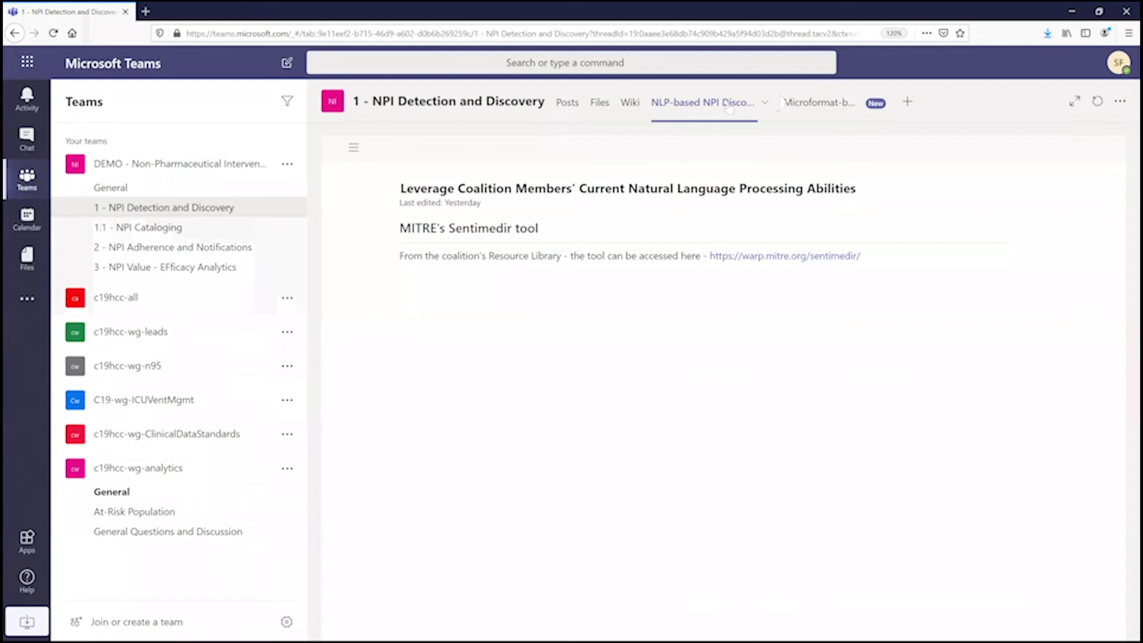
pyautogui.click(795, 107)
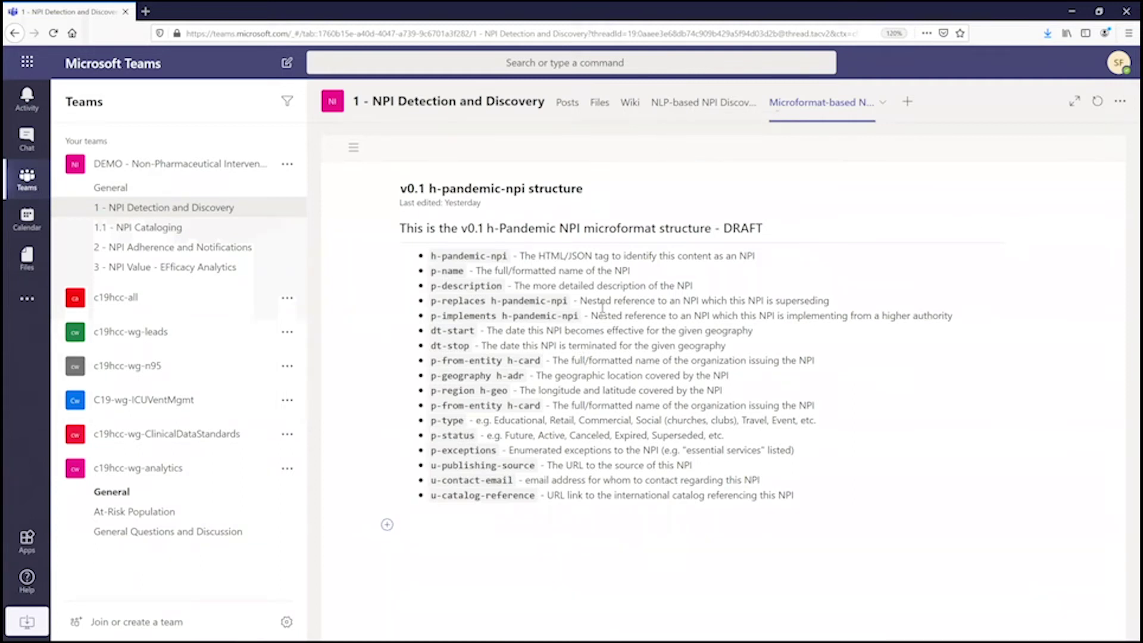
pyautogui.click(165, 229)
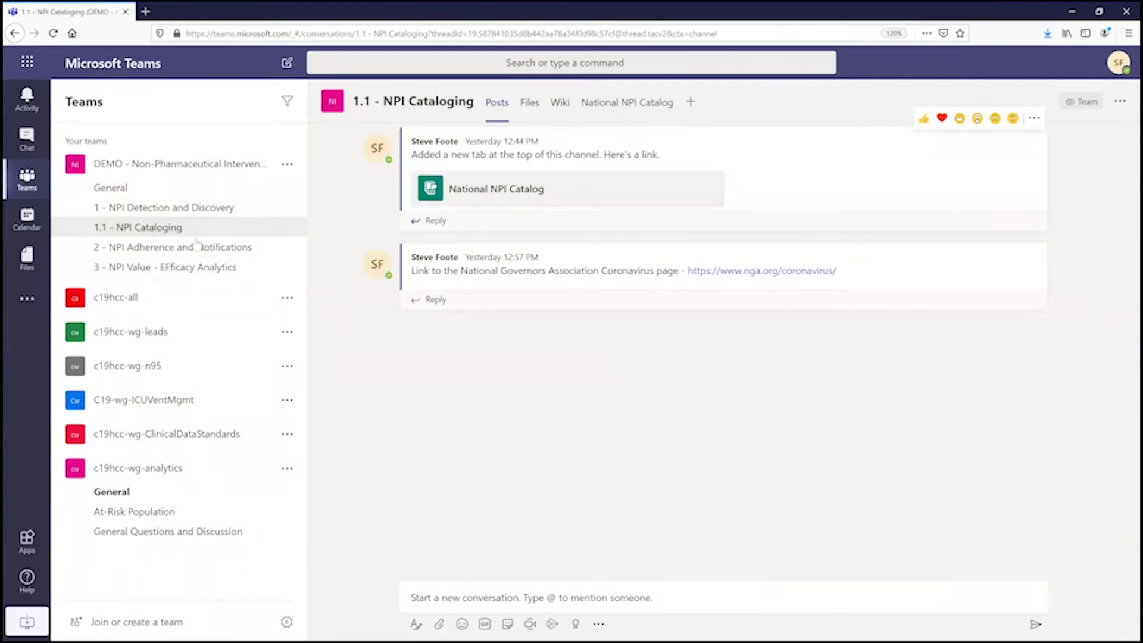
pyautogui.click(165, 255)
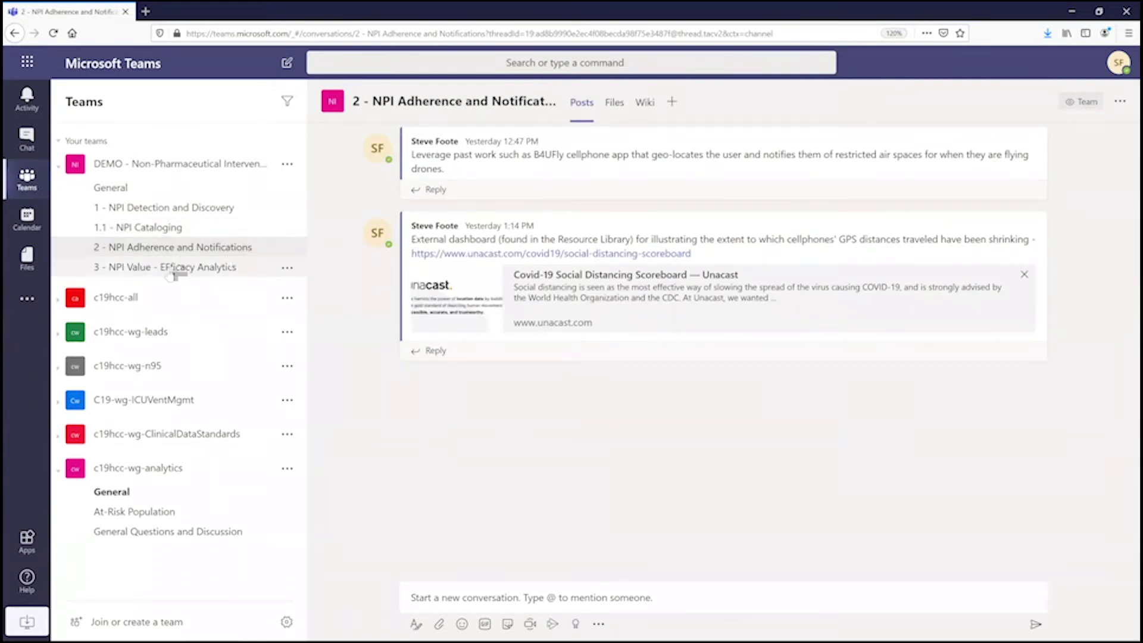
pyautogui.click(173, 273)
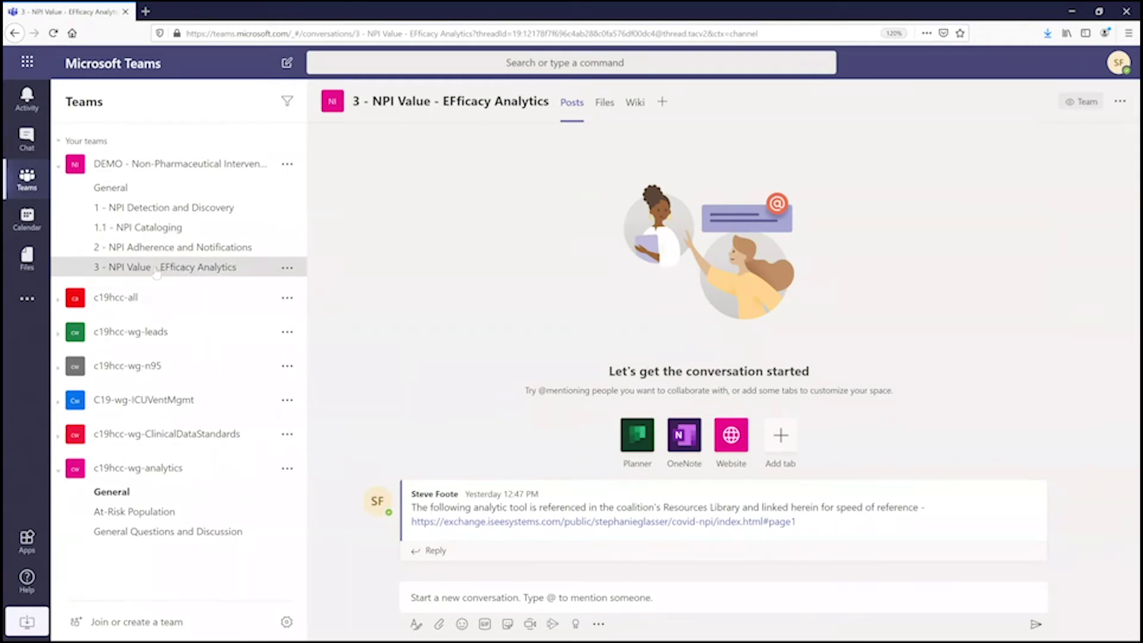
pyautogui.click(157, 207)
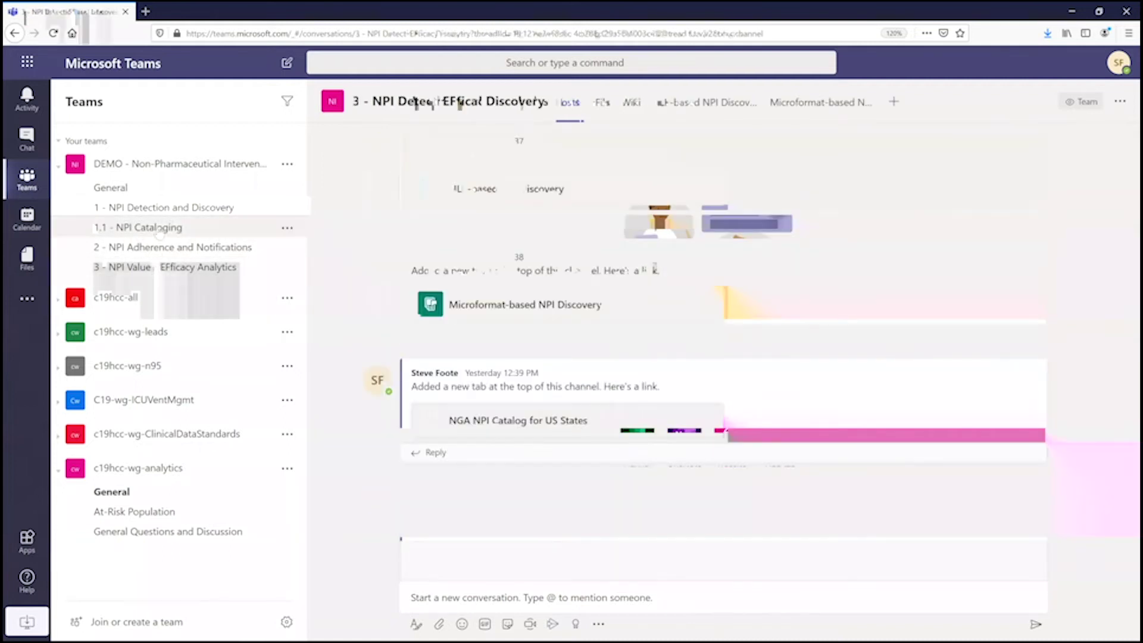
pyautogui.click(158, 227)
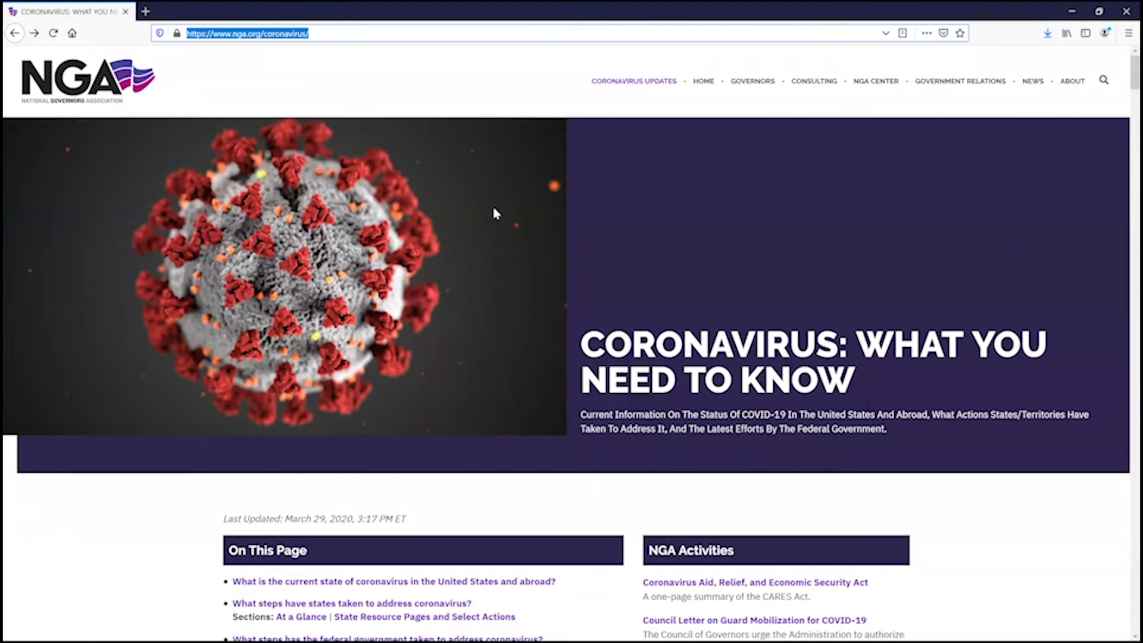
# Scroll the NGA coronavirus page to its On This Page list, then restore Firefox to its tile.
pyautogui.scroll(-4, 439, 429)
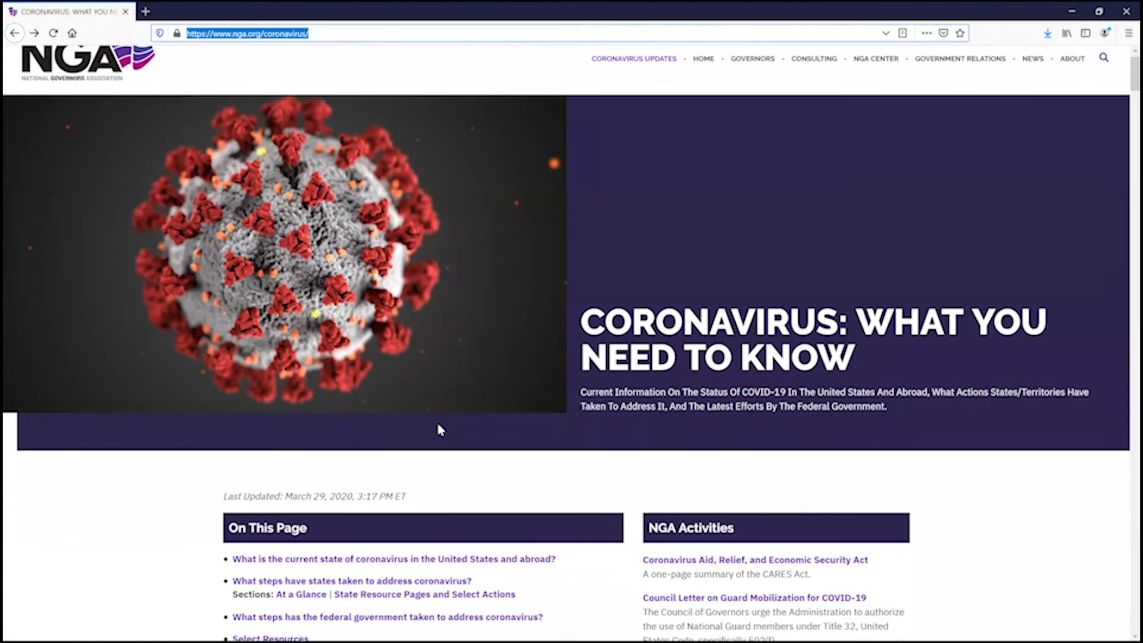
pyautogui.scroll(-1, 312, 373)
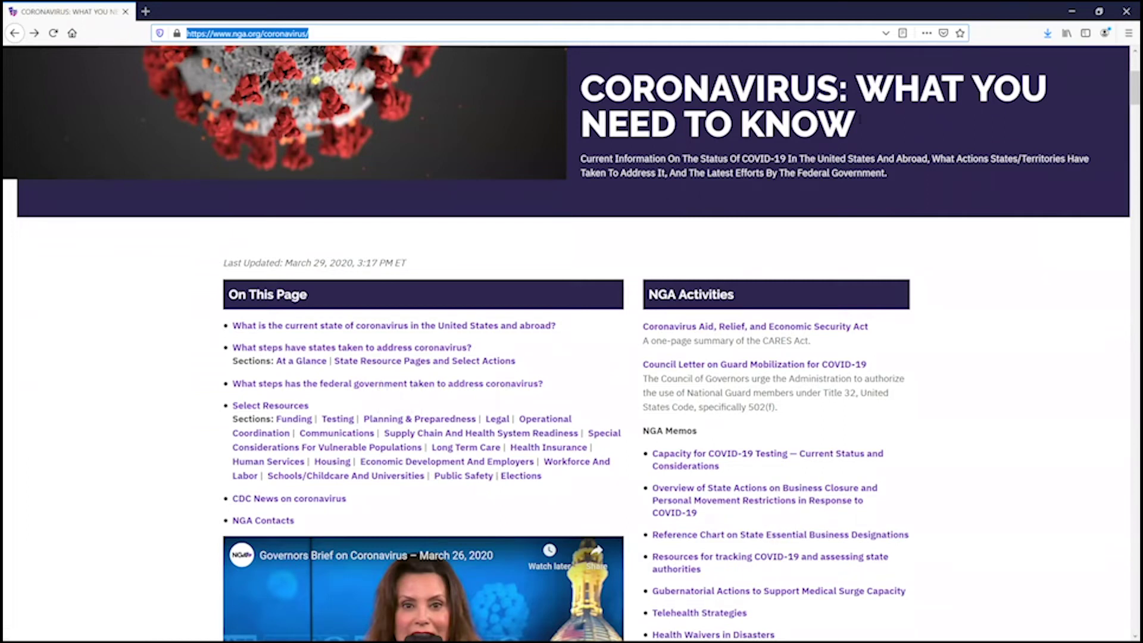
pyautogui.click(1089, 13)
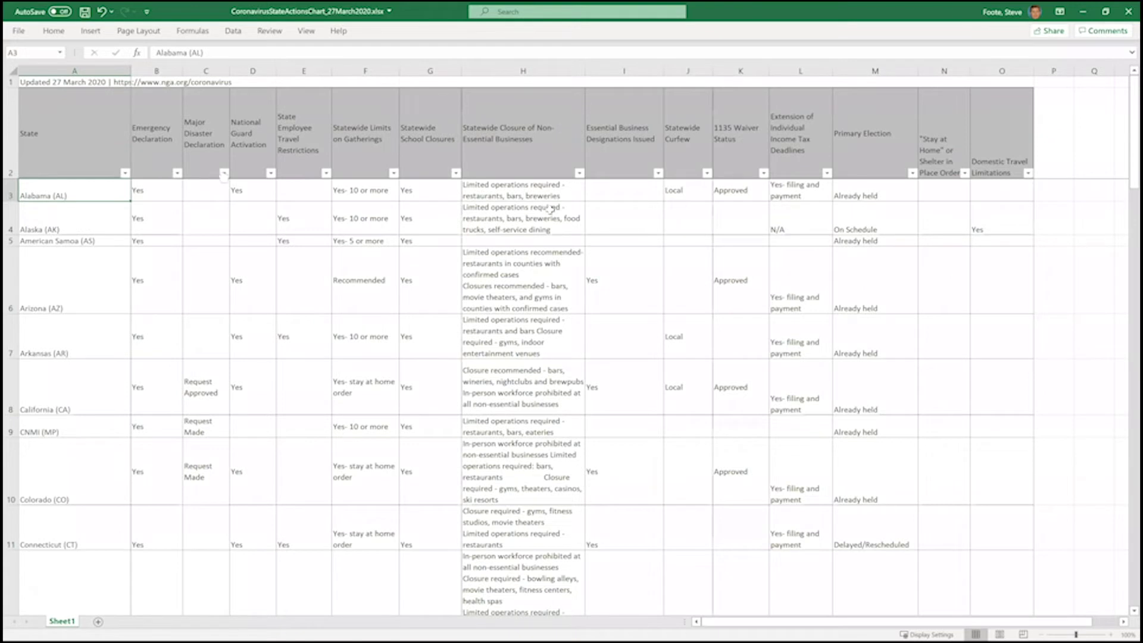
pyautogui.click(270, 173)
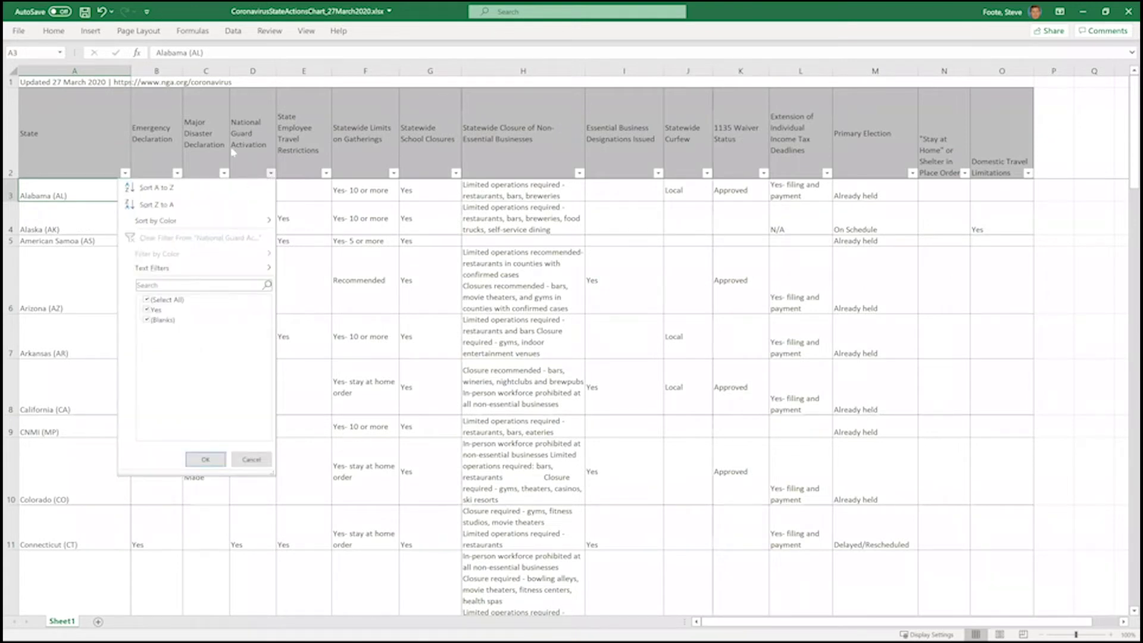
pyautogui.click(155, 309)
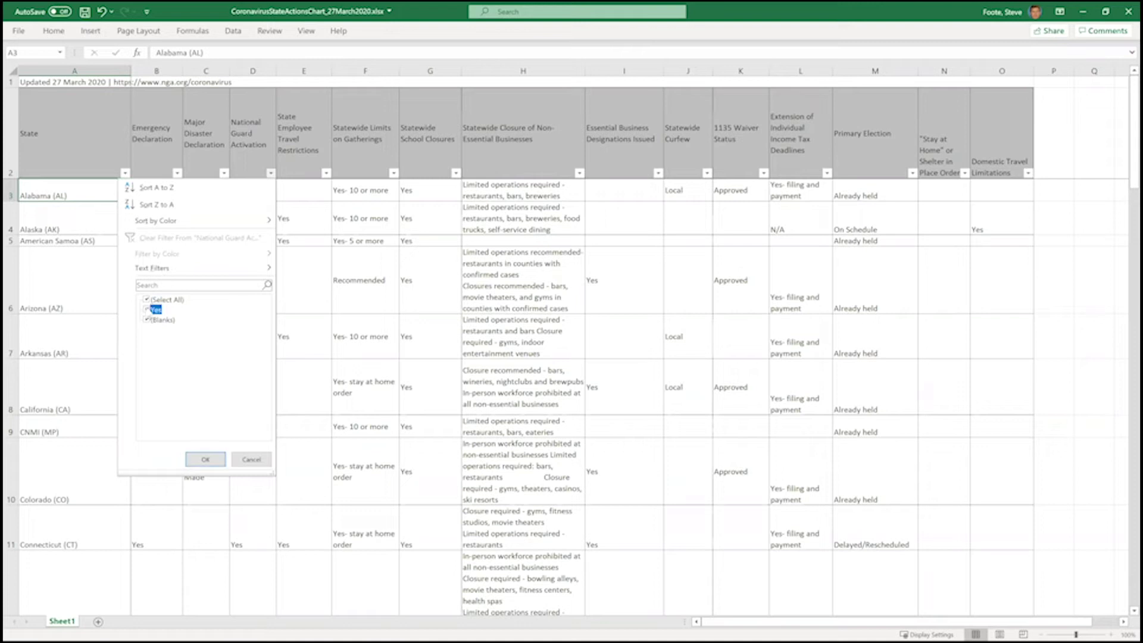
pyautogui.click(206, 459)
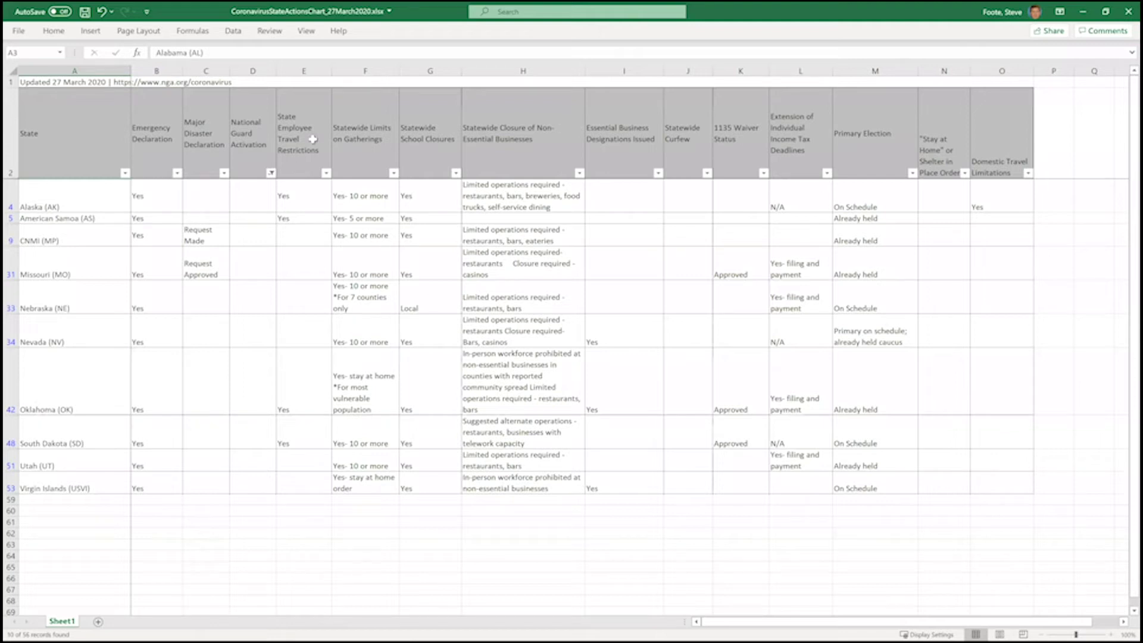
pyautogui.click(270, 173)
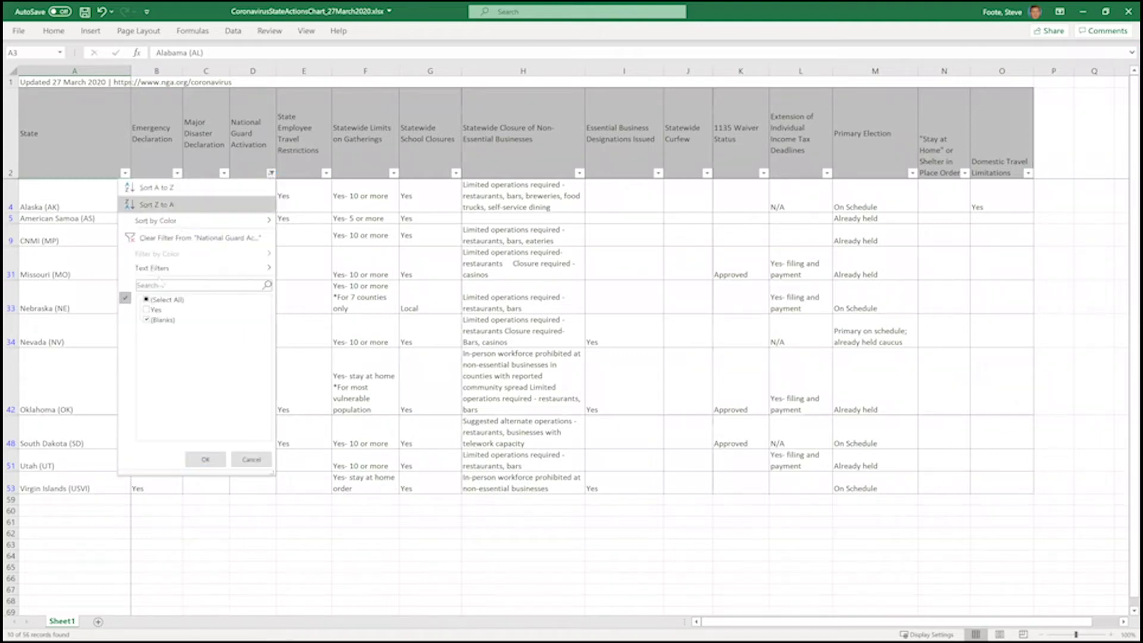
pyautogui.click(155, 309)
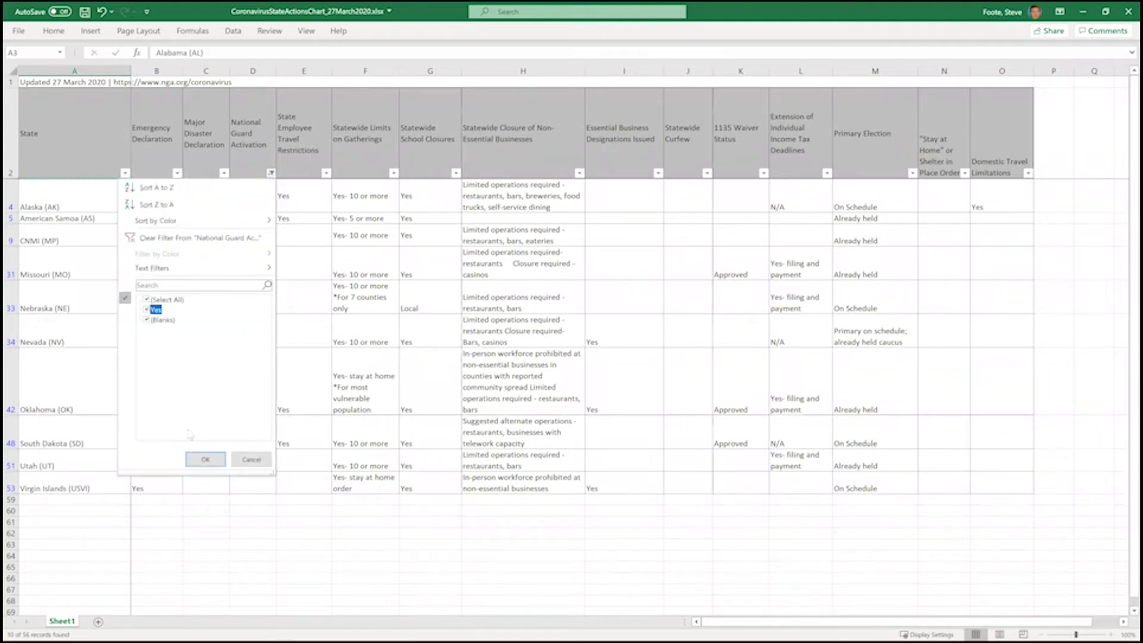
pyautogui.click(206, 459)
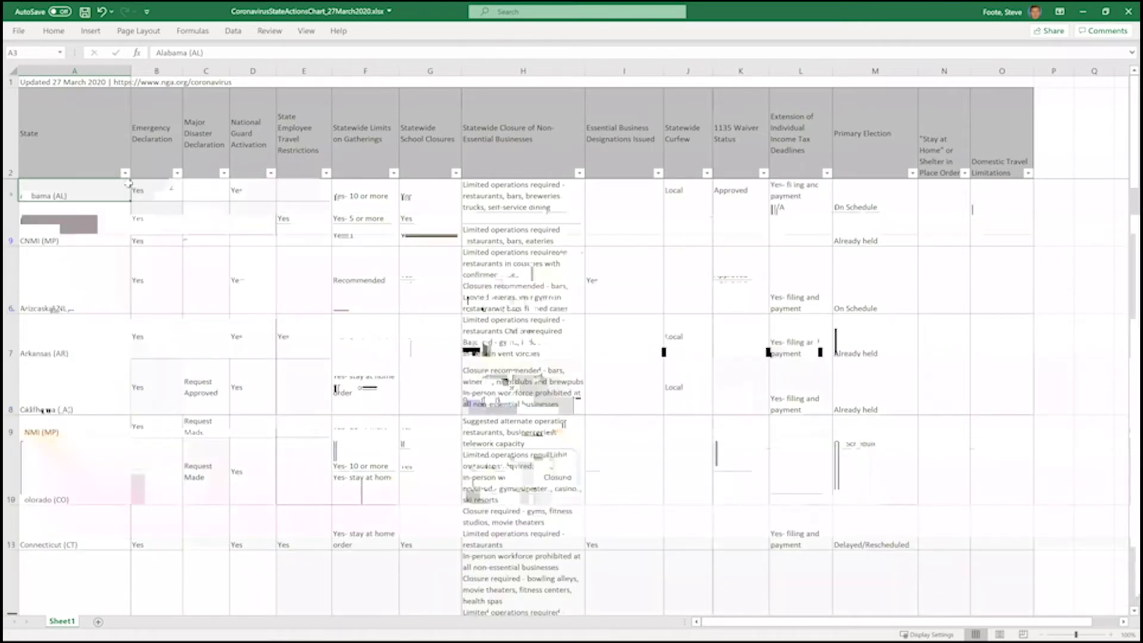
pyautogui.click(125, 174)
pyautogui.click(91, 459)
pyautogui.click(125, 173)
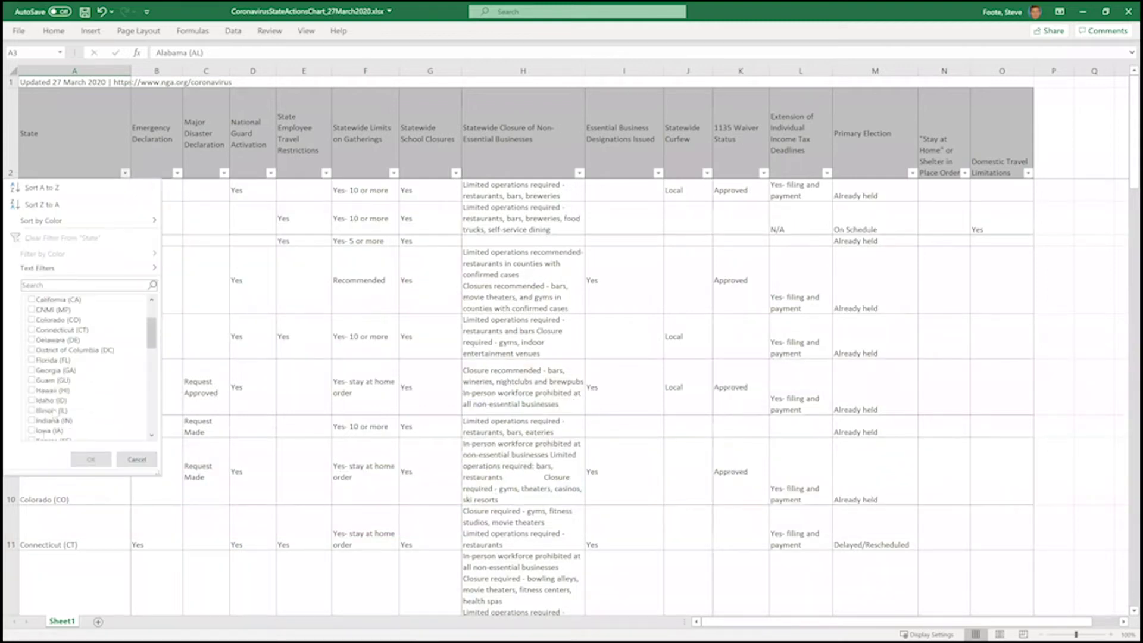
pyautogui.scroll(-1, 66, 387)
pyautogui.click(48, 431)
pyautogui.click(90, 458)
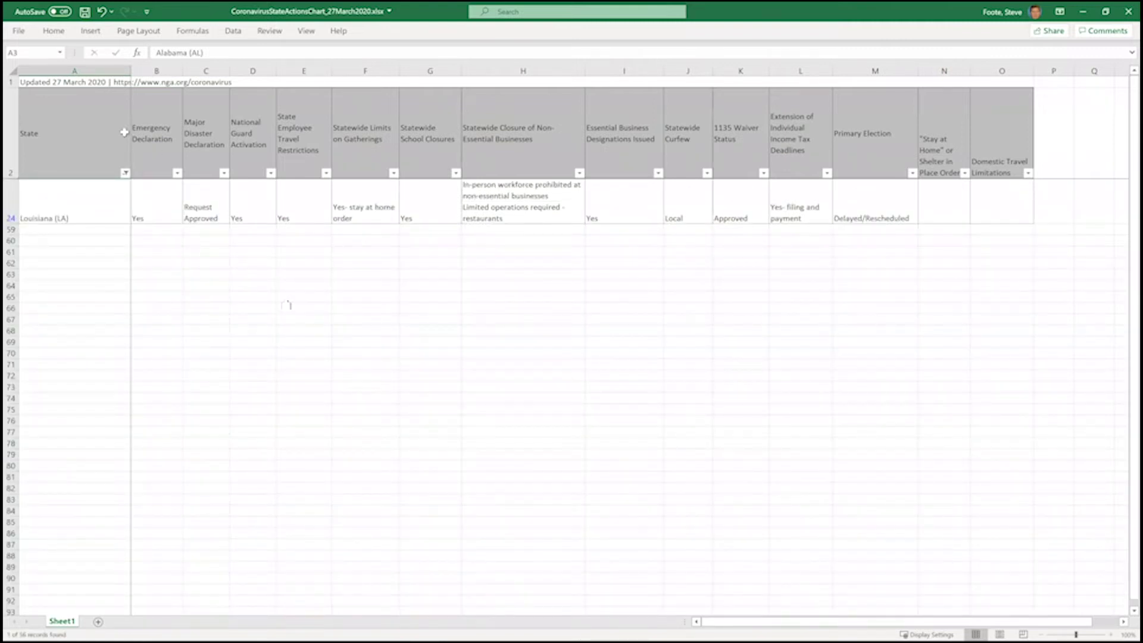
pyautogui.click(125, 173)
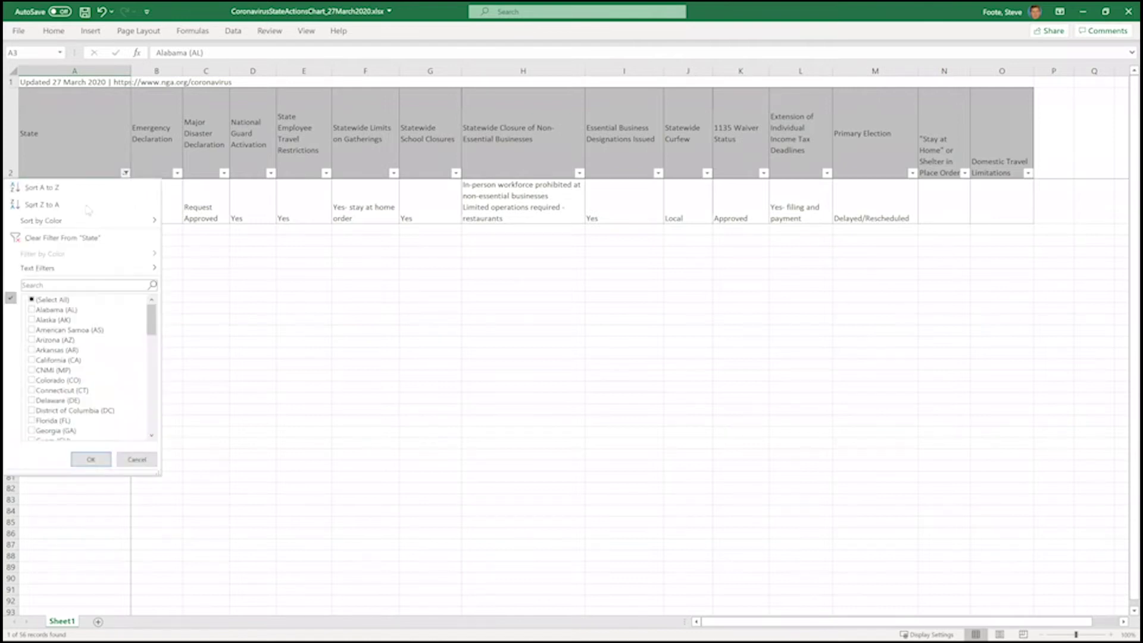
pyautogui.click(90, 460)
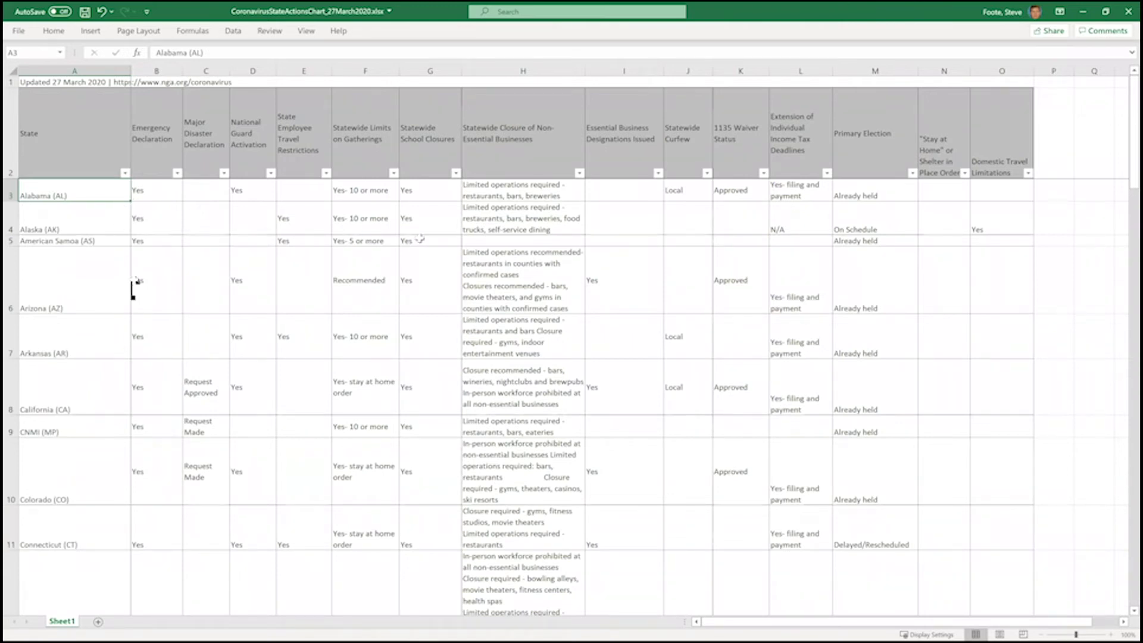
pyautogui.scroll(-2, 423, 316)
pyautogui.scroll(-4, 423, 315)
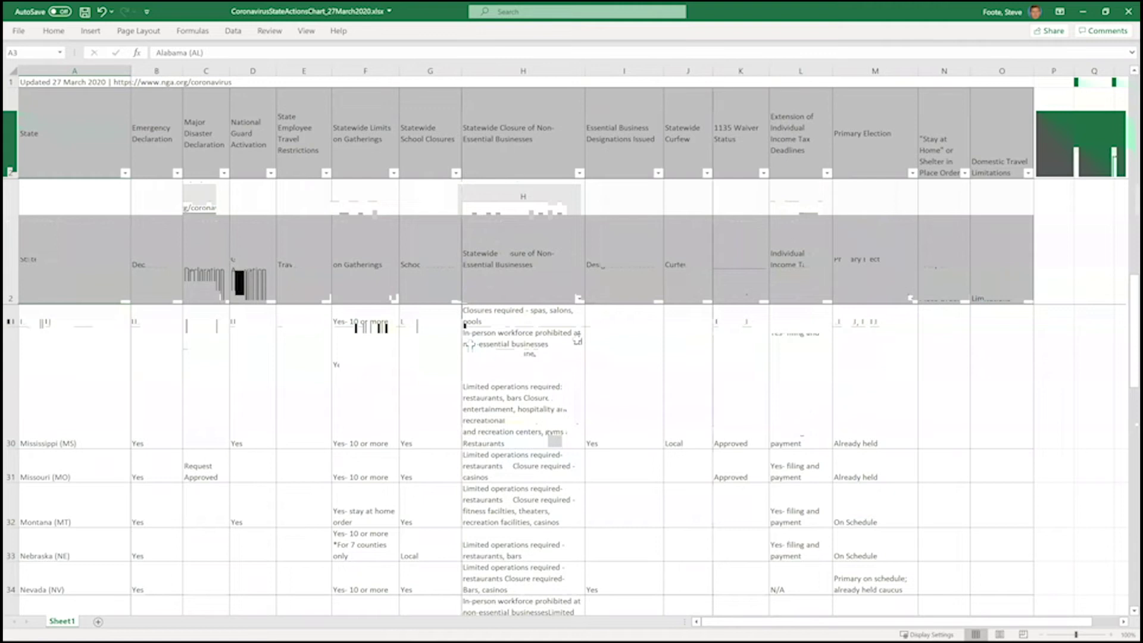
pyautogui.scroll(9, 576, 336)
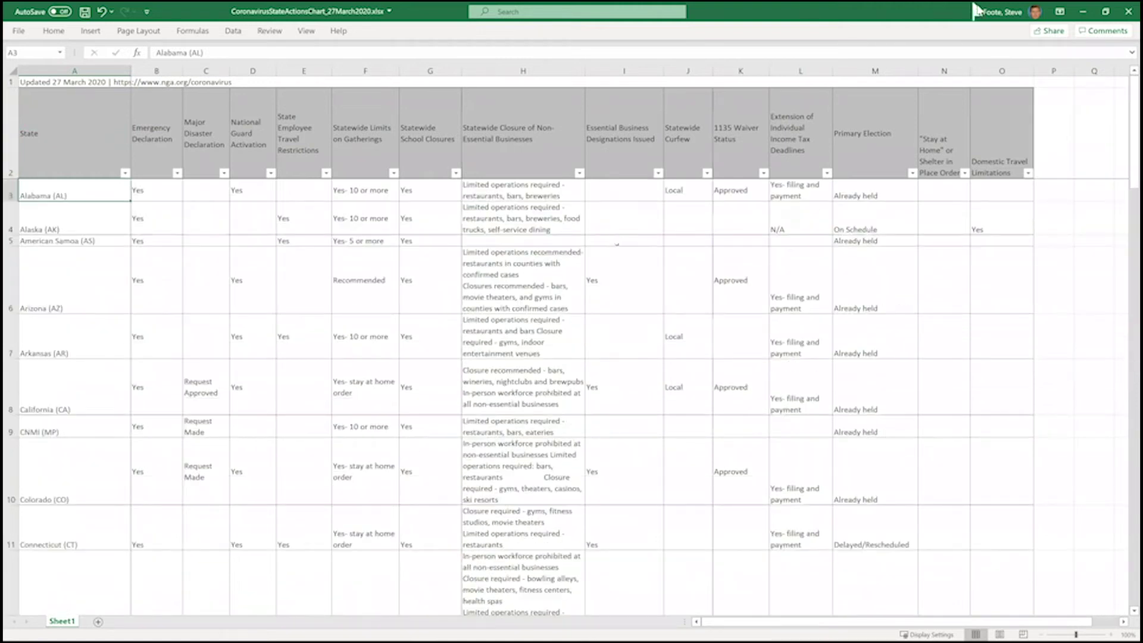
# Return Excel to its tile and maximize the Sentimedir news search window.
pyautogui.click(1102, 12)
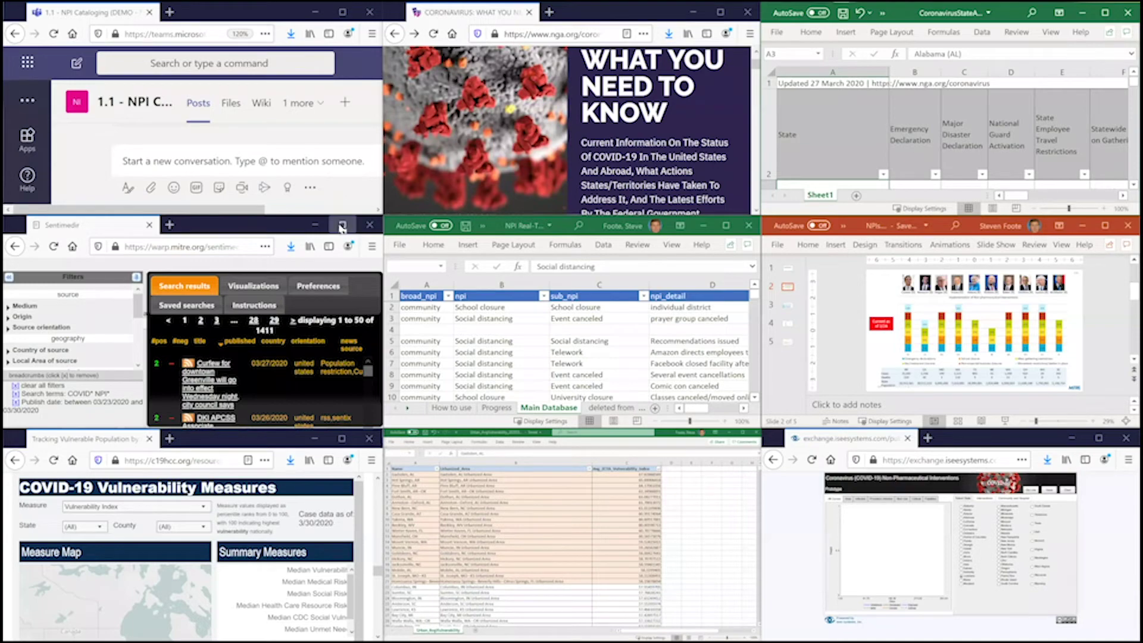
pyautogui.click(342, 226)
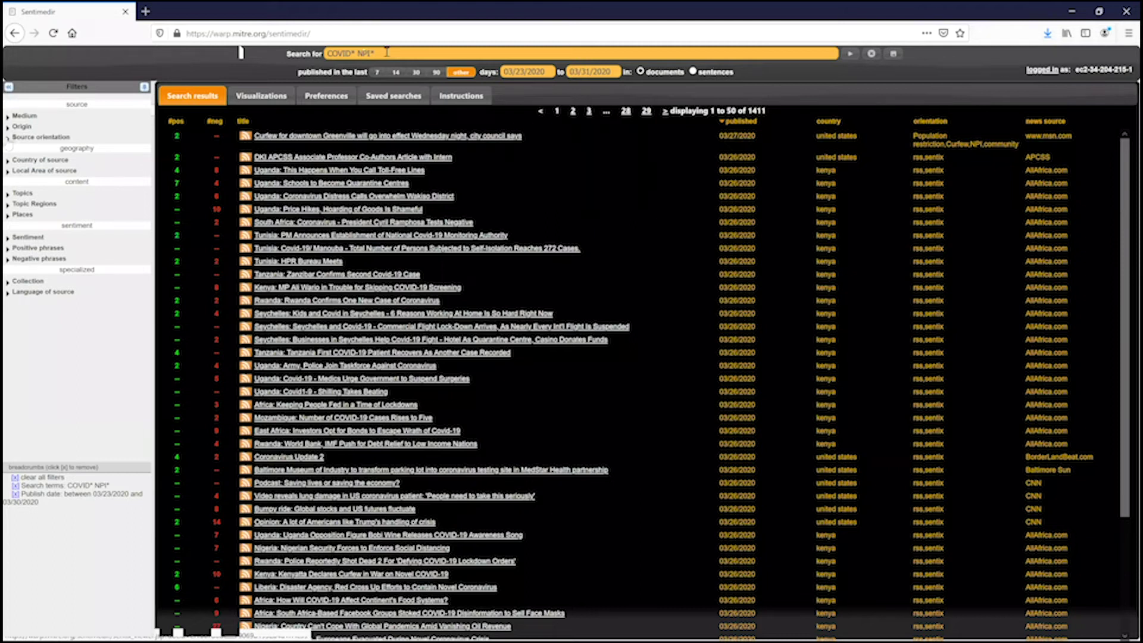
# Expand the Country of source filter, toggling the Source orientation and Origin sections.
pyautogui.click(8, 139)
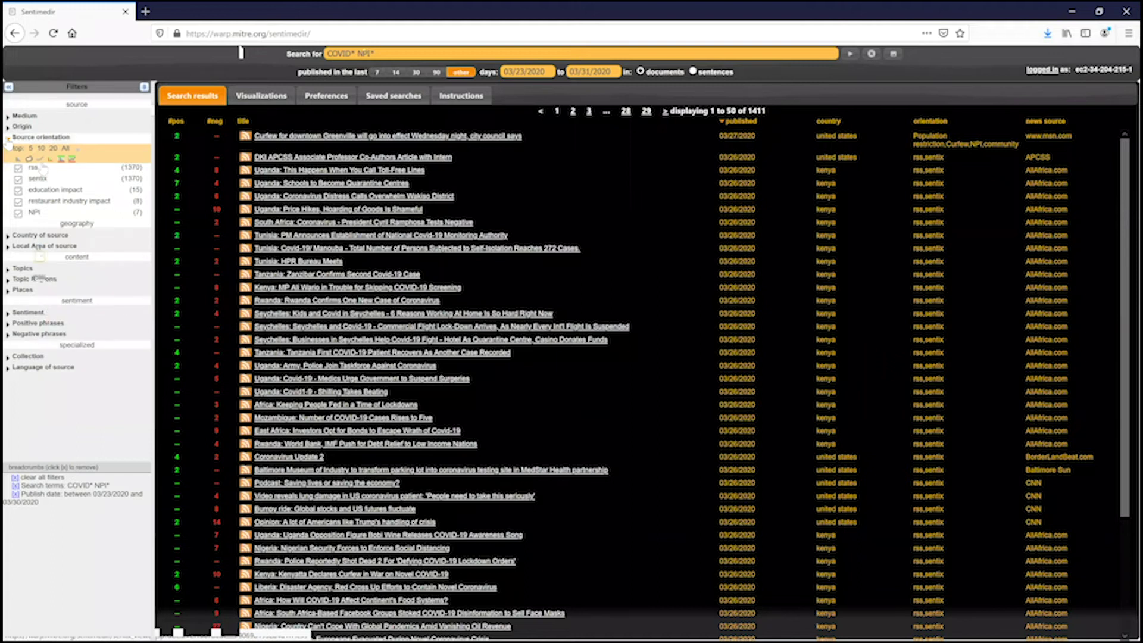
pyautogui.click(36, 236)
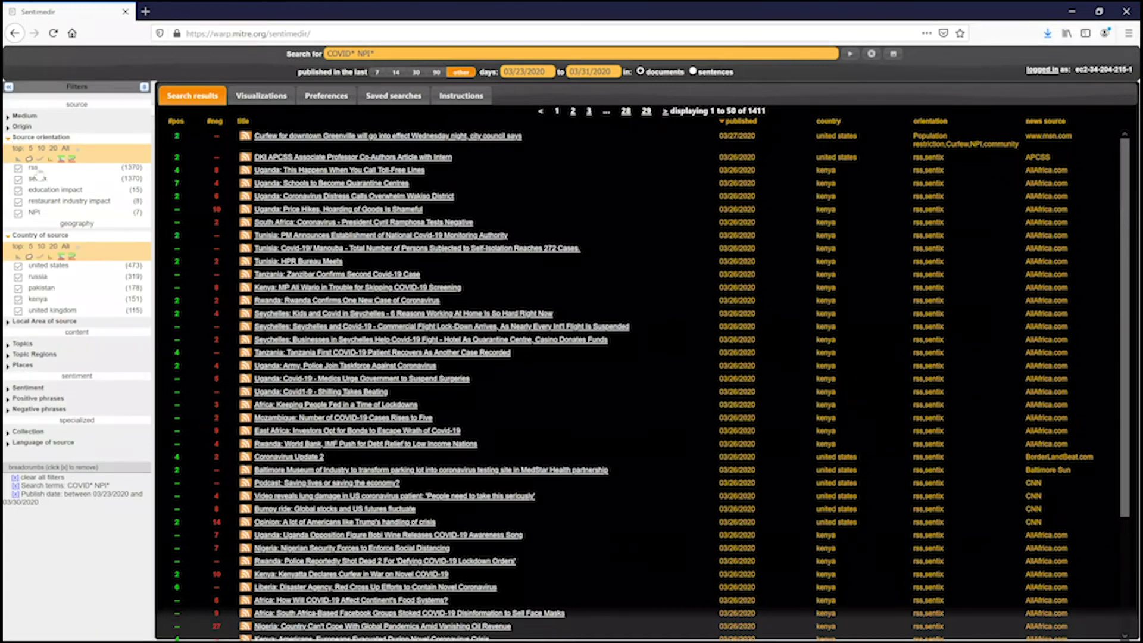
pyautogui.click(10, 137)
pyautogui.click(9, 126)
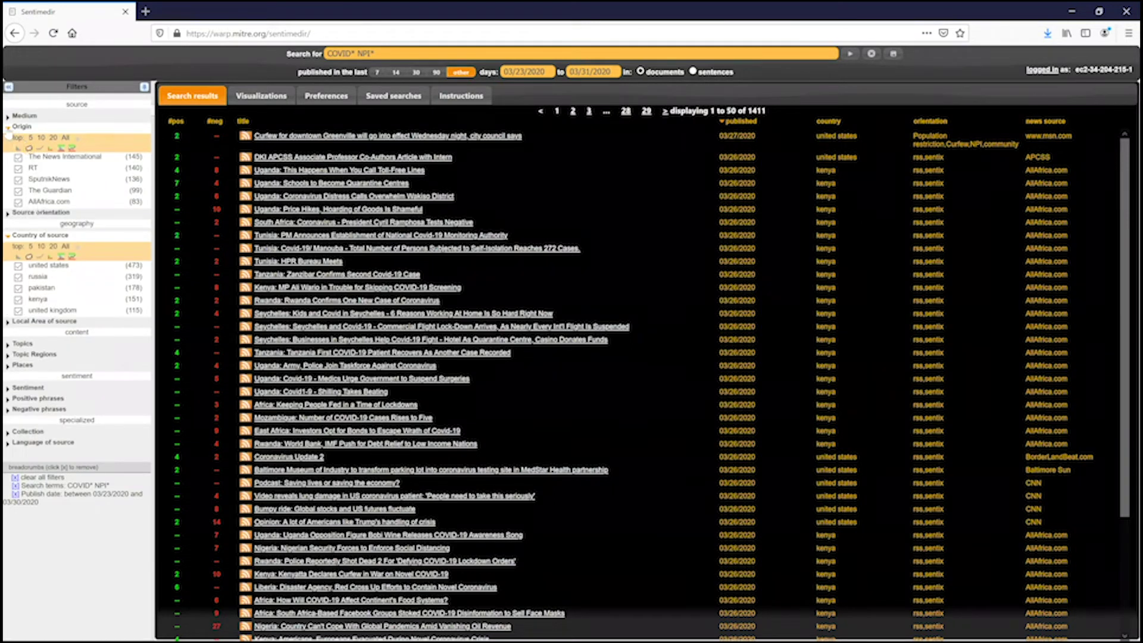
pyautogui.click(9, 127)
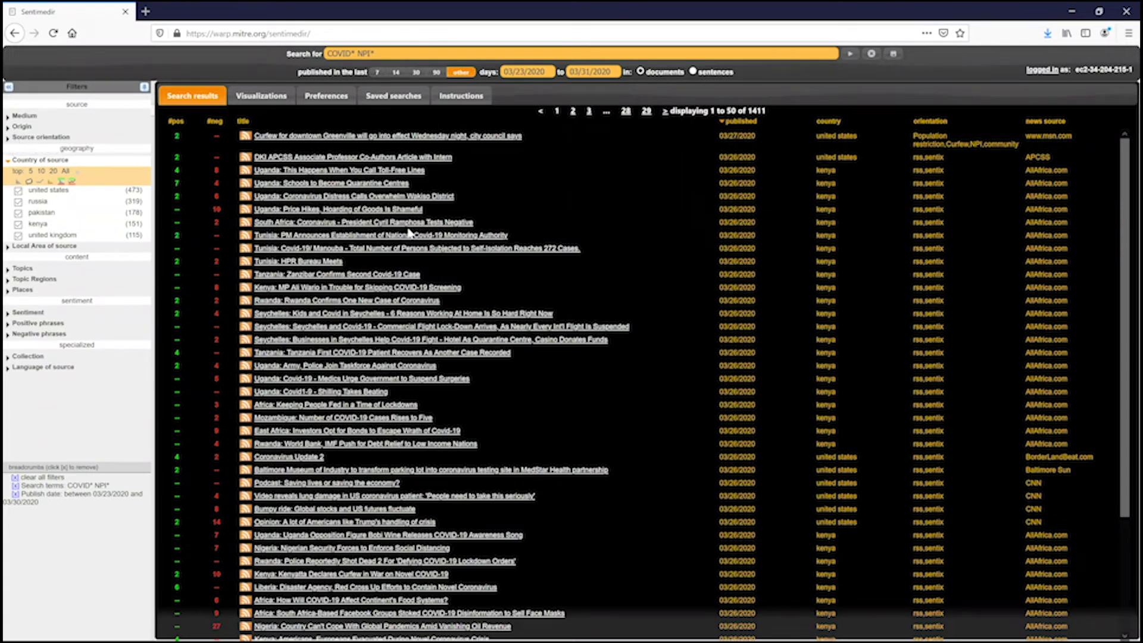
# Select the COVID* and NPI* terms in the Search for query.
pyautogui.moveTo(355, 53); pyautogui.dragTo(324, 56)
pyautogui.click(325, 56)
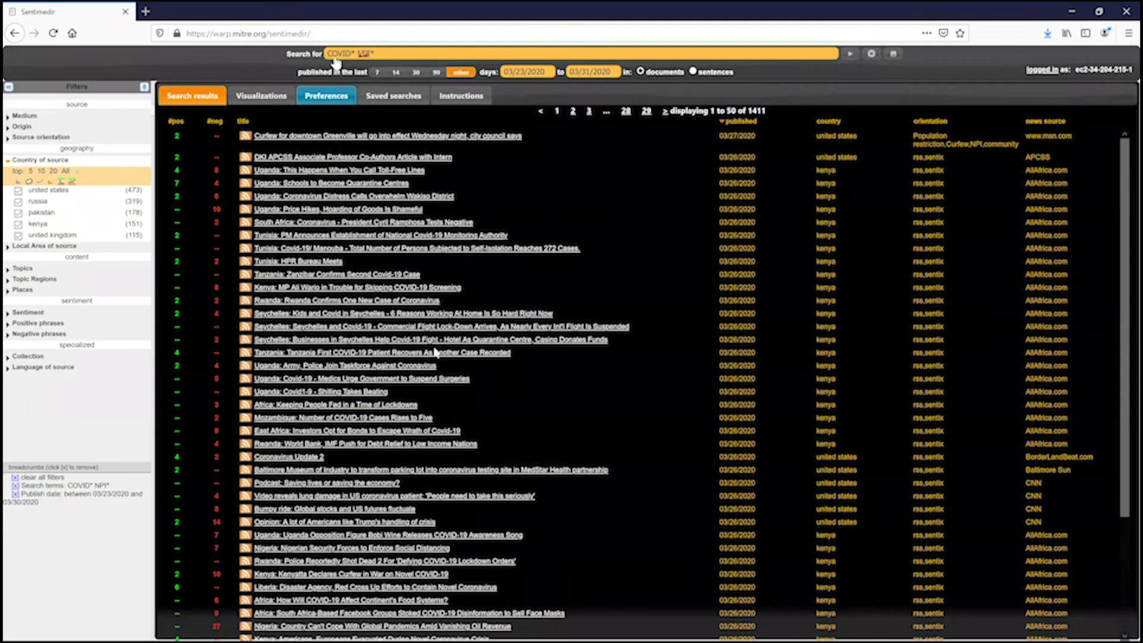
pyautogui.hotkey('ctrl', 'shift', 'Left')
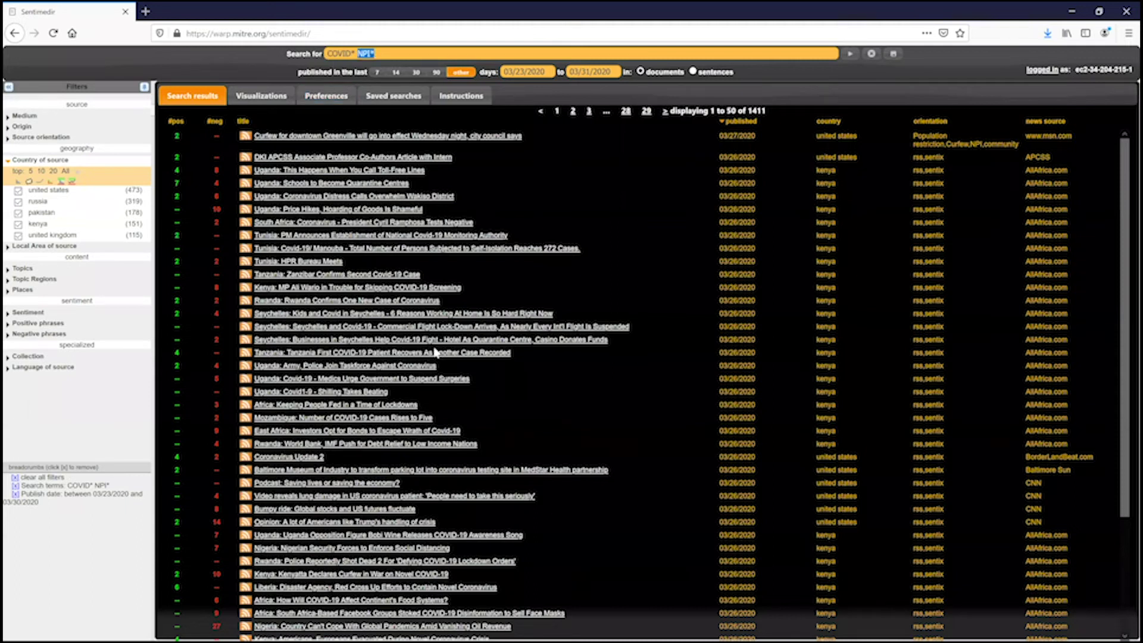
# Restore Sentimedir and highlight the Mass gathering restriction entry in row 11 of Main Database.
pyautogui.click(1097, 13)
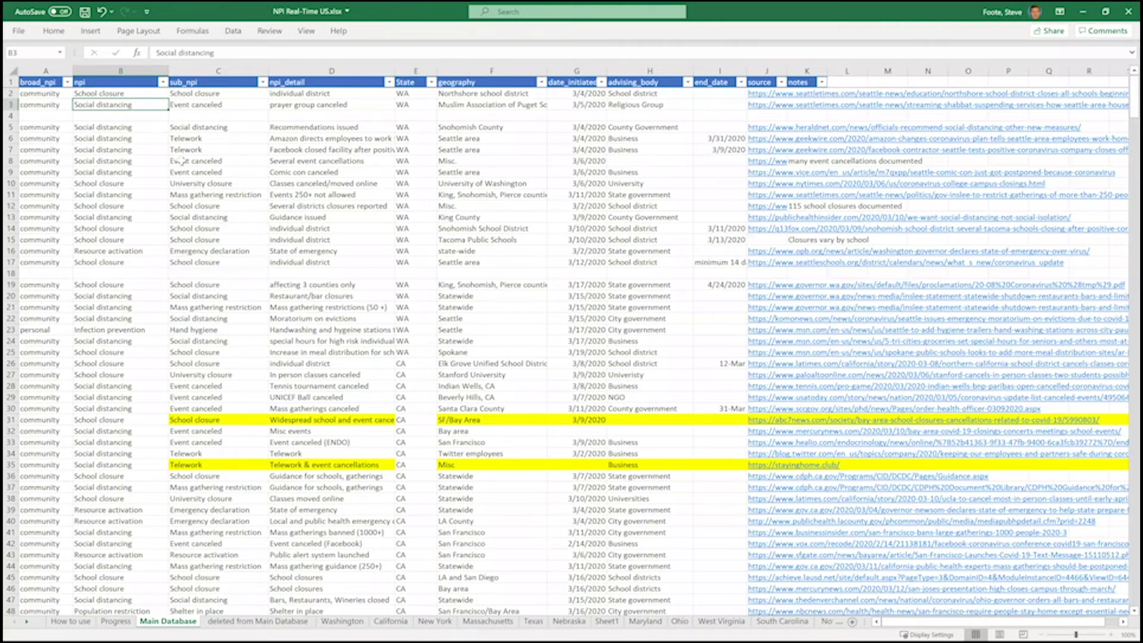
pyautogui.click(185, 195)
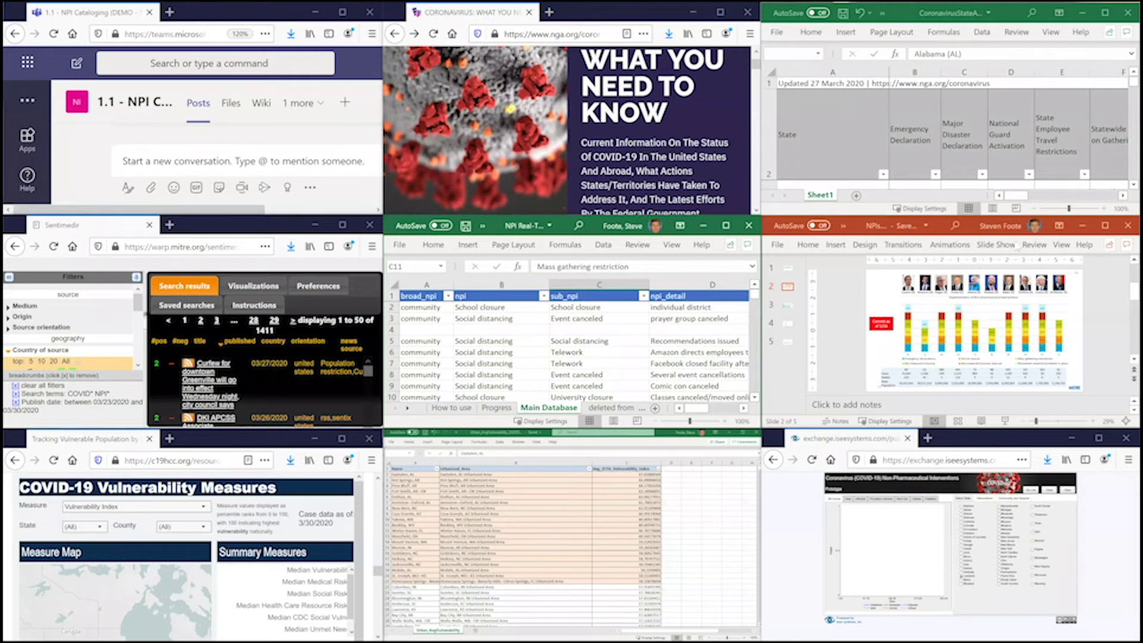
pyautogui.click(342, 12)
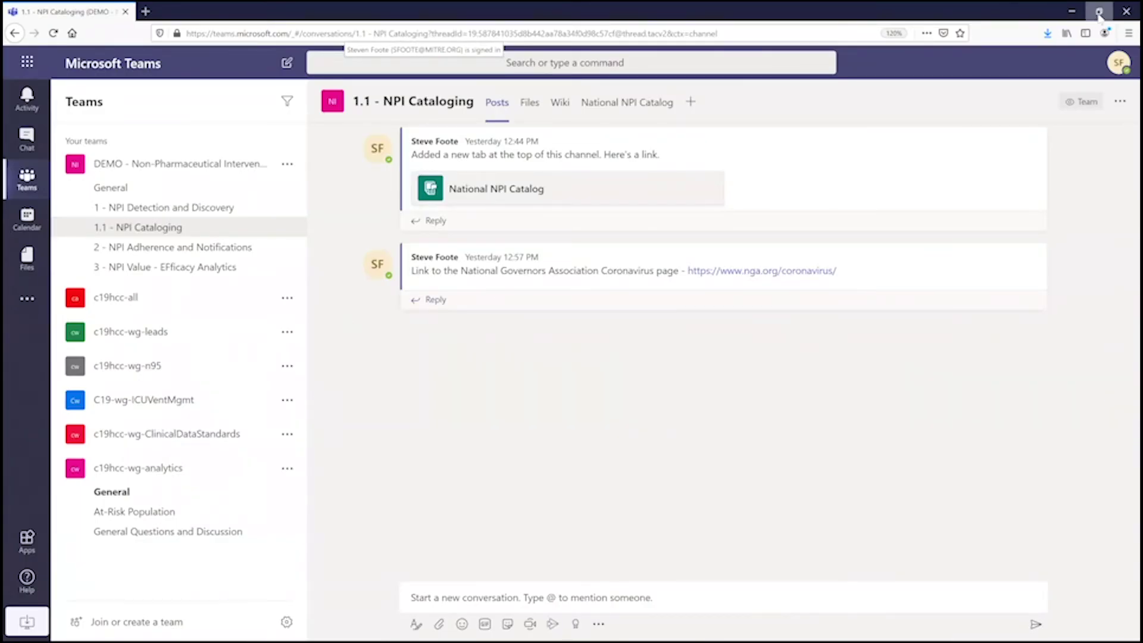
pyautogui.click(1098, 12)
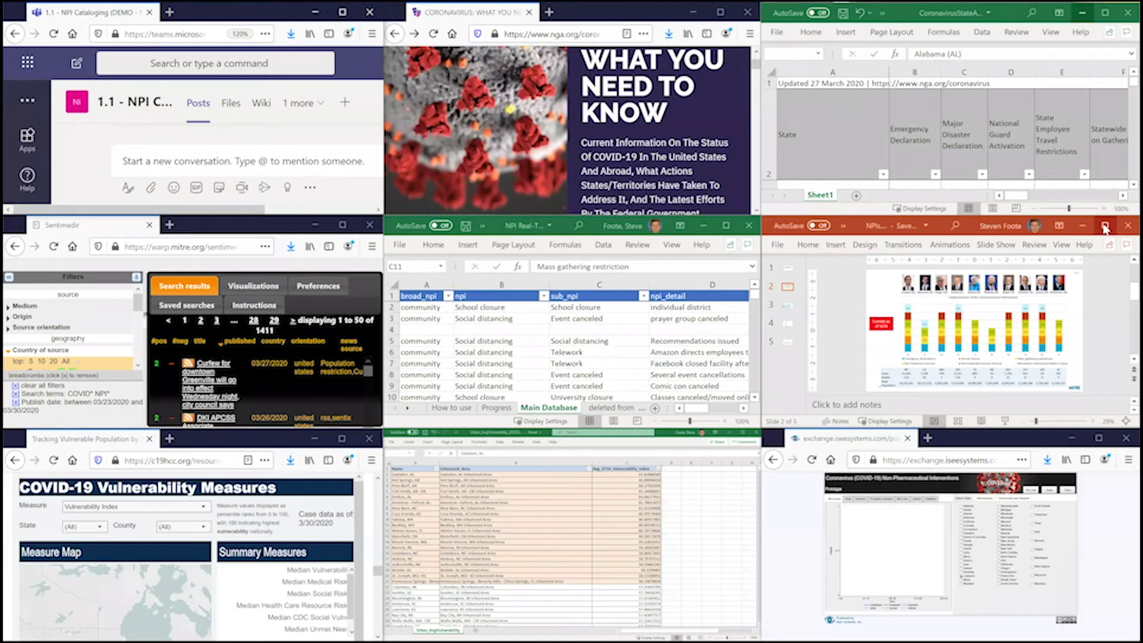
pyautogui.click(1104, 228)
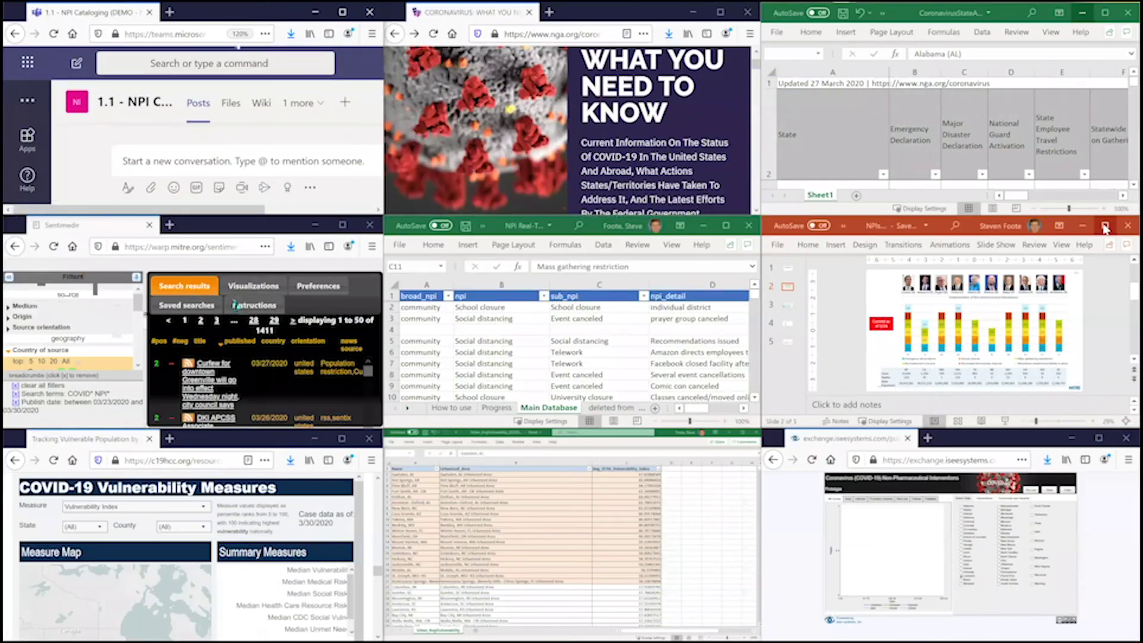
pyautogui.click(1103, 228)
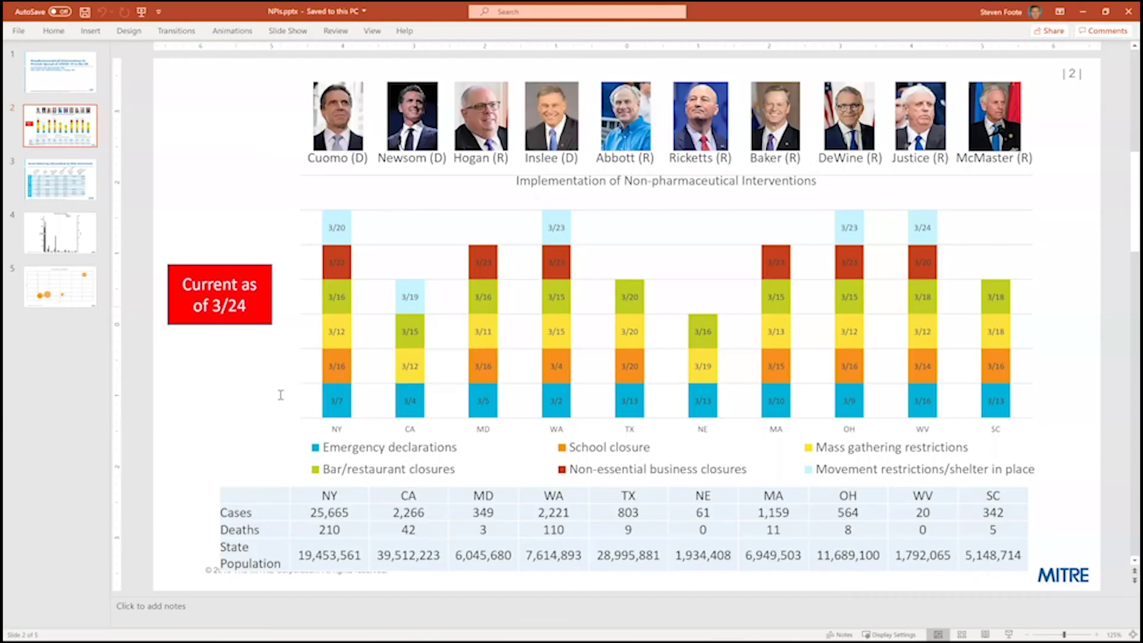
pyautogui.click(1104, 13)
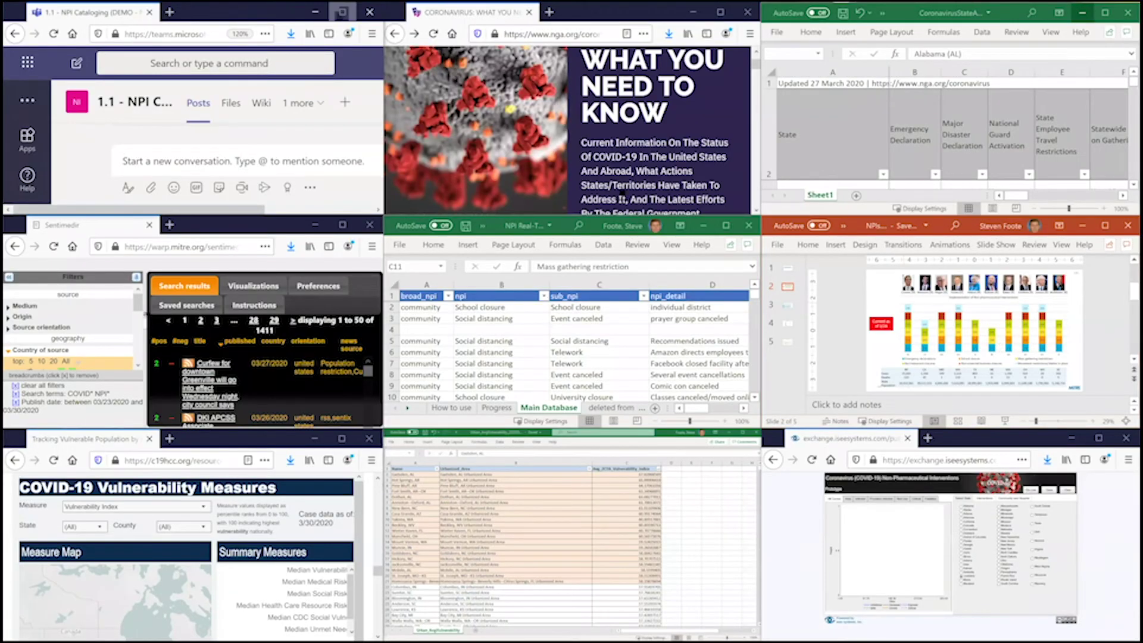
# Maximize Teams, view Files in the NPI Detection and NPI Cataloging channels, then restore it.
pyautogui.click(342, 12)
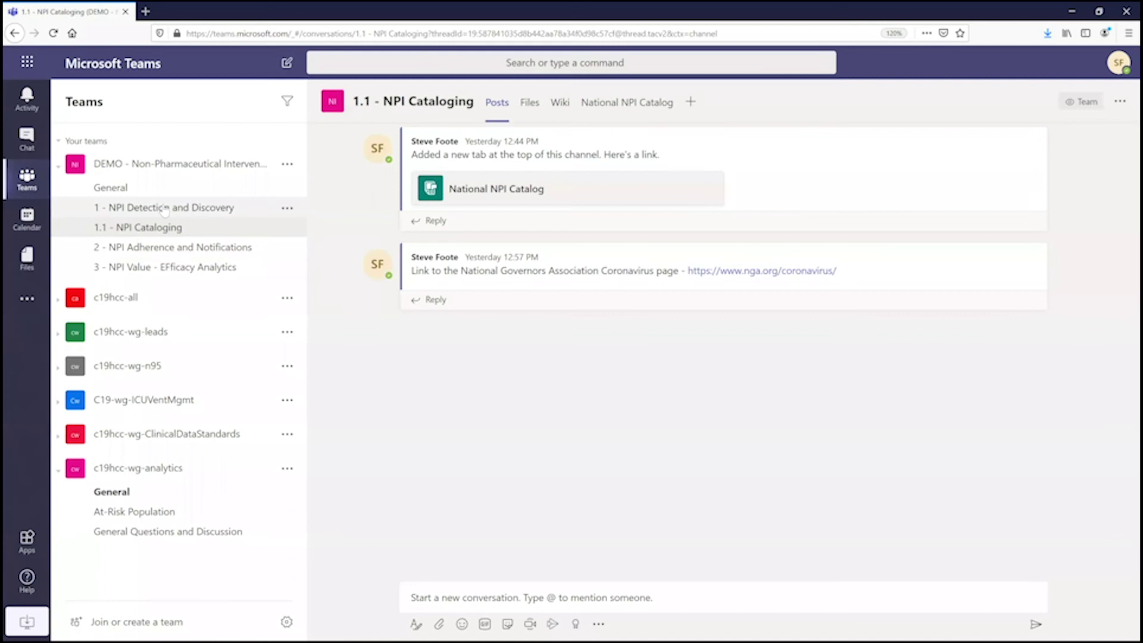
pyautogui.click(165, 208)
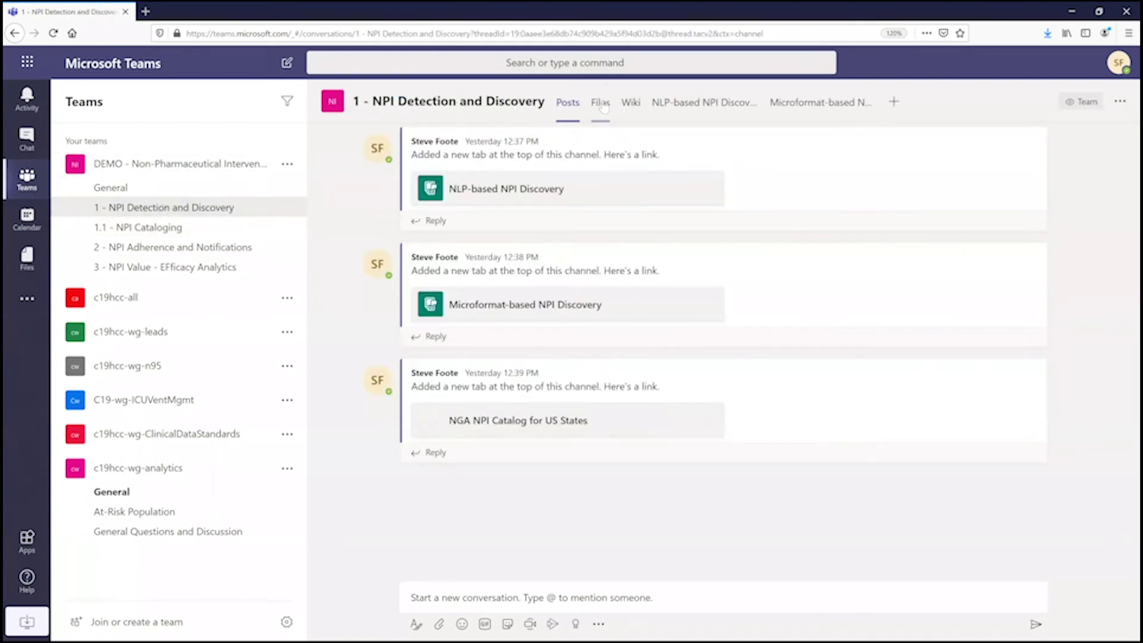
pyautogui.click(600, 103)
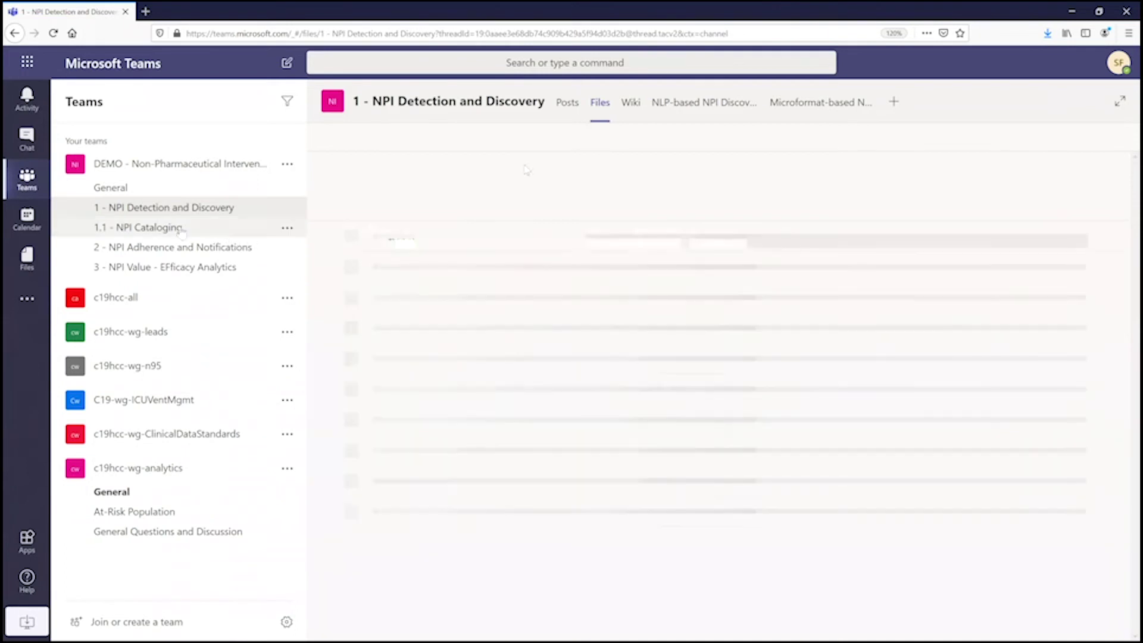
pyautogui.click(156, 228)
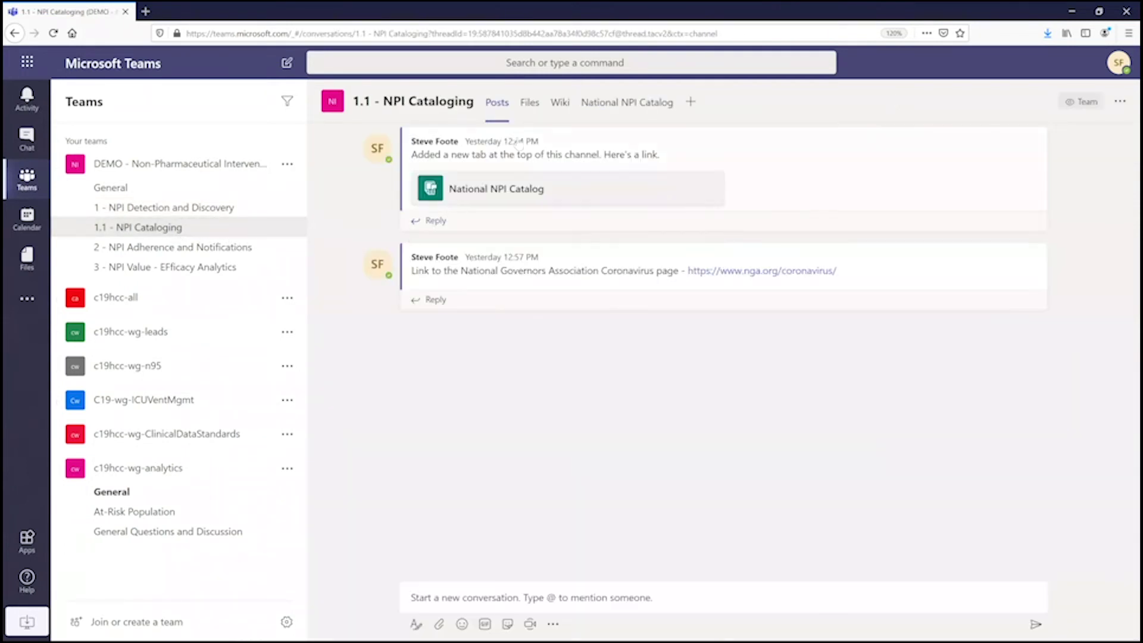
pyautogui.click(529, 102)
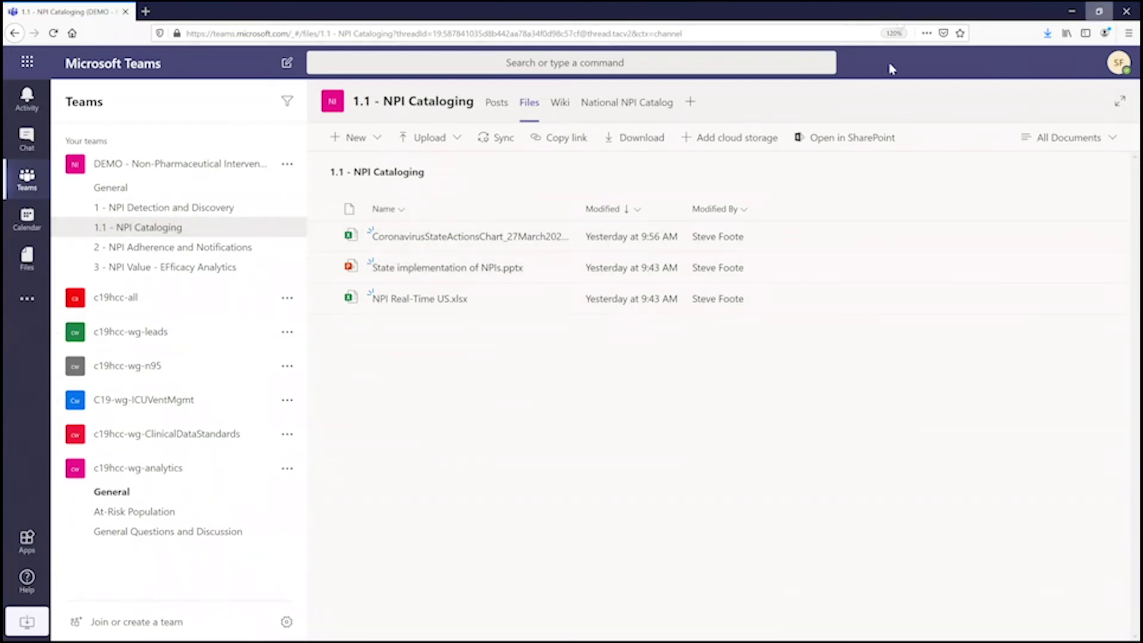
pyautogui.click(1097, 12)
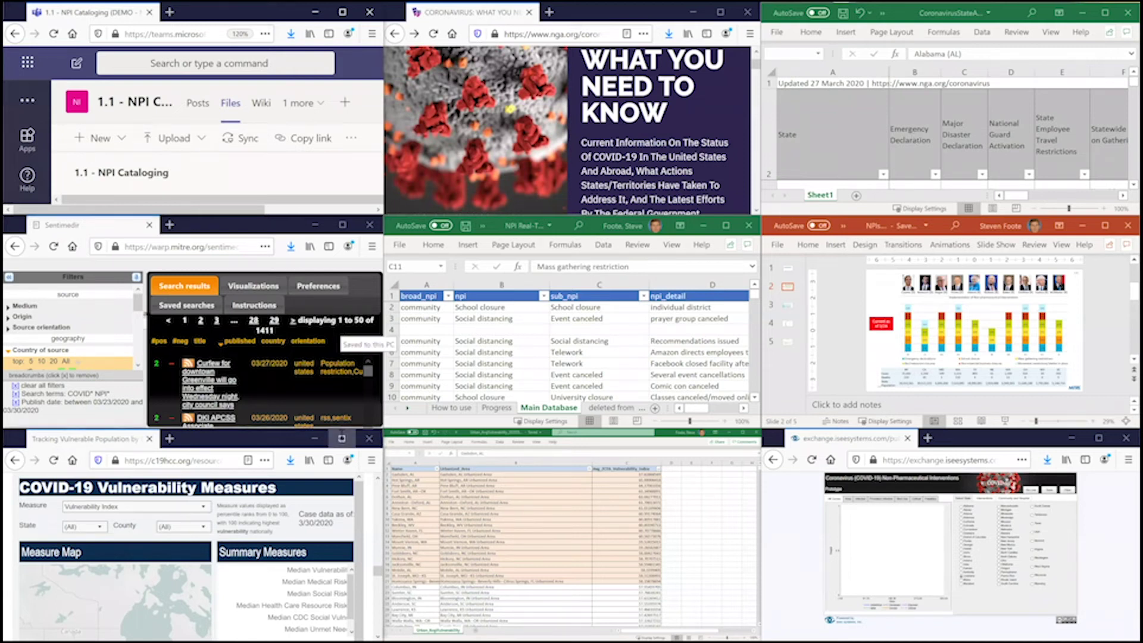
# Maximize the c19hcc.org vulnerable-population page and scroll through its content.
pyautogui.click(341, 438)
pyautogui.scroll(-5, 965, 271)
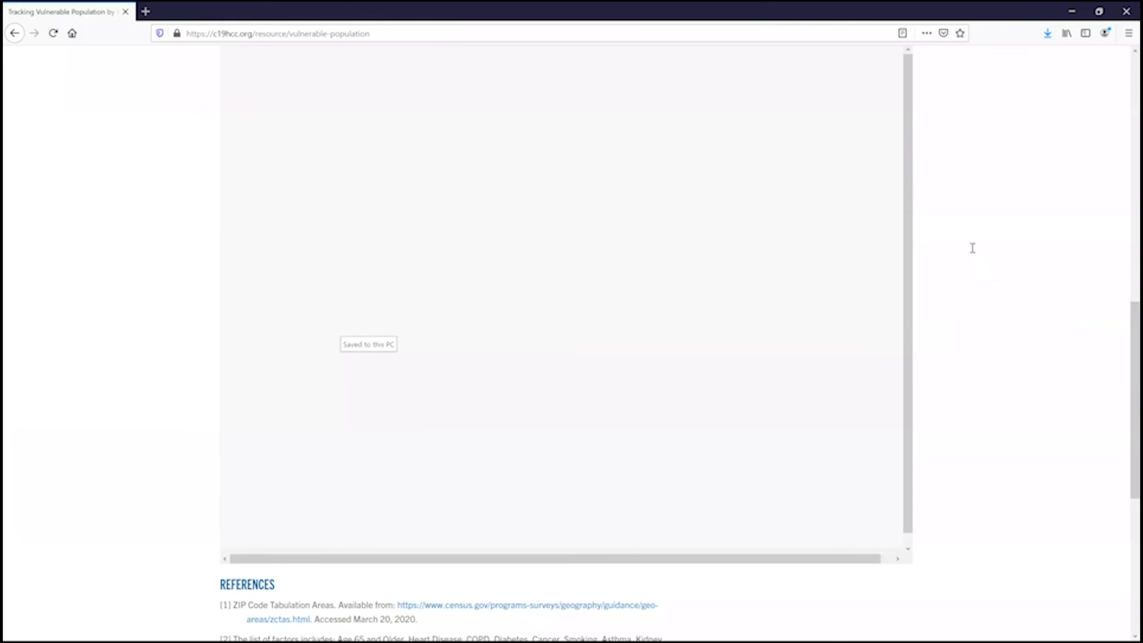
pyautogui.scroll(1, 971, 247)
pyautogui.scroll(3, 972, 248)
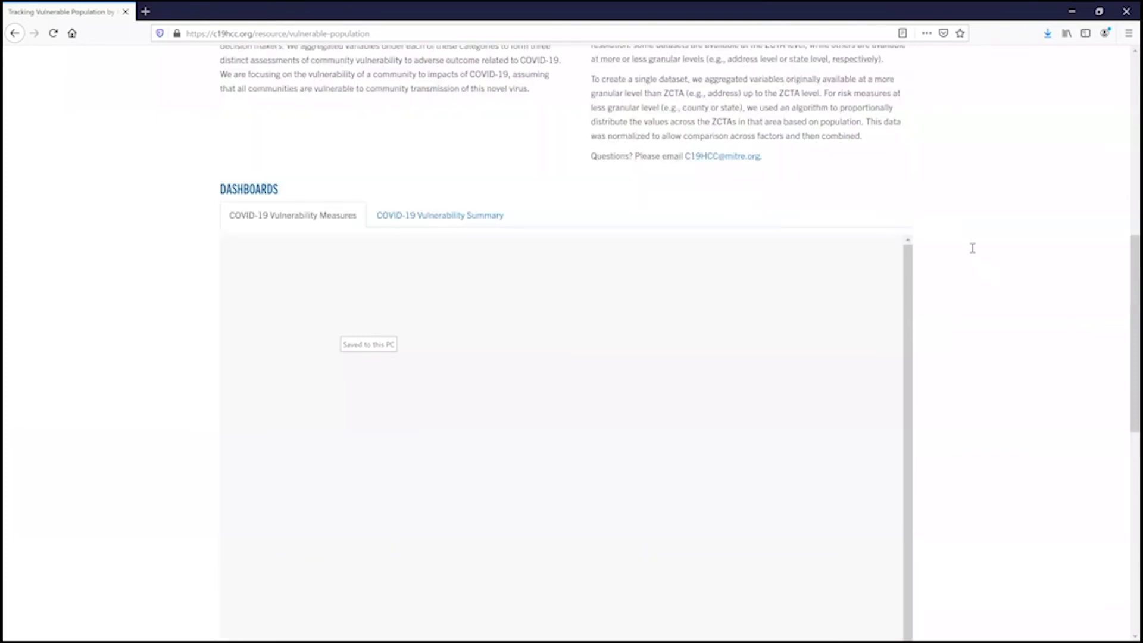
pyautogui.scroll(8, 971, 248)
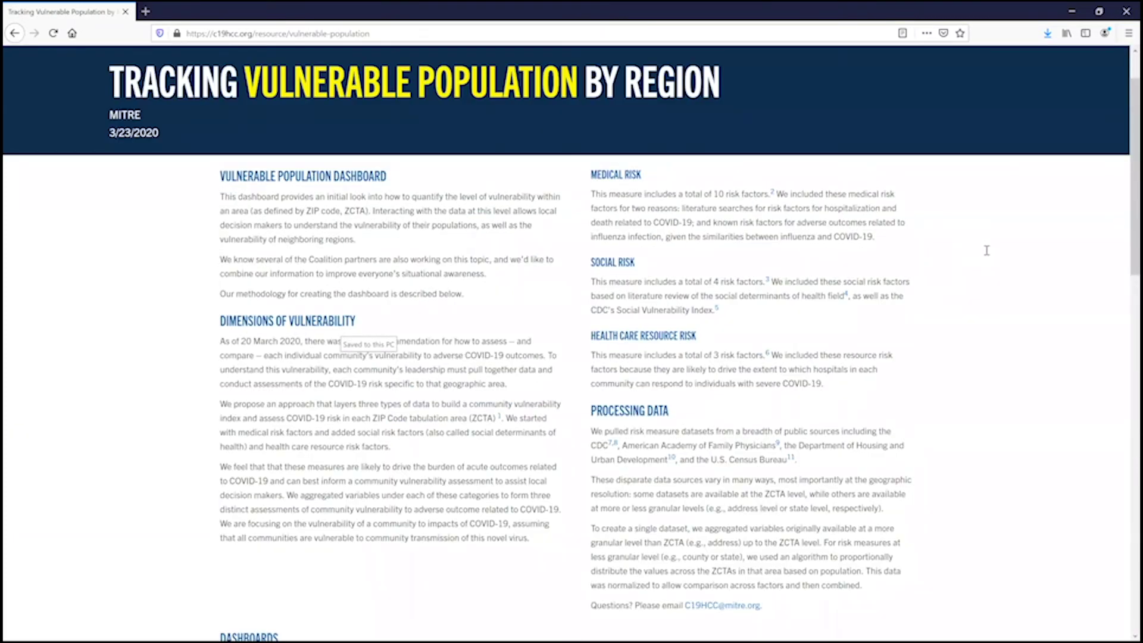
pyautogui.scroll(-1, 987, 250)
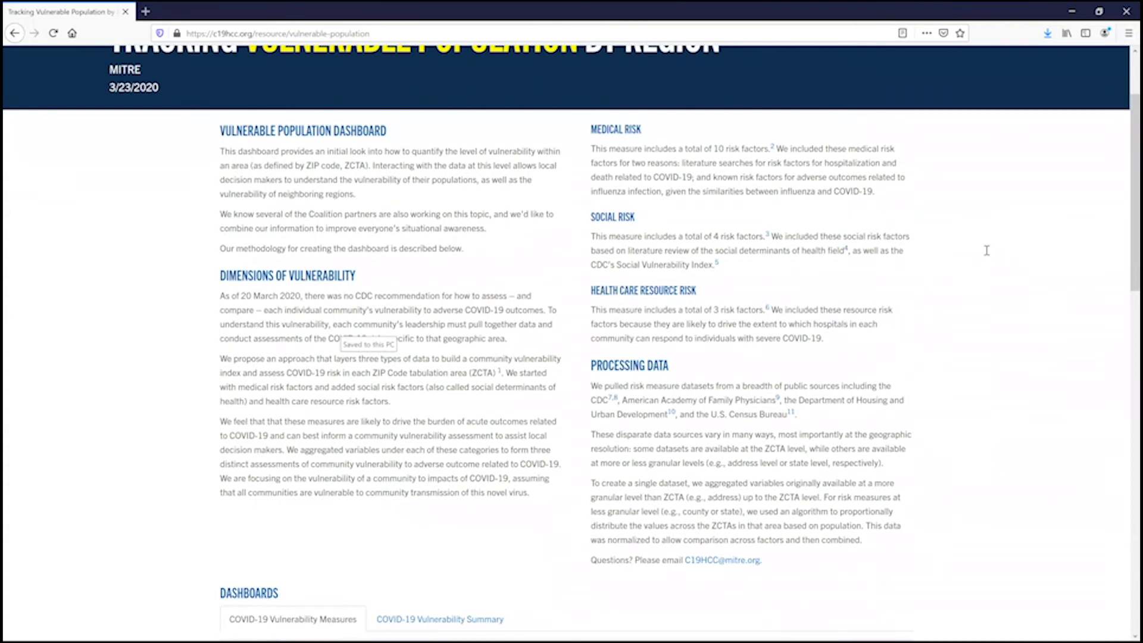
pyautogui.scroll(-3, 986, 250)
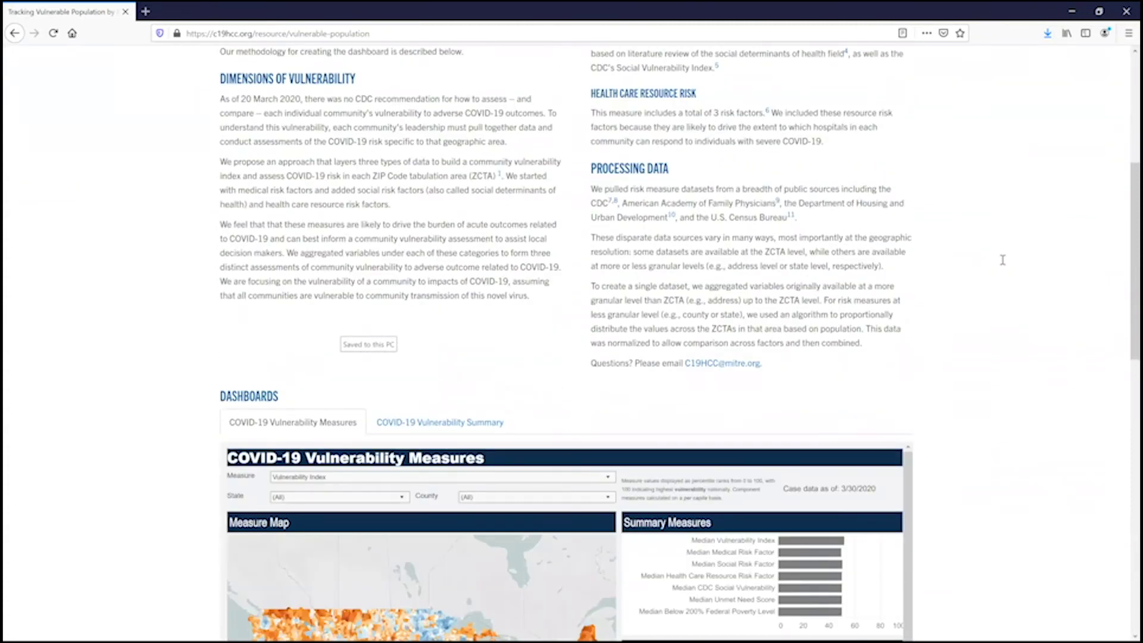
pyautogui.scroll(-1, 1002, 260)
pyautogui.scroll(-4, 1003, 260)
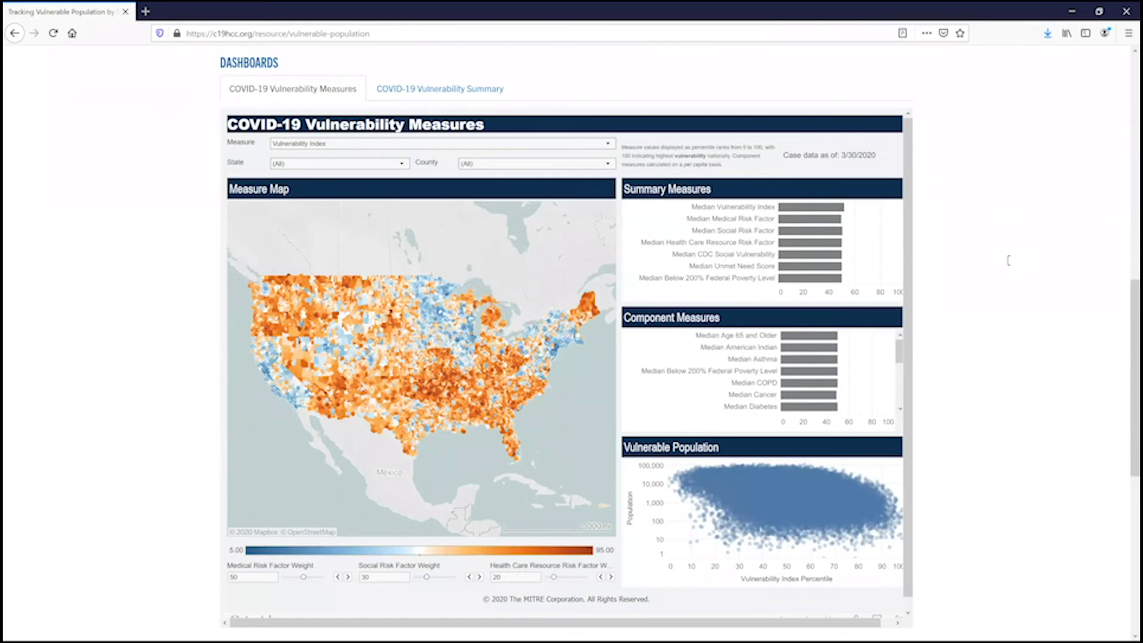
pyautogui.scroll(3, 1008, 260)
pyautogui.scroll(4, 1008, 260)
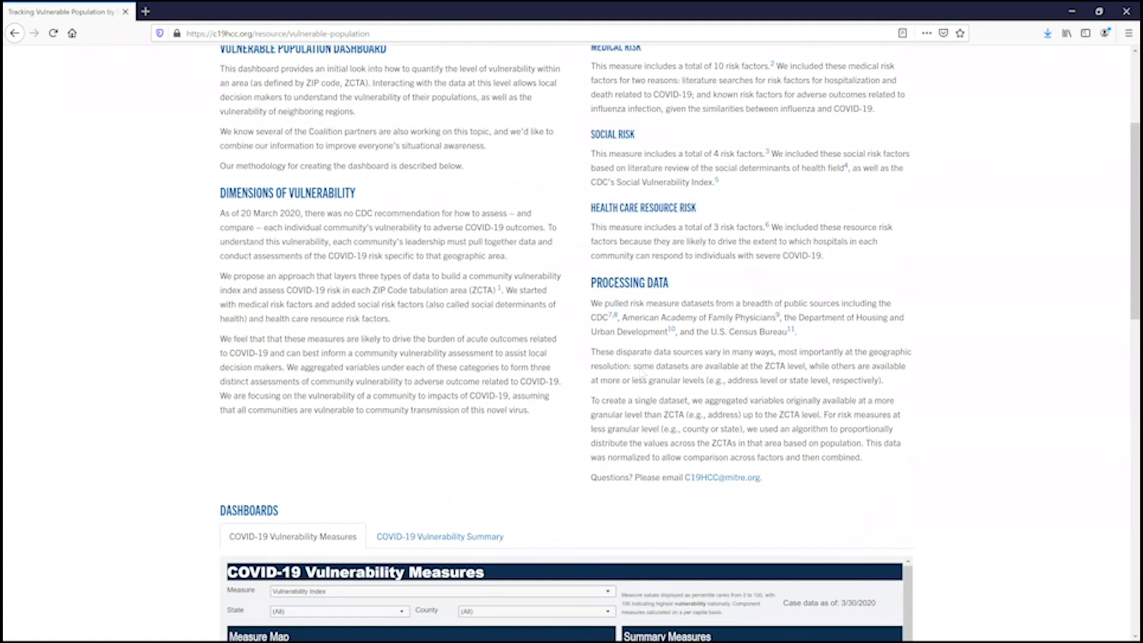
# Highlight the data-sources sentence and scroll down to the COVID-19 Vulnerability Measures dashboard.
pyautogui.moveTo(597, 304); pyautogui.dragTo(804, 327)
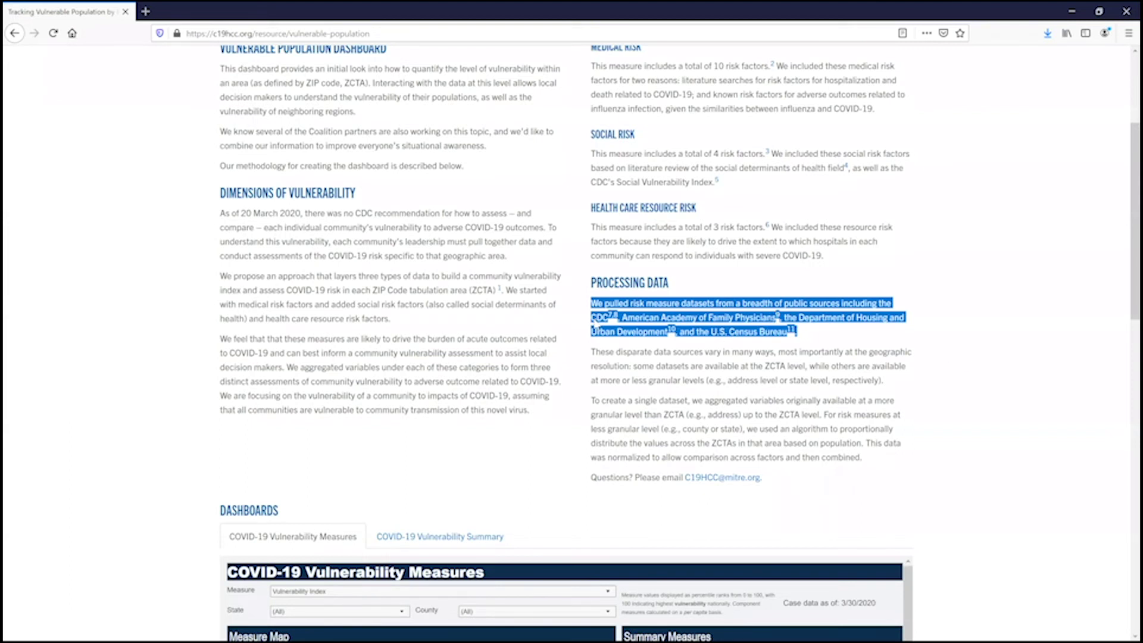
pyautogui.scroll(-4, 968, 363)
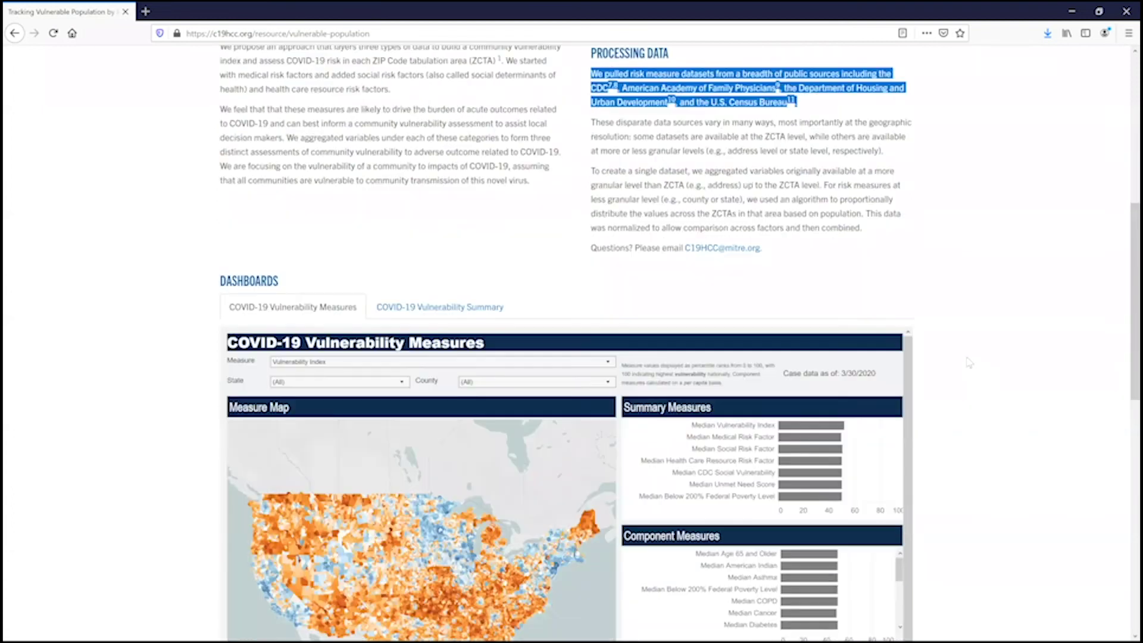
pyautogui.scroll(-5, 968, 363)
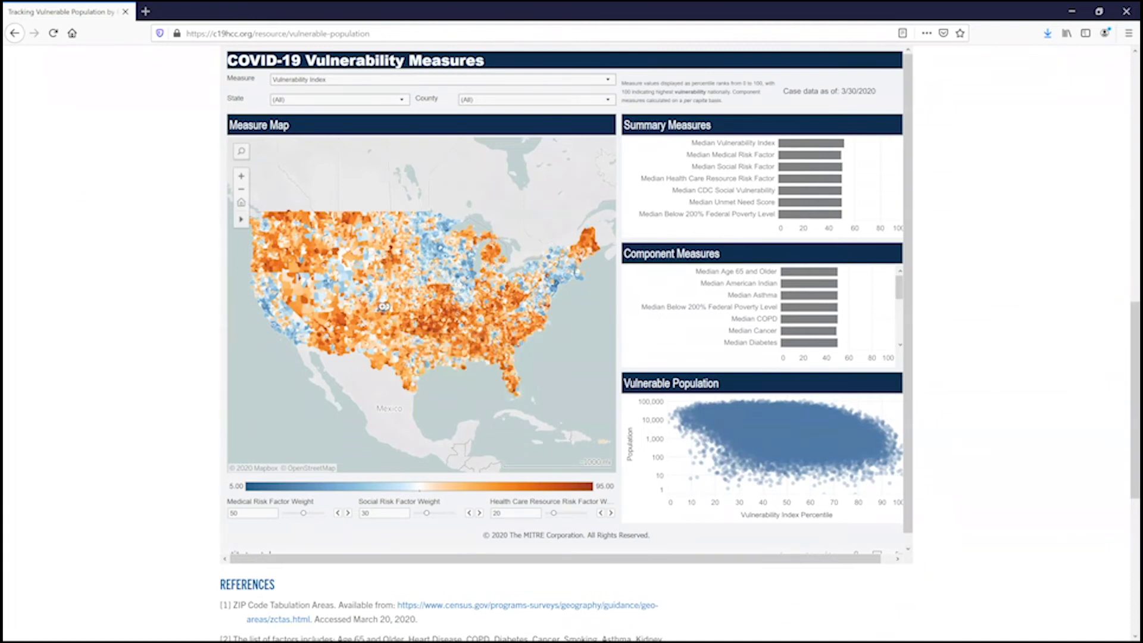
pyautogui.moveTo(383, 306)
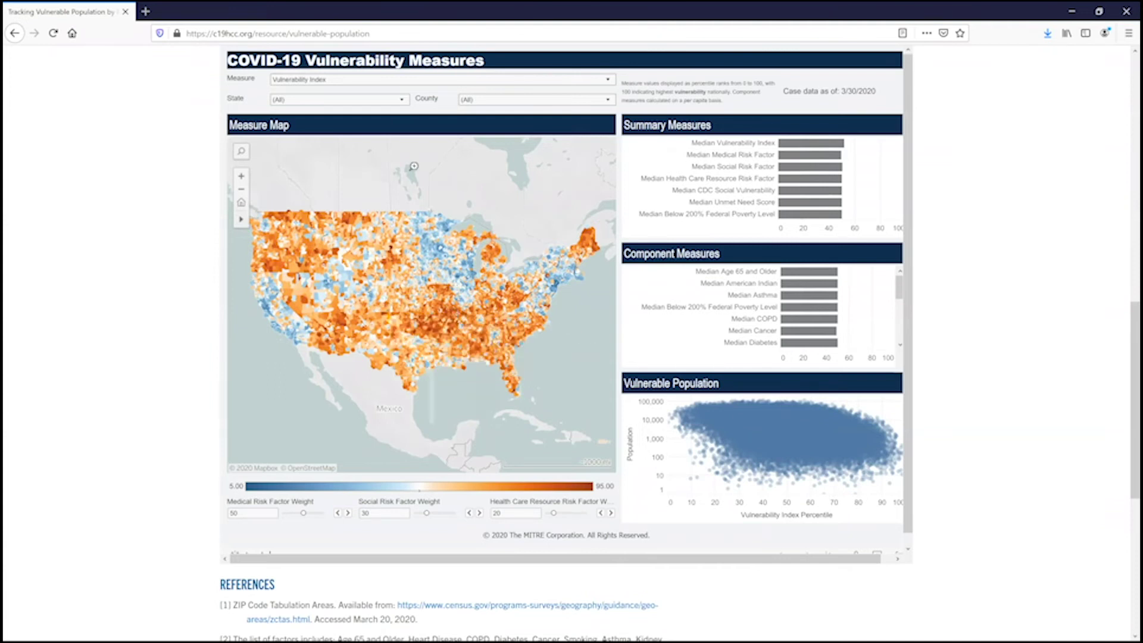
# Choose Louisiana in the State dropdown and zoom the vulnerability measure map in on Louisiana.
pyautogui.click(401, 100)
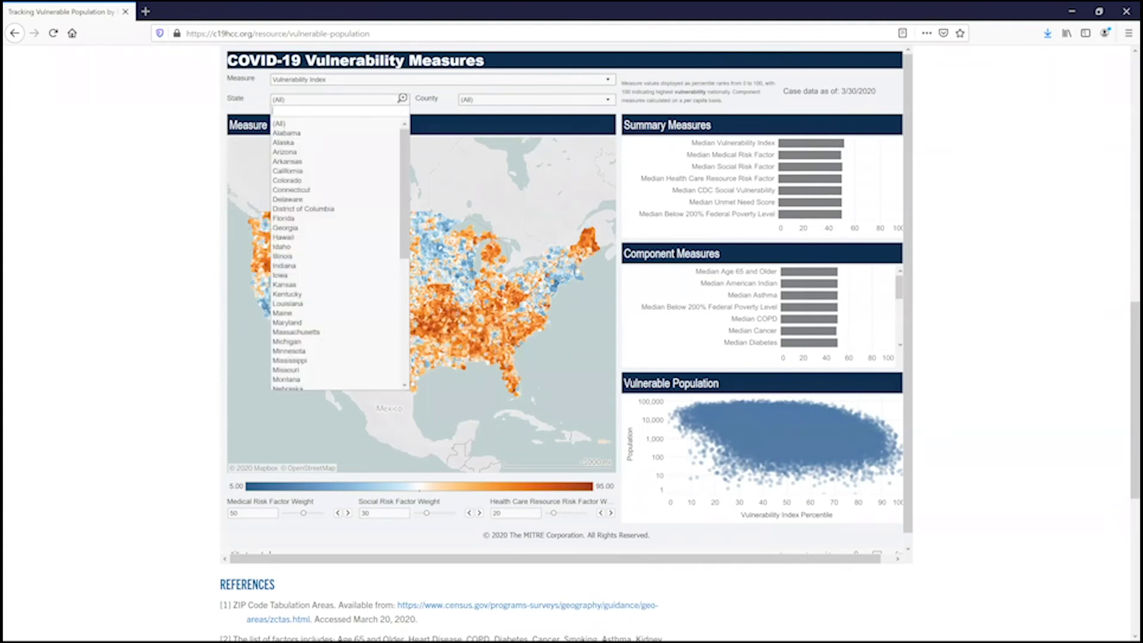
pyautogui.click(307, 300)
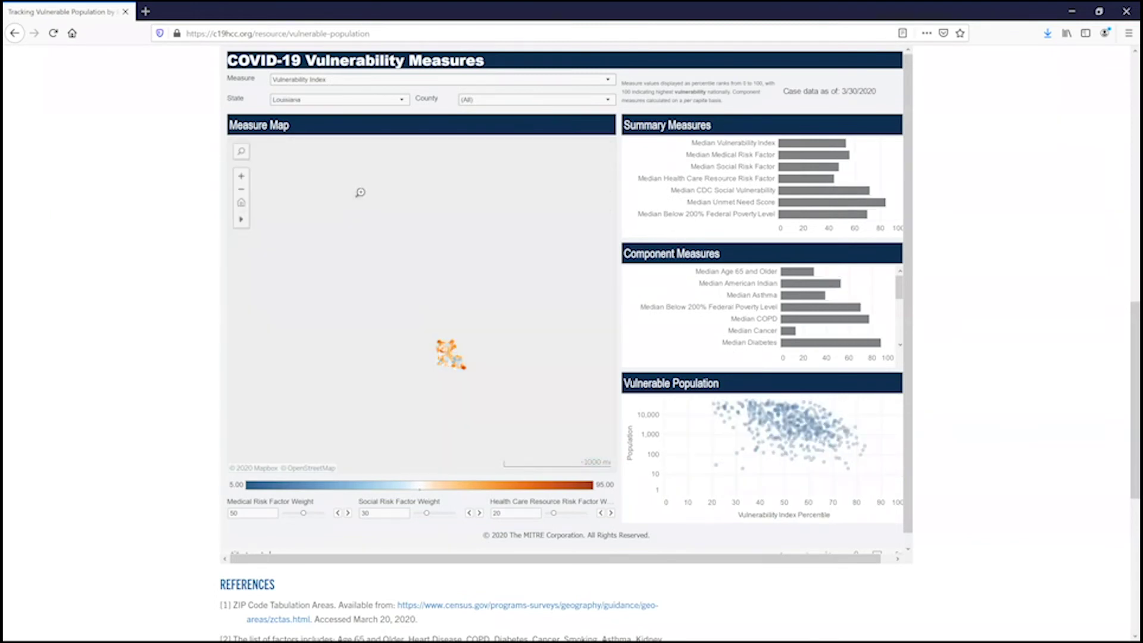
pyautogui.moveTo(459, 364)
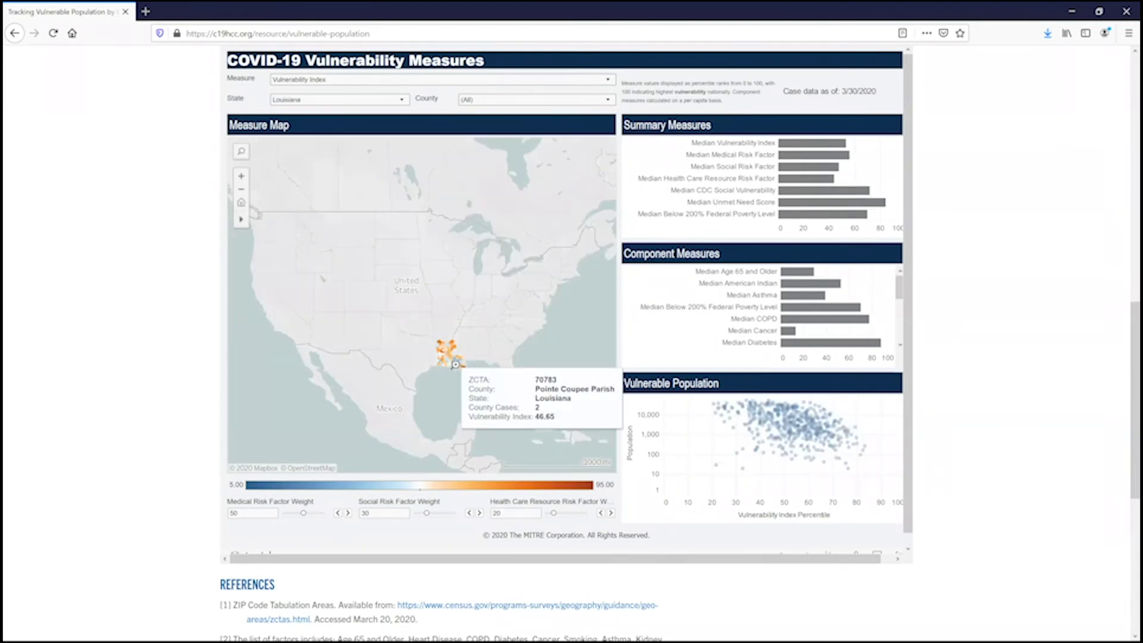
pyautogui.scroll(3, 459, 364)
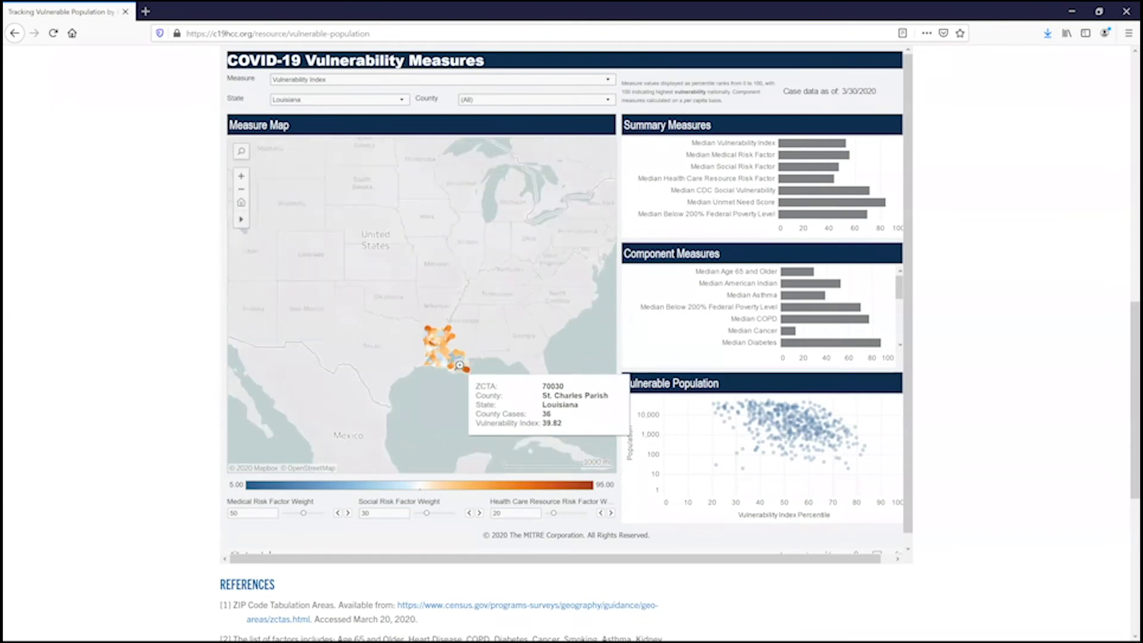
pyautogui.scroll(2, 466, 369)
pyautogui.scroll(1, 466, 369)
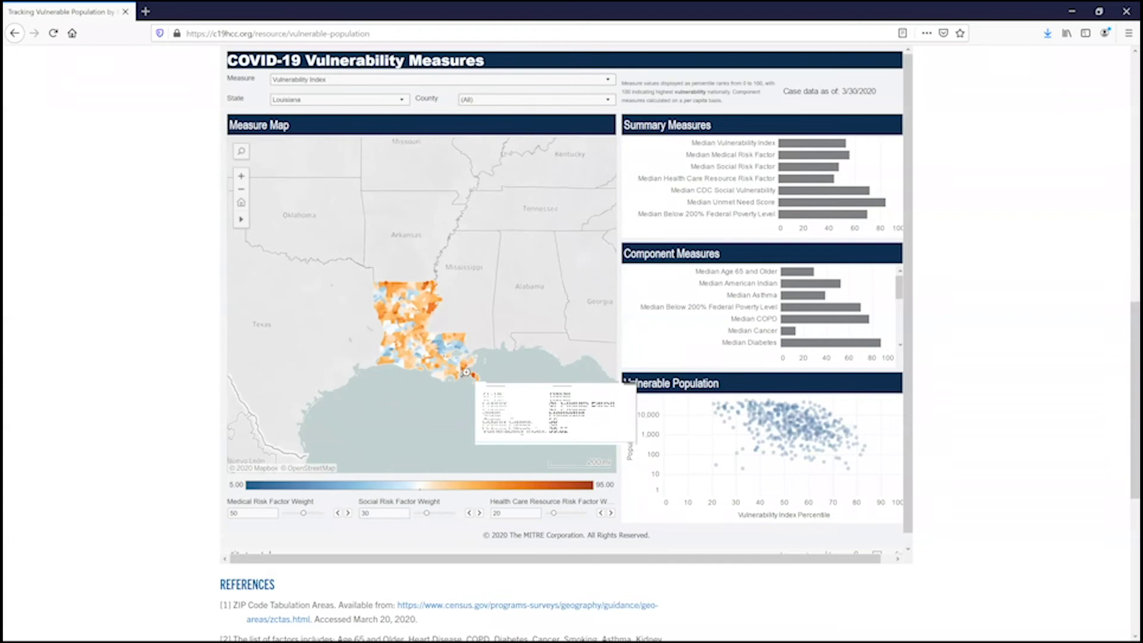
pyautogui.scroll(1, 465, 372)
pyautogui.scroll(2, 465, 372)
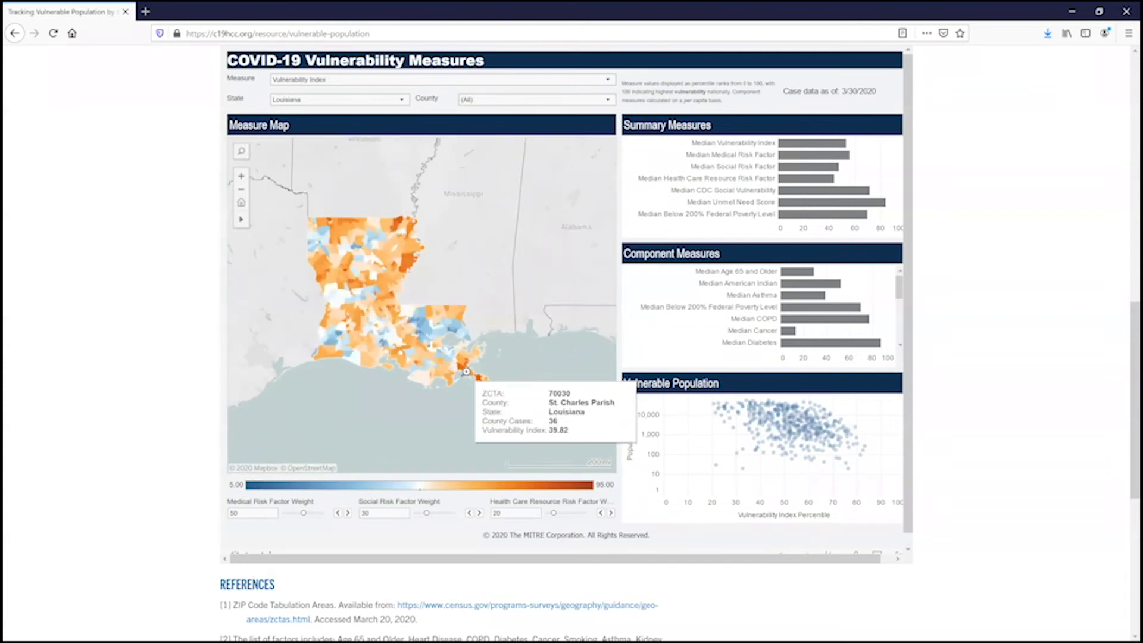
pyautogui.scroll(1, 466, 372)
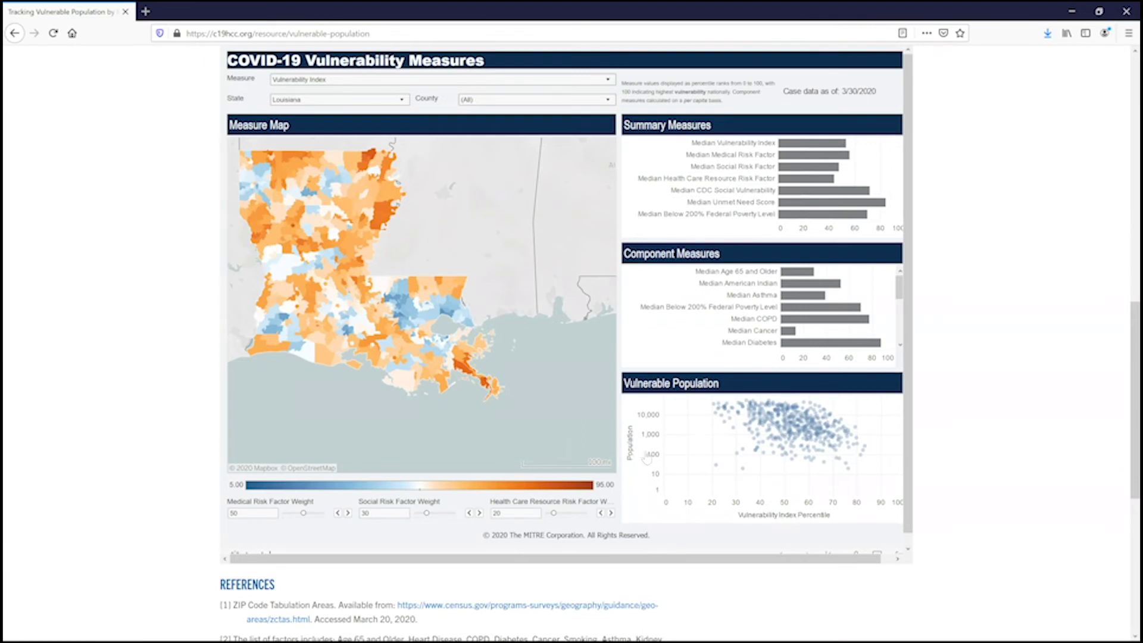
pyautogui.moveTo(716, 466)
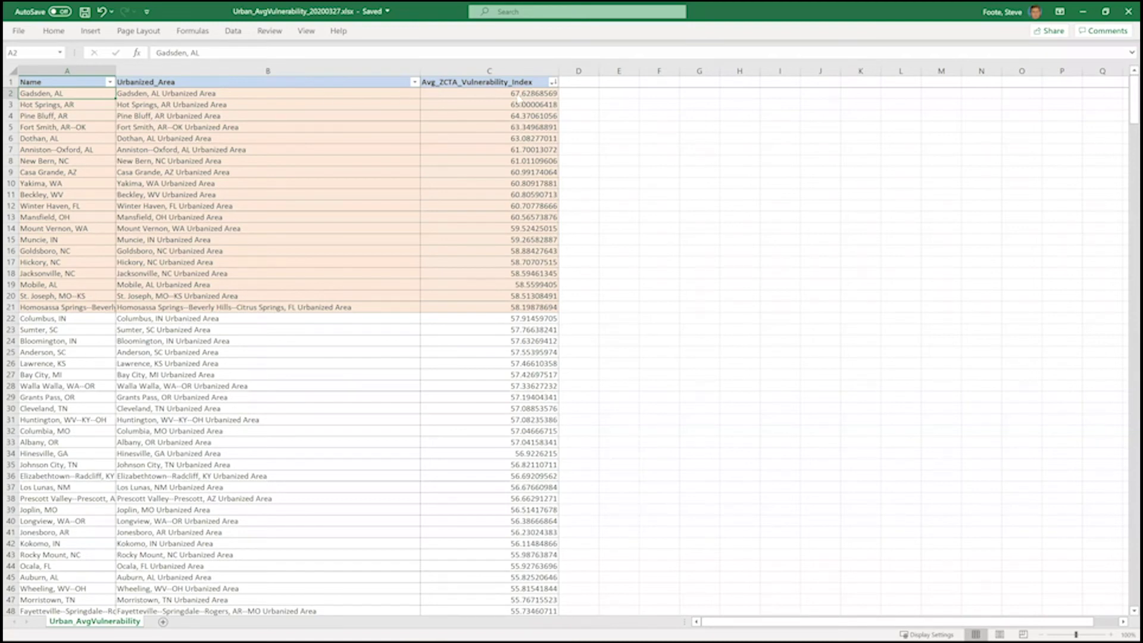
# Select the top 20 urban areas in rows 2–21, then scroll down the ranked list.
pyautogui.click(10, 93)
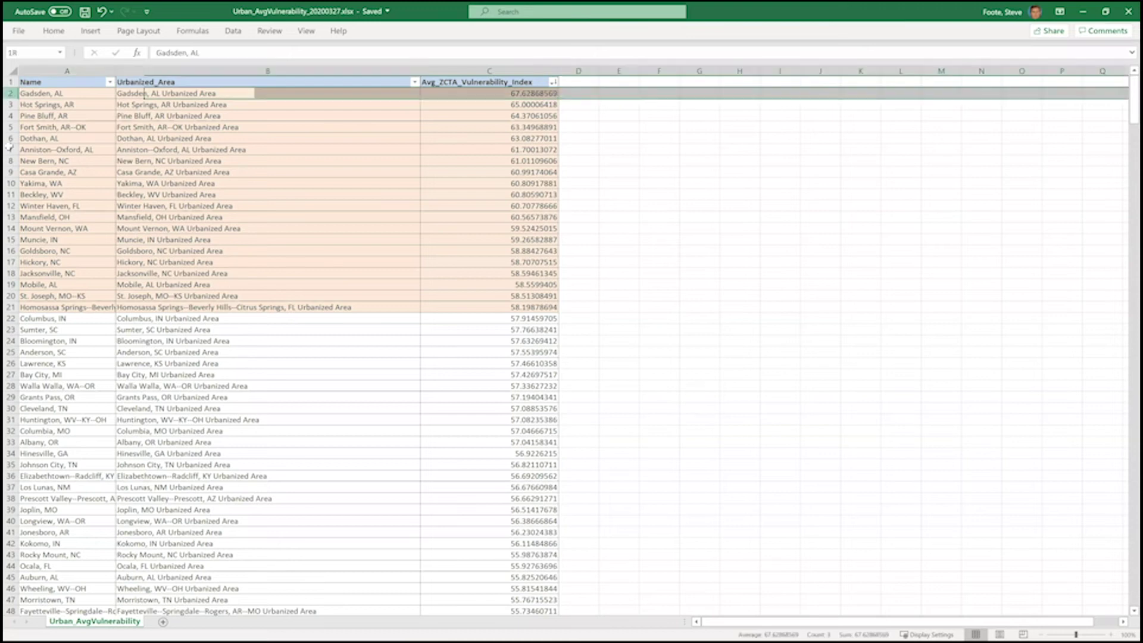
pyautogui.moveTo(8, 199); pyautogui.dragTo(8, 307)
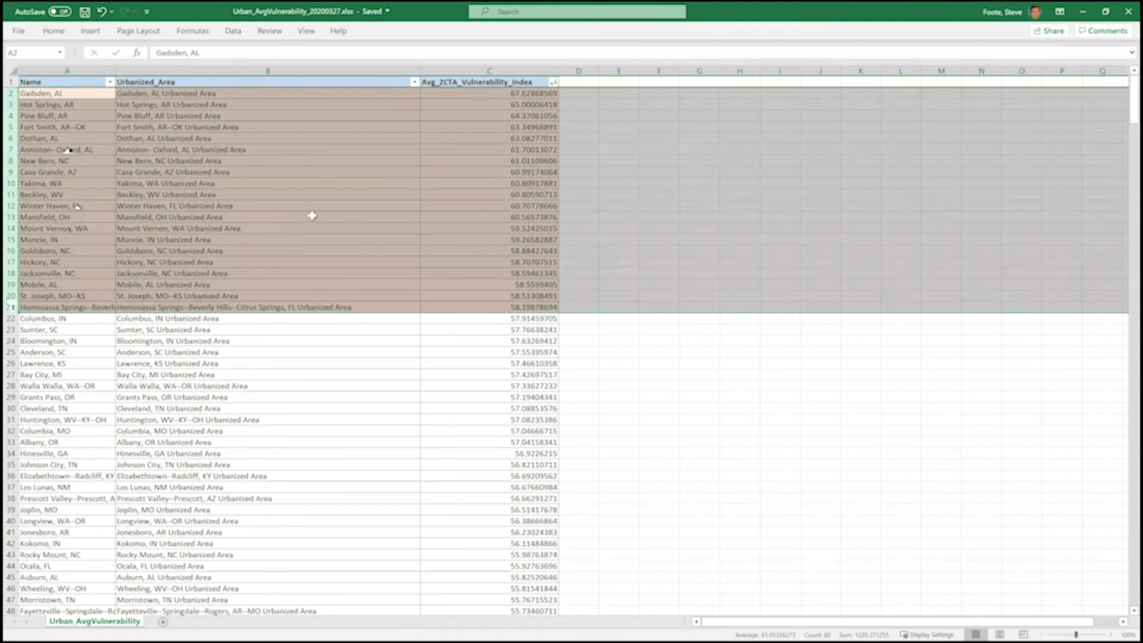
pyautogui.scroll(-5, 312, 216)
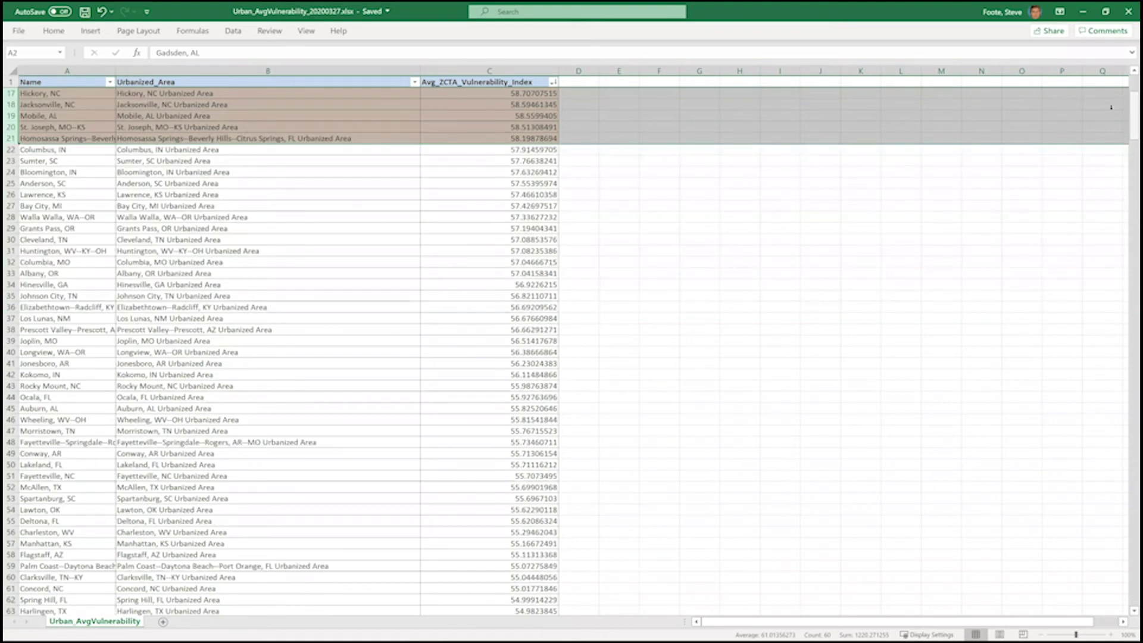
pyautogui.scroll(-1, 1123, 342)
pyautogui.scroll(-20, 1122, 342)
pyautogui.scroll(20, 1122, 342)
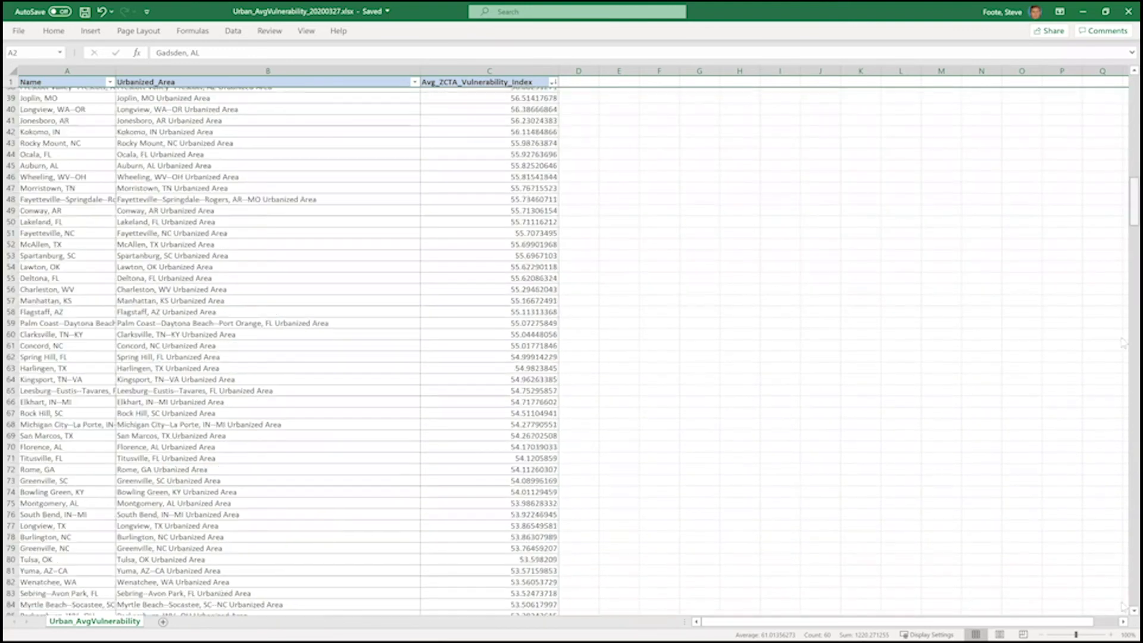
pyautogui.scroll(-20, 1122, 342)
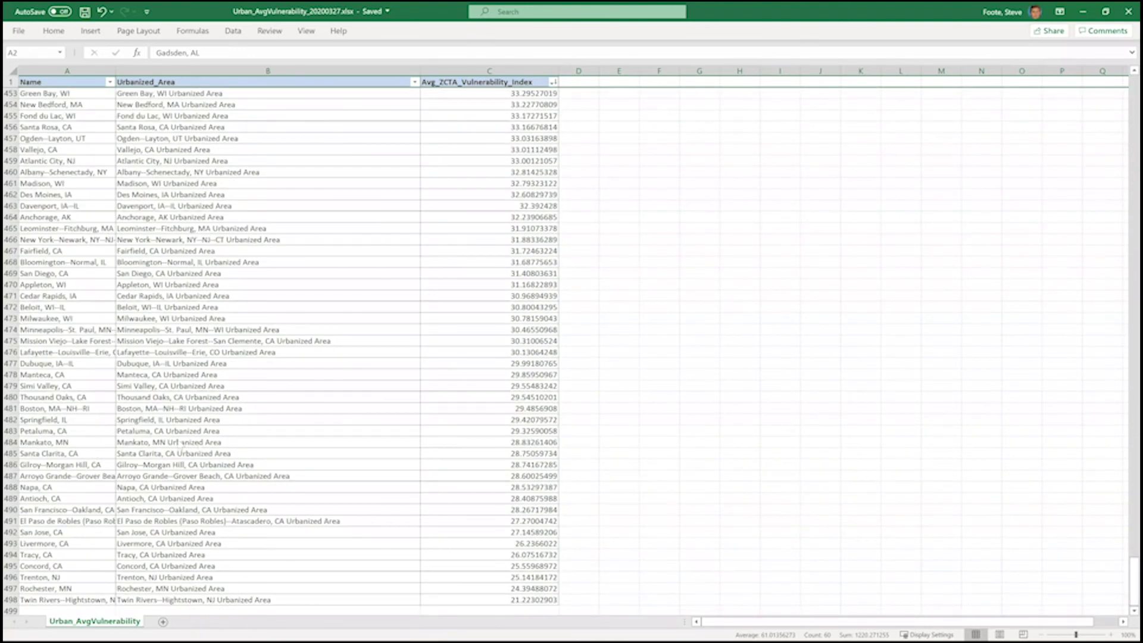
# Select the Boston, MA--NH--RI and Napa, CA rows, then return to the top.
pyautogui.click(11, 409)
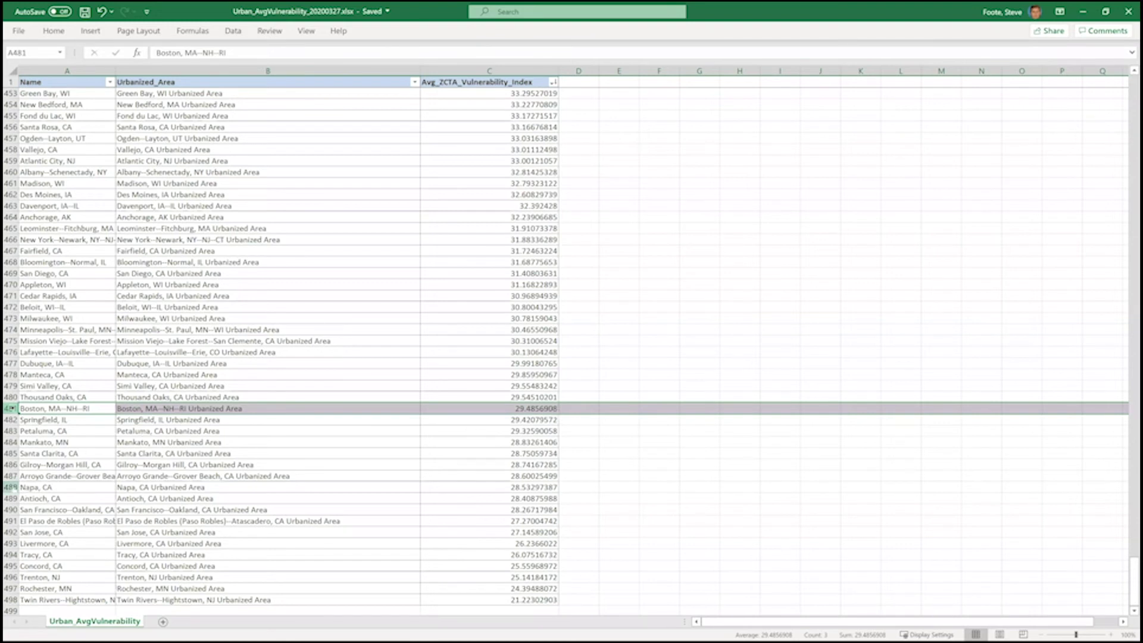
pyautogui.click(11, 487)
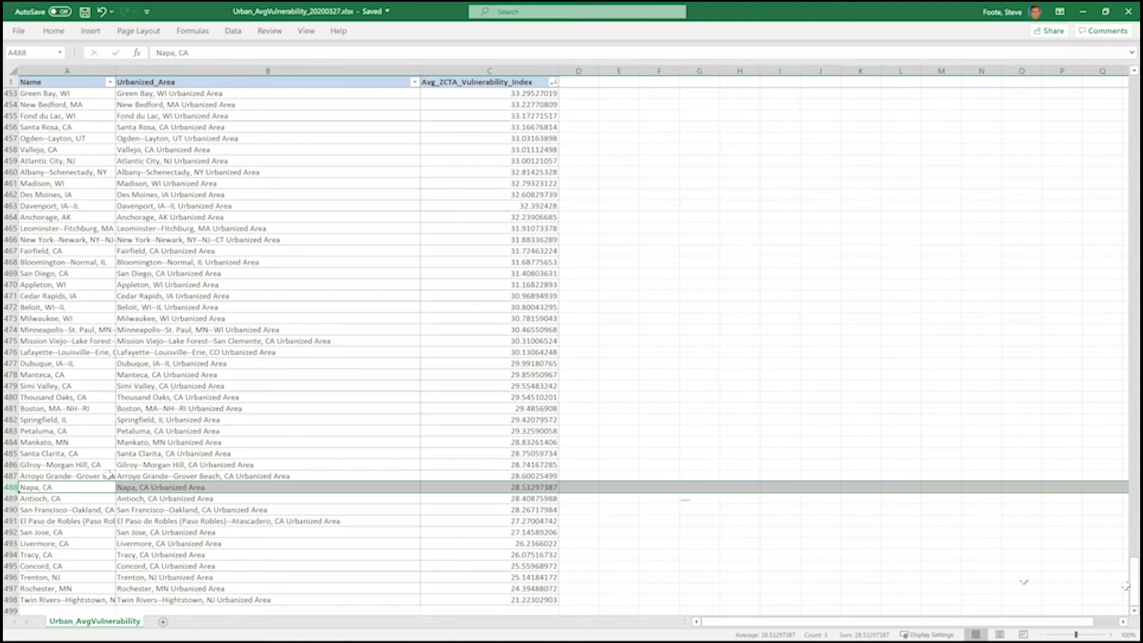
pyautogui.scroll(20, 1122, 285)
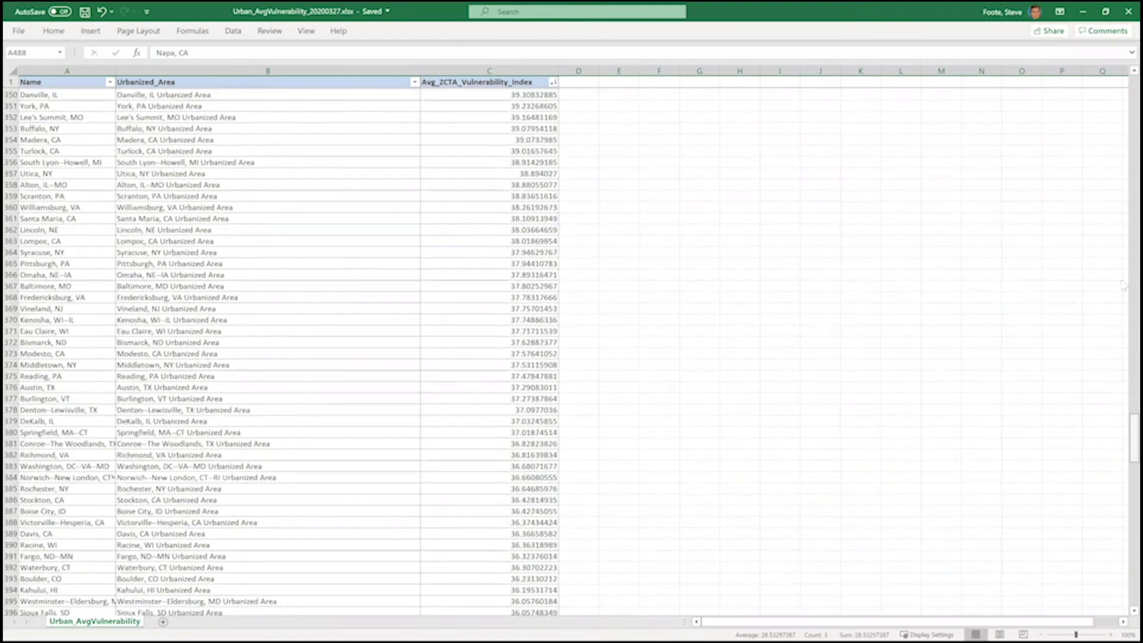
pyautogui.scroll(20, 1122, 285)
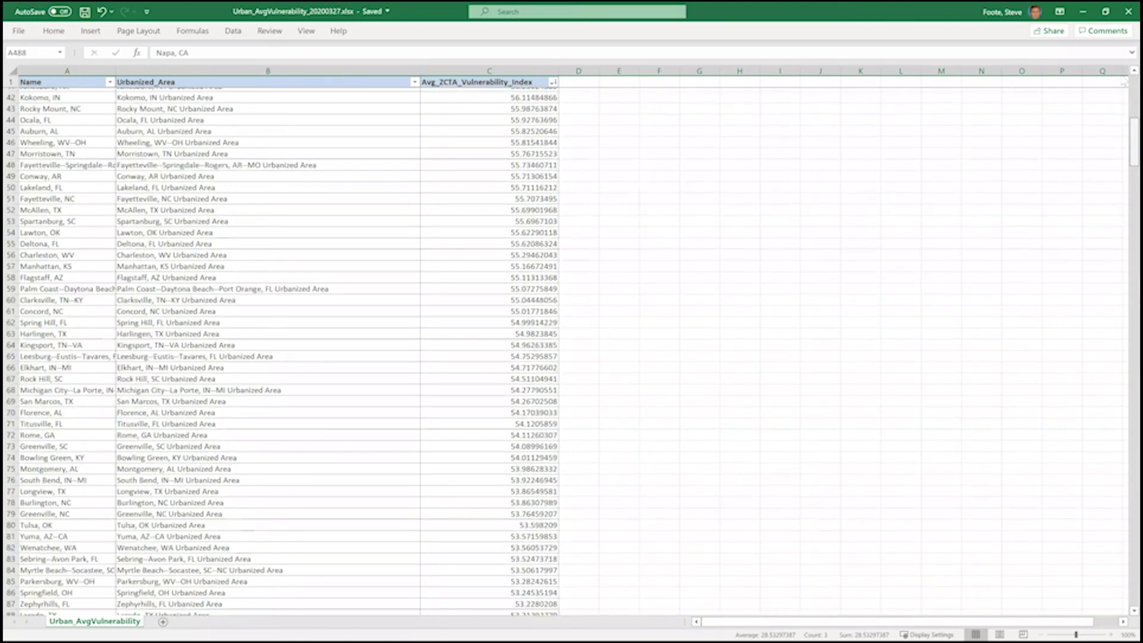
pyautogui.scroll(13, 1122, 285)
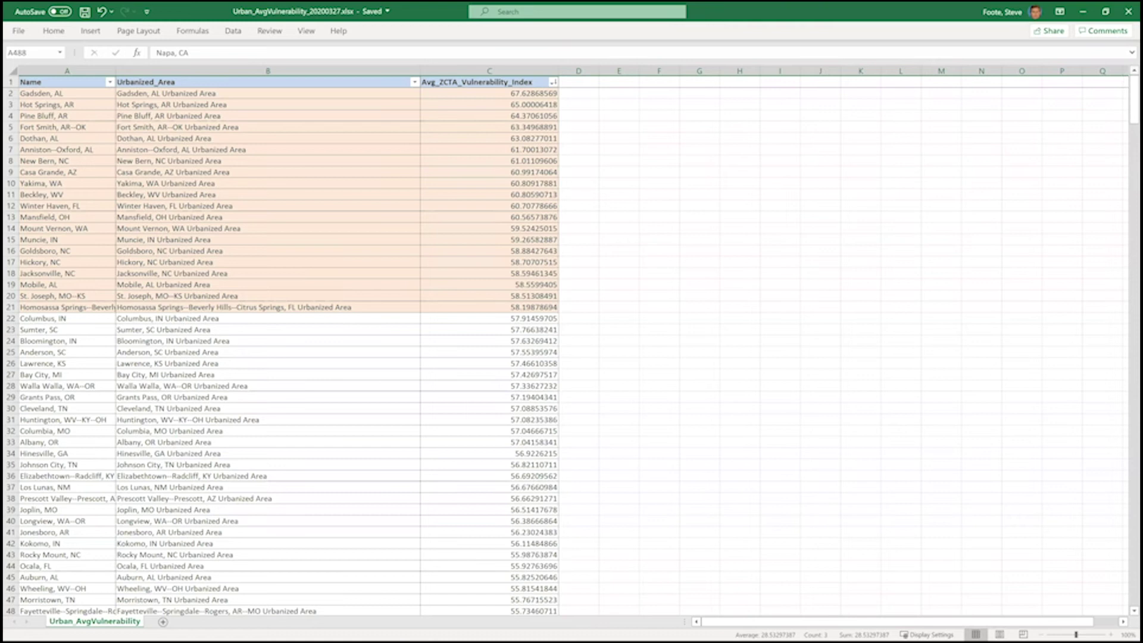
# Maximize the COVID-19 NPI prototype and show its Interventions settings for Louisiana.
pyautogui.click(1104, 12)
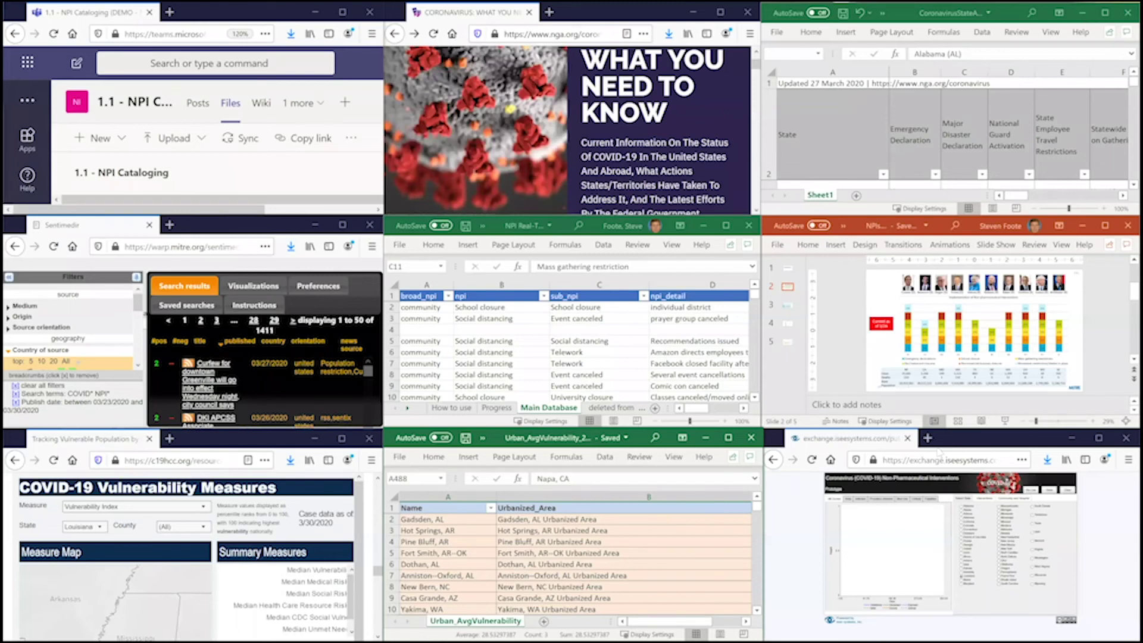
pyautogui.click(1098, 438)
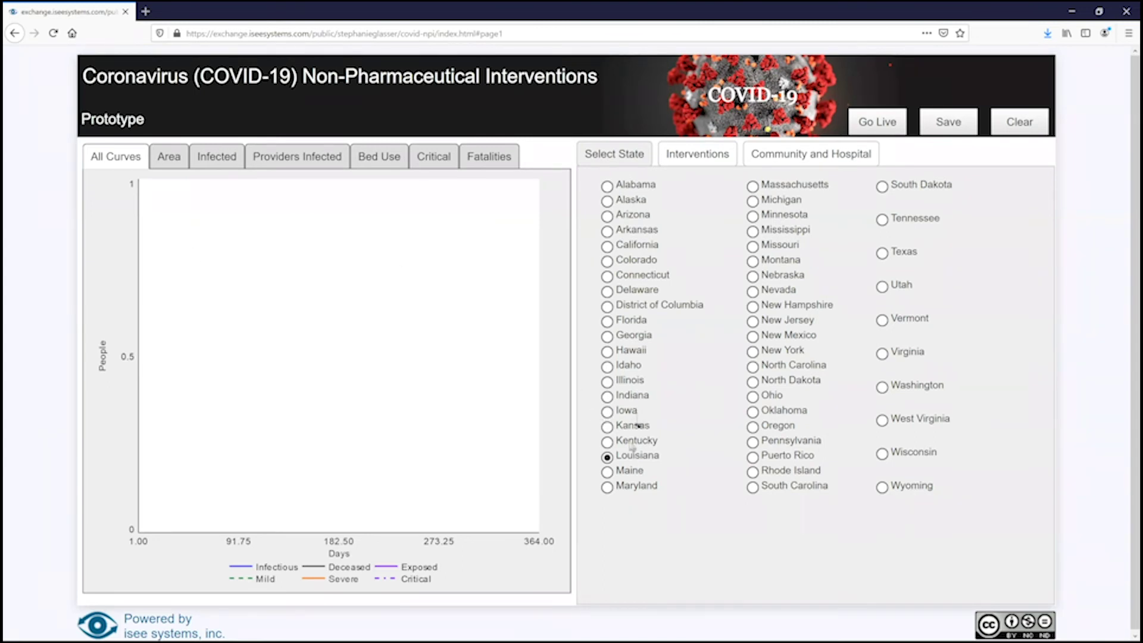
pyautogui.click(694, 153)
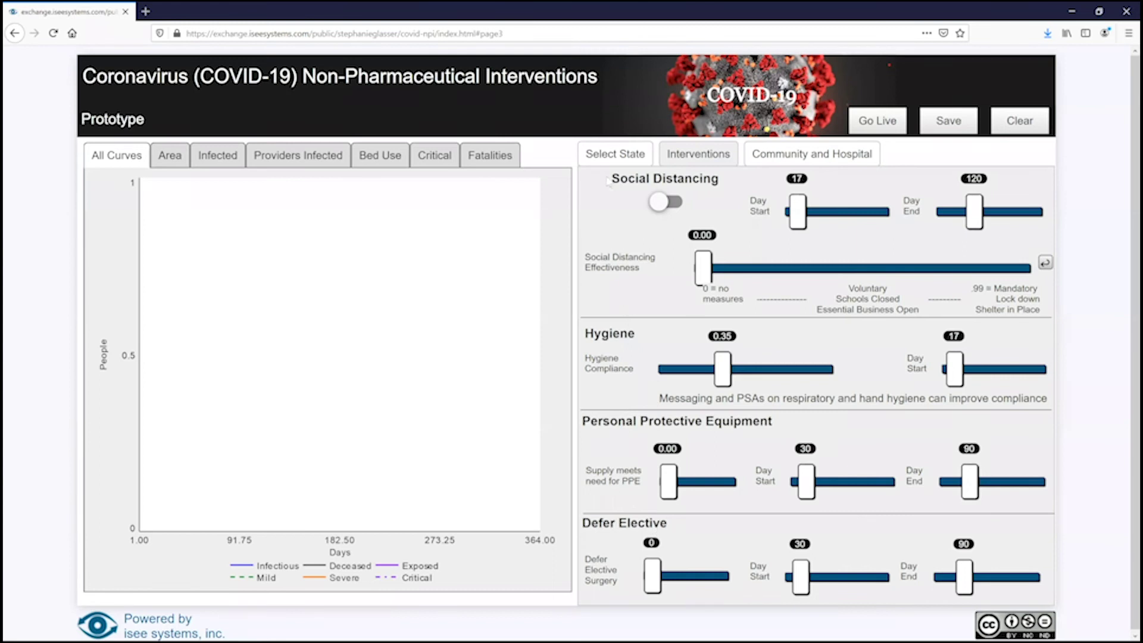
# Run the simulation on the Fatalities view, enable social distancing at about 0.16, and save.
pyautogui.click(894, 122)
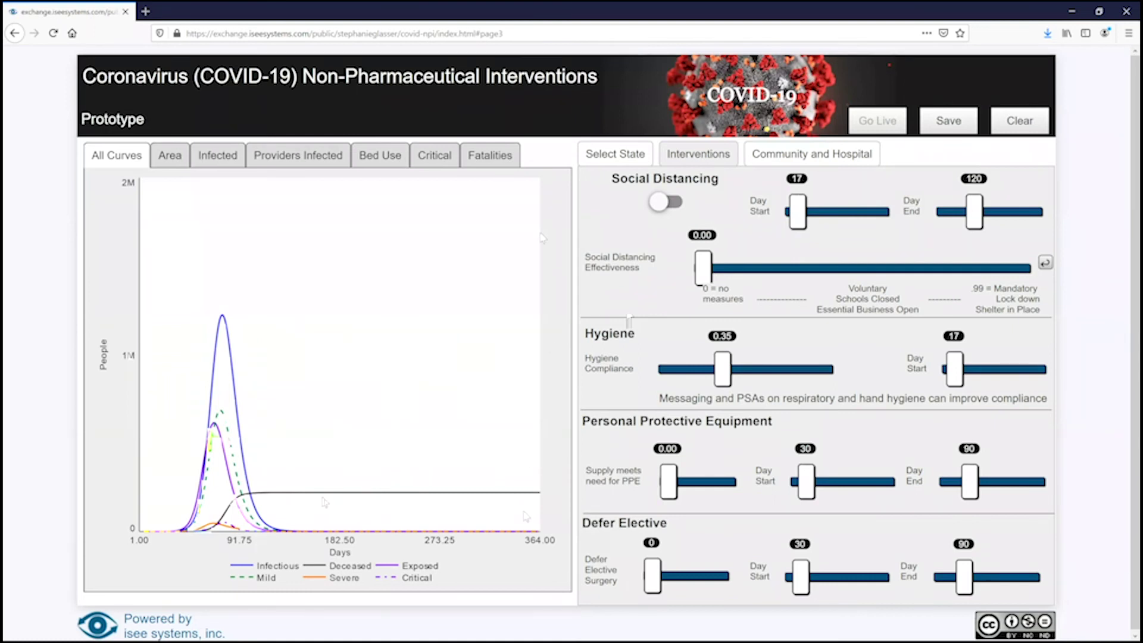
pyautogui.click(489, 156)
pyautogui.click(665, 202)
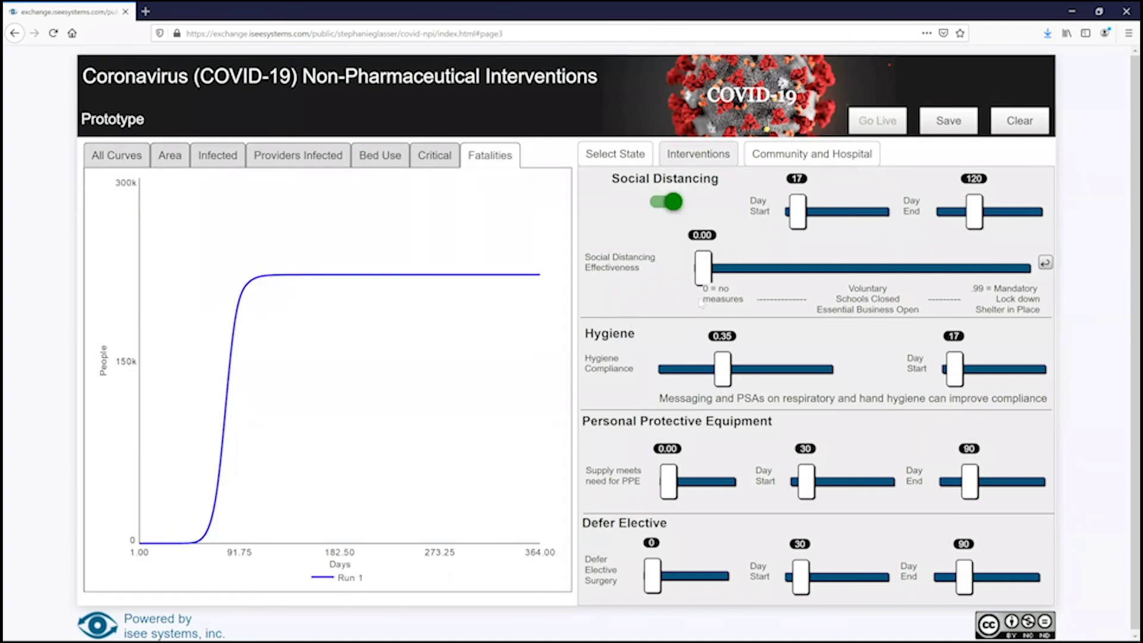
pyautogui.moveTo(703, 266); pyautogui.dragTo(755, 267)
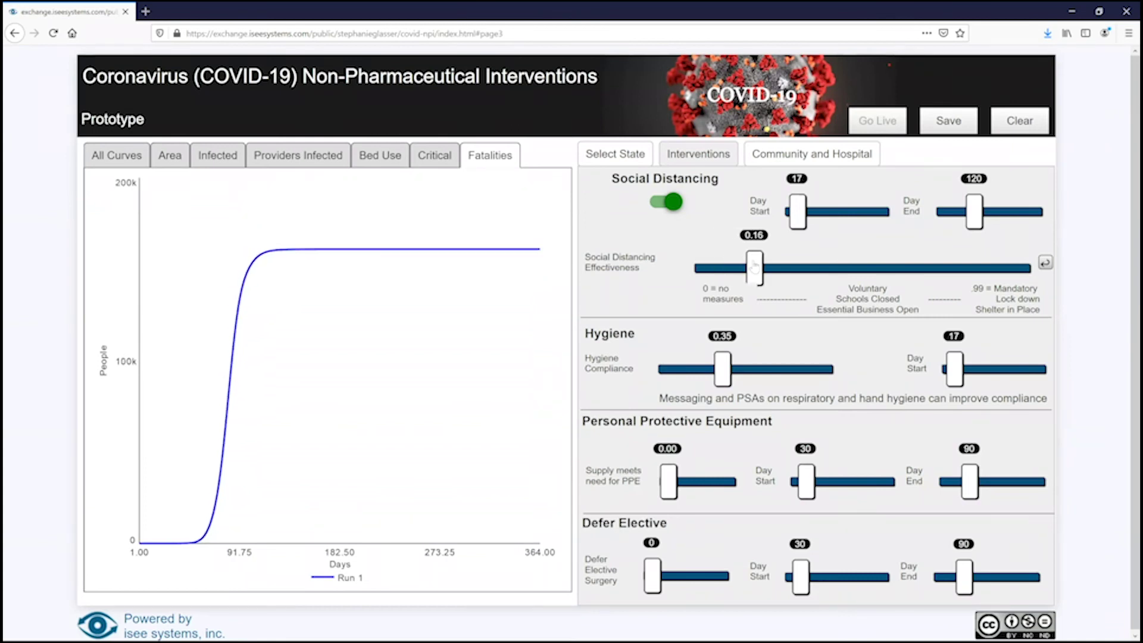
pyautogui.click(933, 122)
# Raise social distancing effectiveness to about 0.35, then toward 0.58, saving each run.
pyautogui.moveTo(755, 268); pyautogui.dragTo(833, 269)
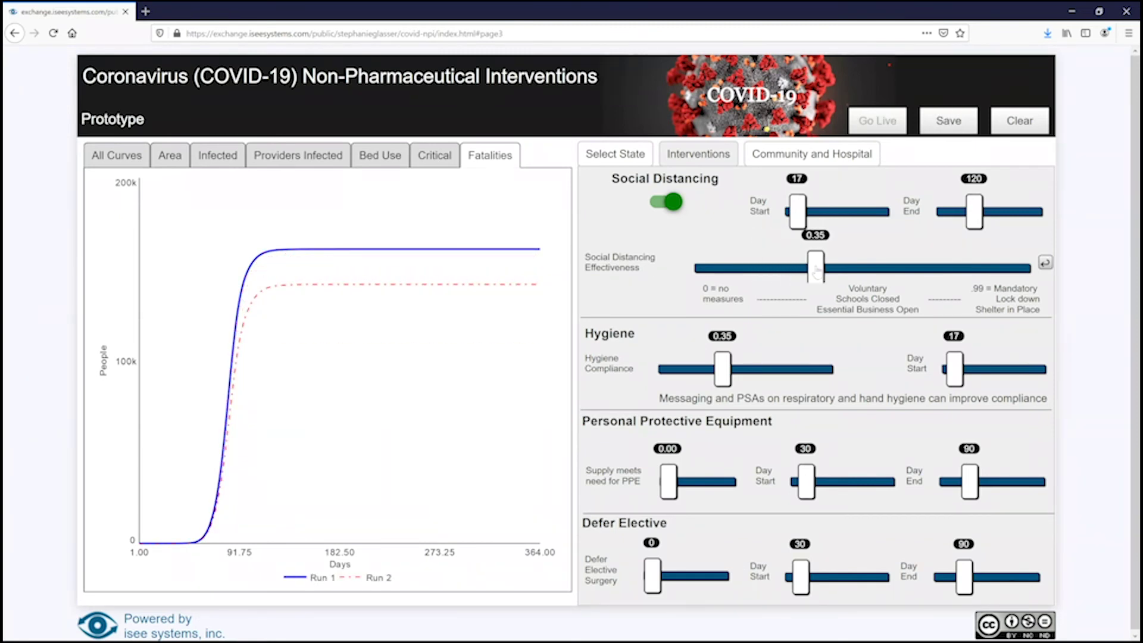
pyautogui.click(933, 123)
pyautogui.moveTo(814, 266); pyautogui.dragTo(857, 266)
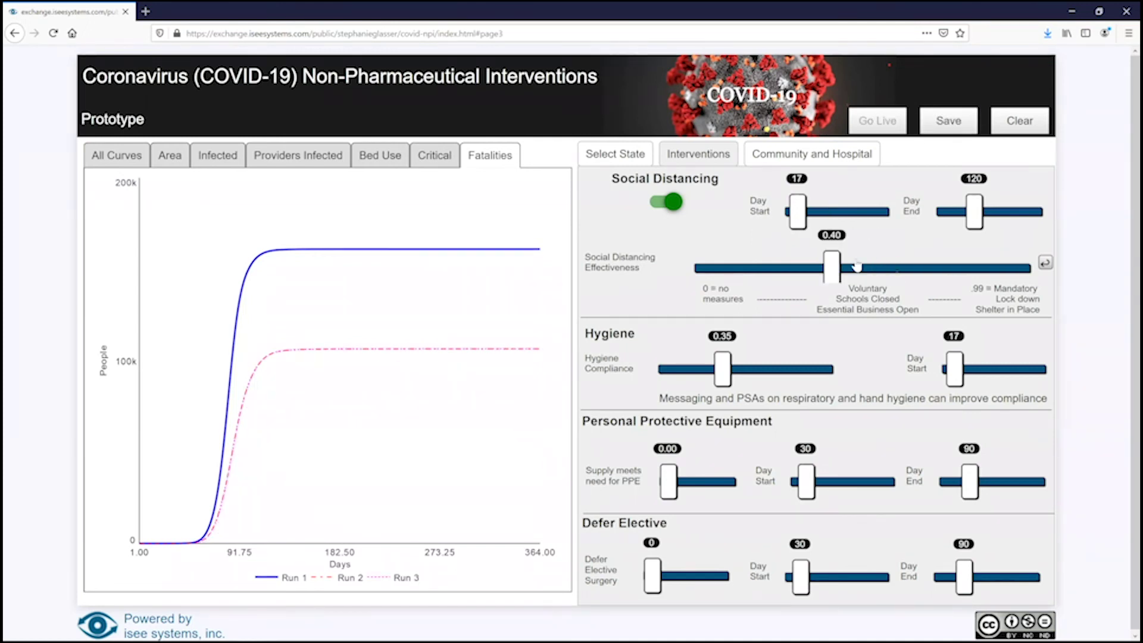
pyautogui.click(937, 130)
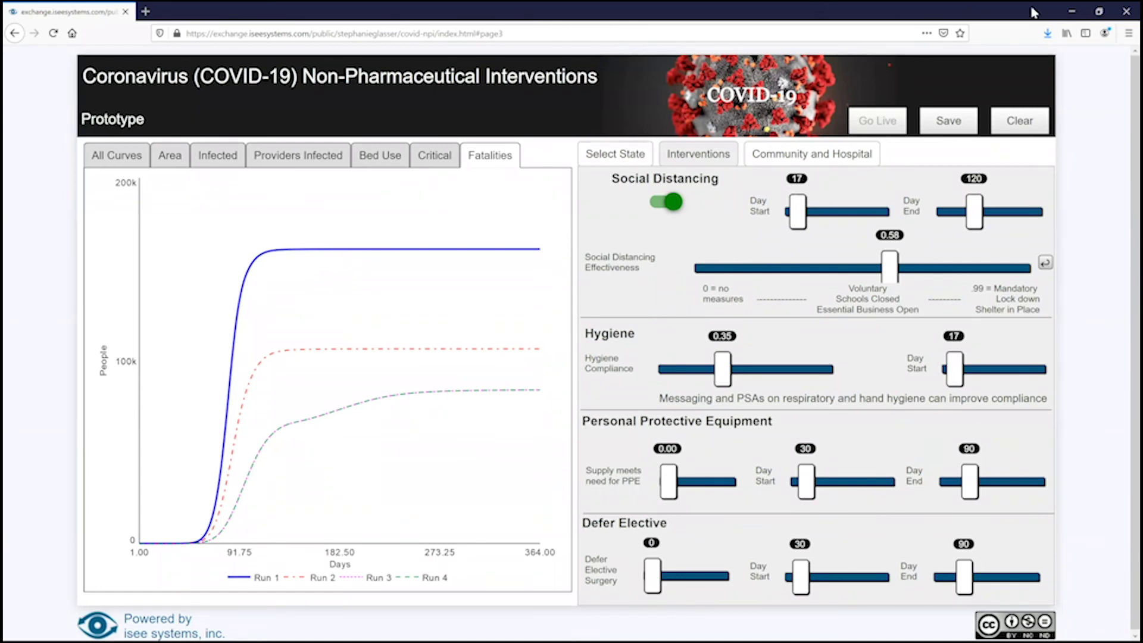
# Restore the simulator window and bring up the six tiled C19HCC website windows.
pyautogui.click(1097, 13)
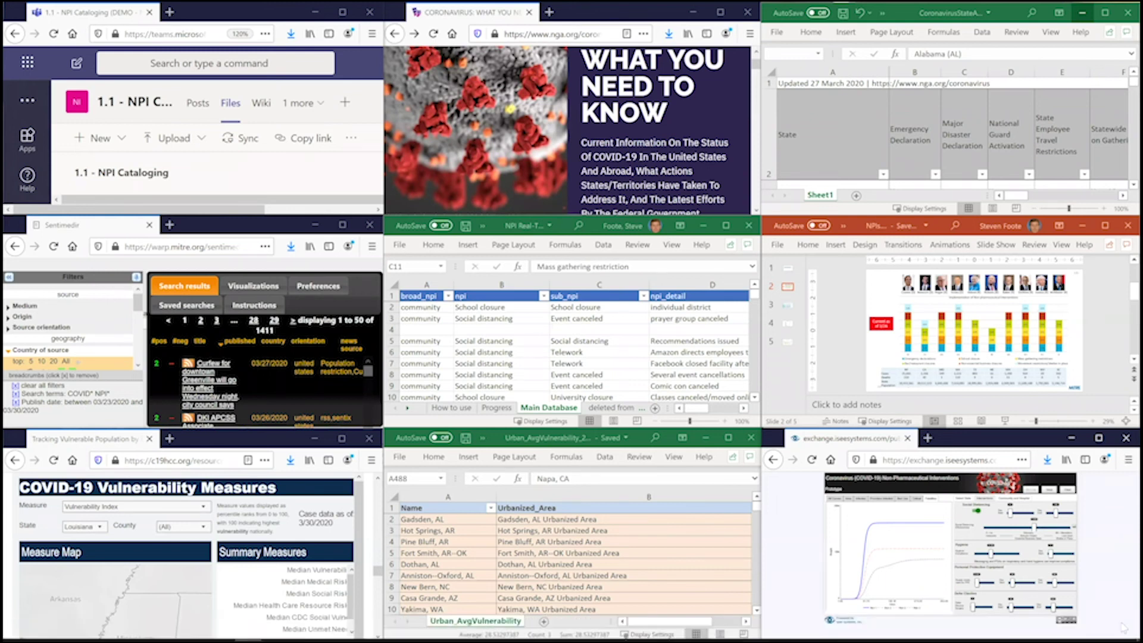
pyautogui.moveTo(1122, 640)
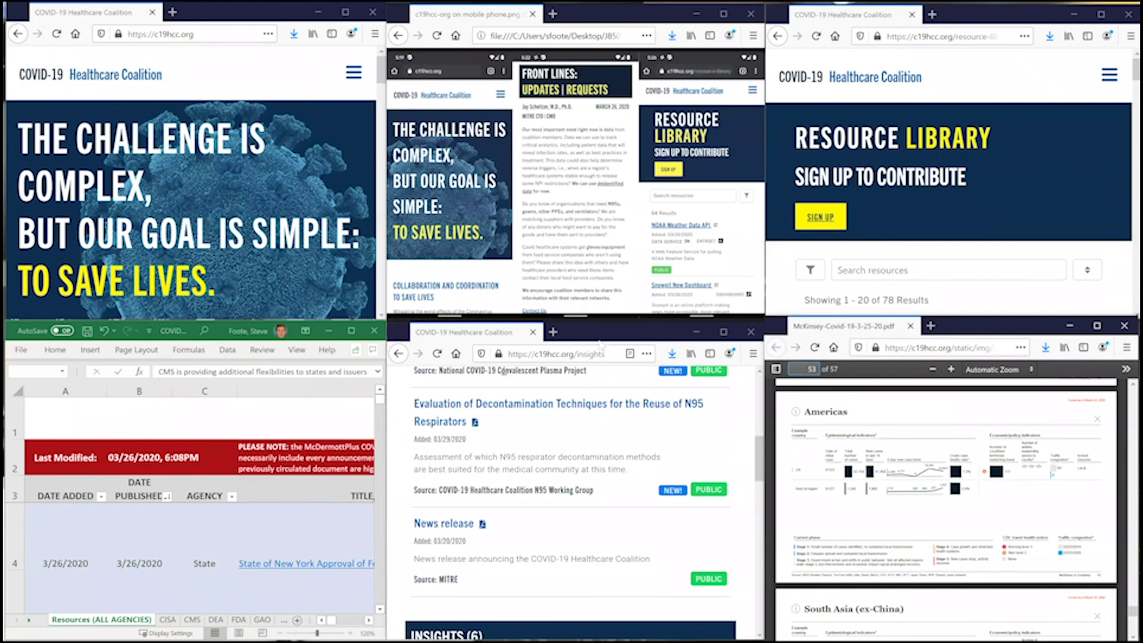
# Maximize News & Insights and open the Evaluation of Decontamination Techniques for N95 Respirators PDF.
pyautogui.click(724, 332)
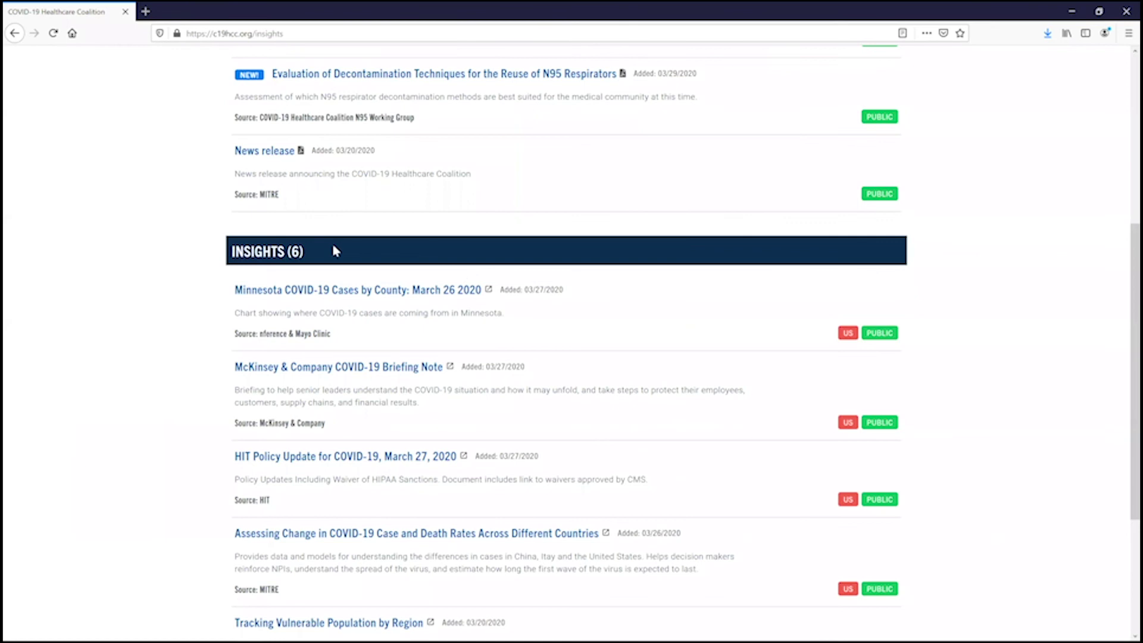
pyautogui.scroll(5, 153, 220)
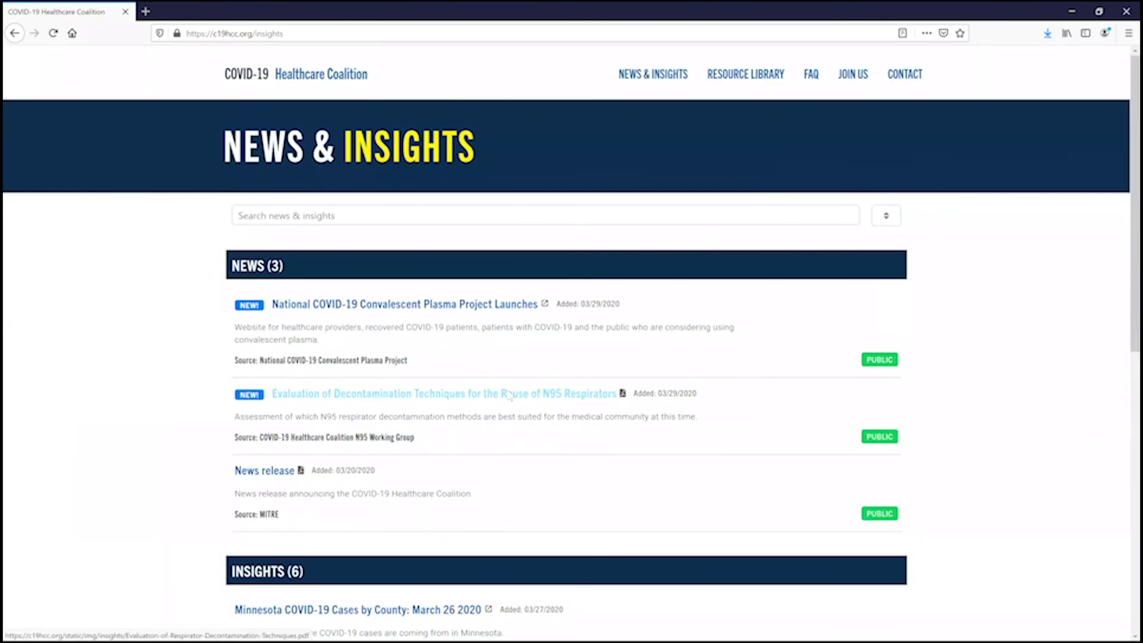
pyautogui.click(508, 395)
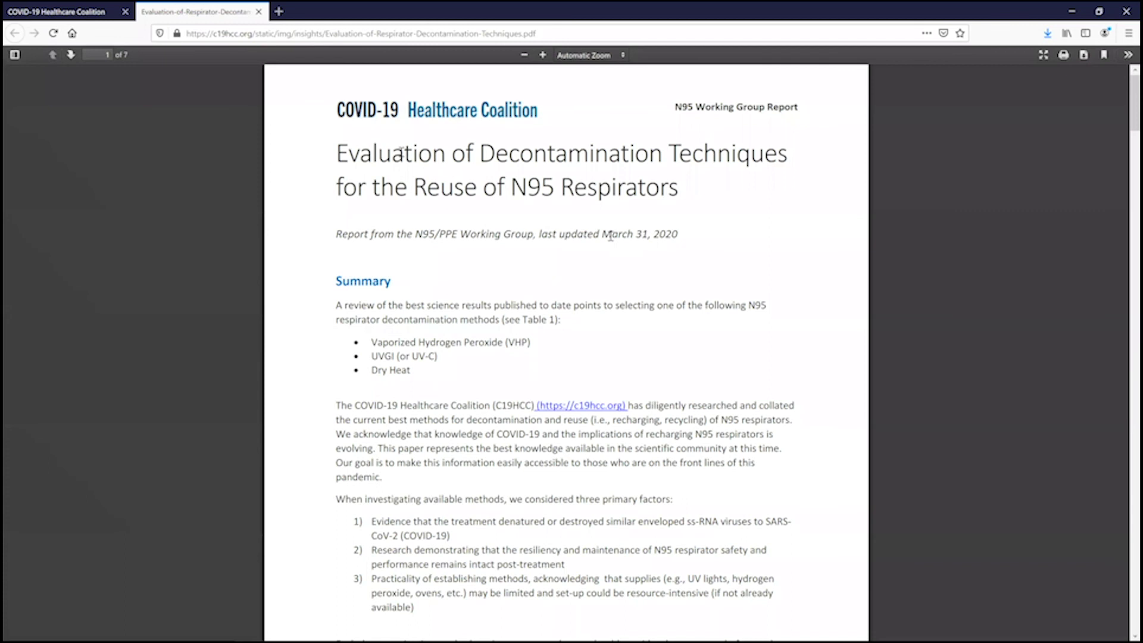
# Point out the report's last-updated date and read down to the appendix treatment tables.
pyautogui.moveTo(610, 236); pyautogui.dragTo(648, 235)
pyautogui.click(573, 182)
pyautogui.scroll(-1, 1122, 140)
pyautogui.scroll(-20, 1122, 140)
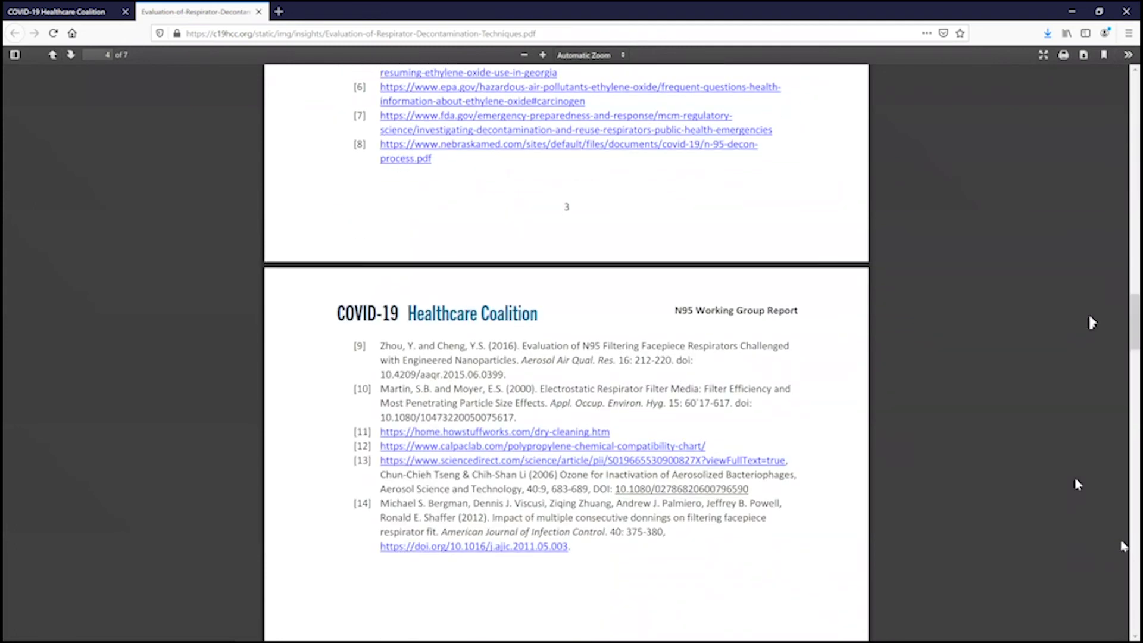
pyautogui.scroll(-15, 1123, 546)
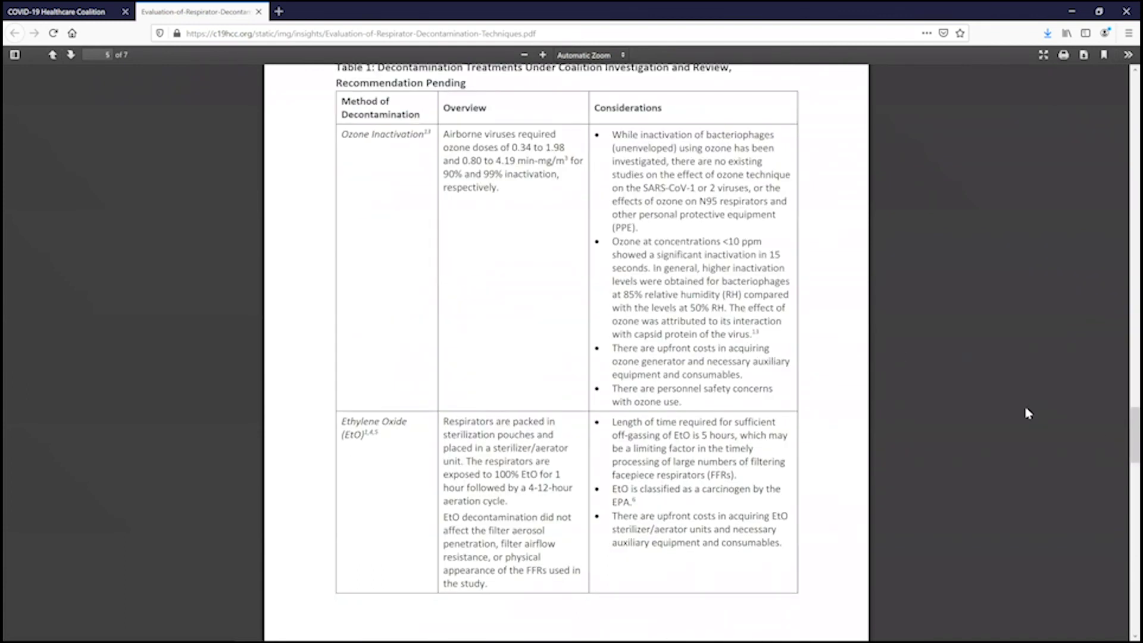
pyautogui.scroll(1, 1123, 404)
pyautogui.scroll(-1, 1123, 404)
pyautogui.scroll(4, 386, 364)
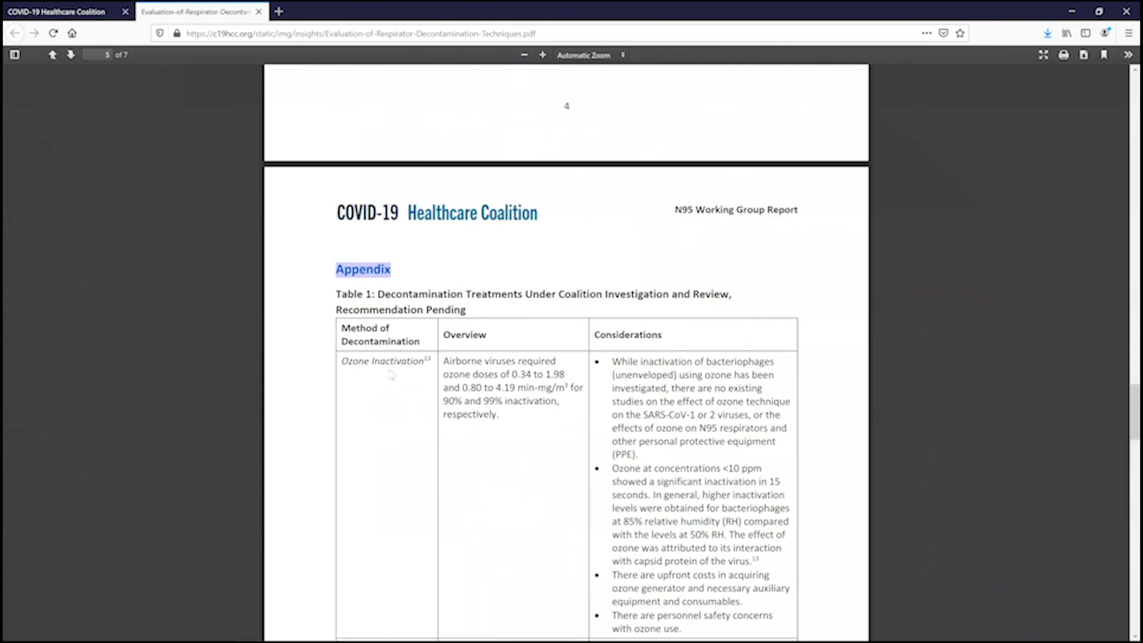
pyautogui.scroll(-4, 391, 373)
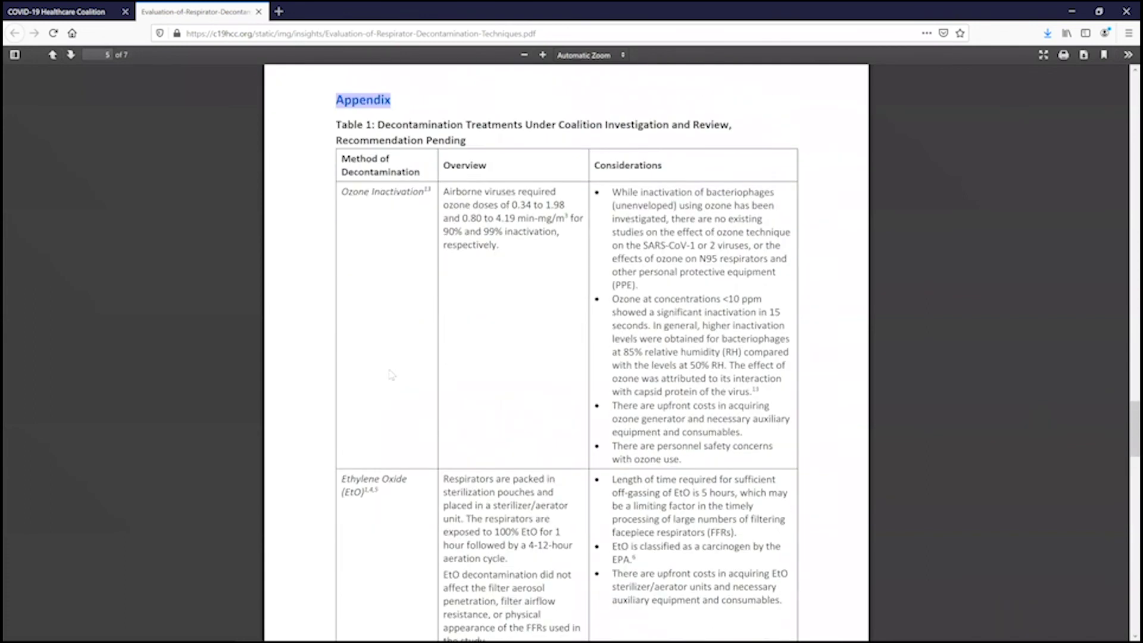
pyautogui.scroll(-3, 391, 374)
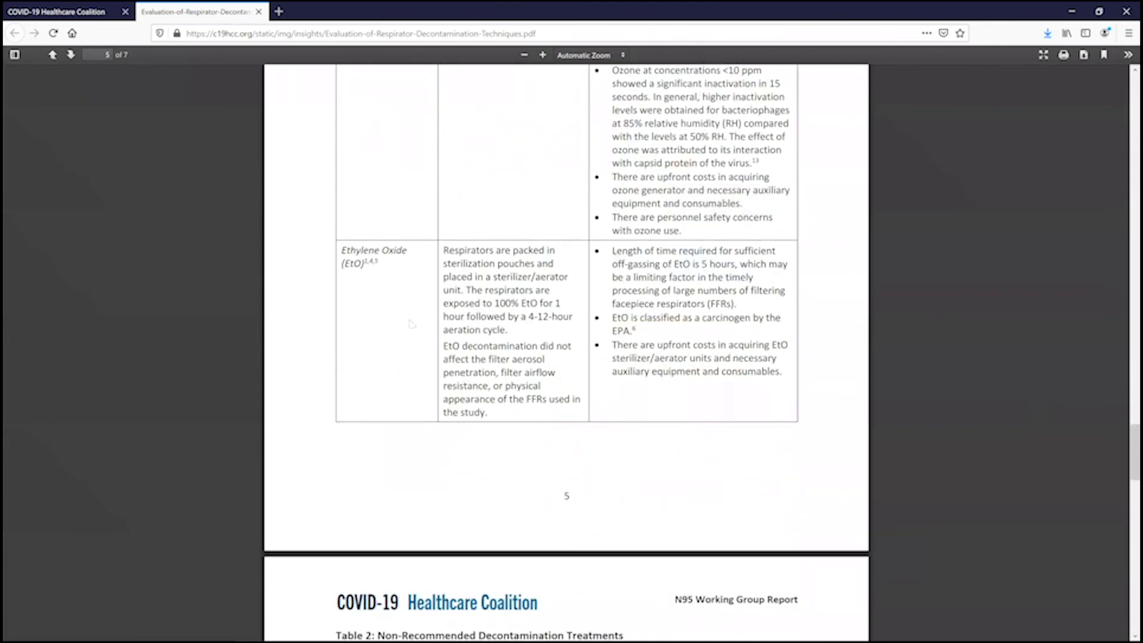
pyautogui.scroll(5, 405, 372)
pyautogui.scroll(-5, 451, 248)
pyautogui.scroll(5, 420, 320)
pyautogui.scroll(-5, 420, 320)
pyautogui.scroll(-7, 420, 321)
pyautogui.scroll(-7, 421, 320)
pyautogui.scroll(-8, 420, 320)
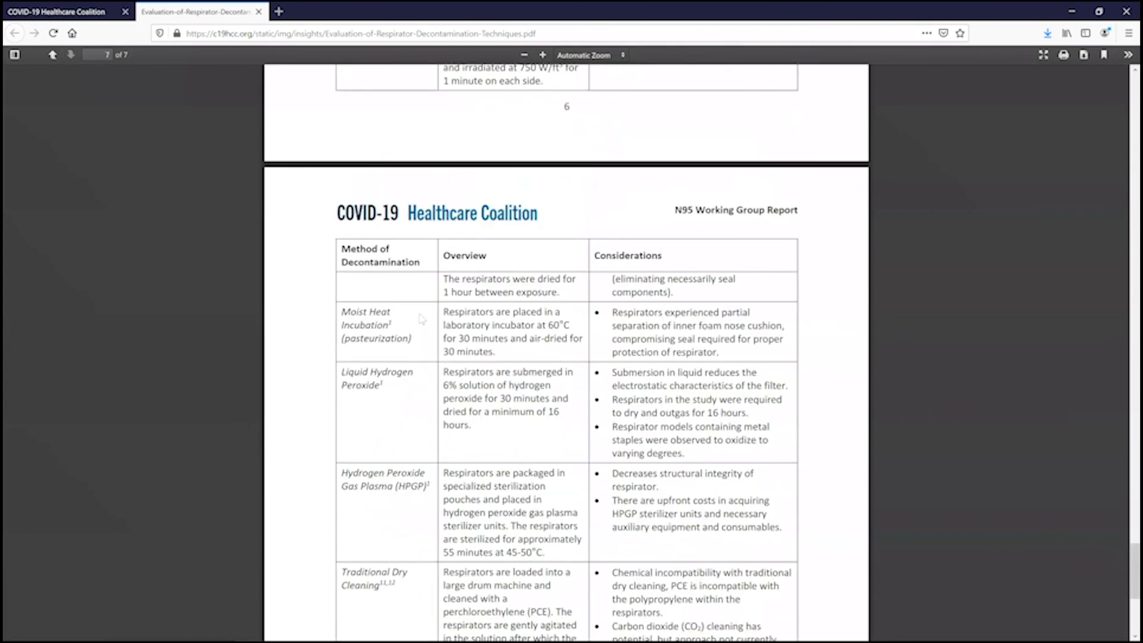
# Scroll the N95 decontamination report back up to page 1.
pyautogui.scroll(4, 421, 319)
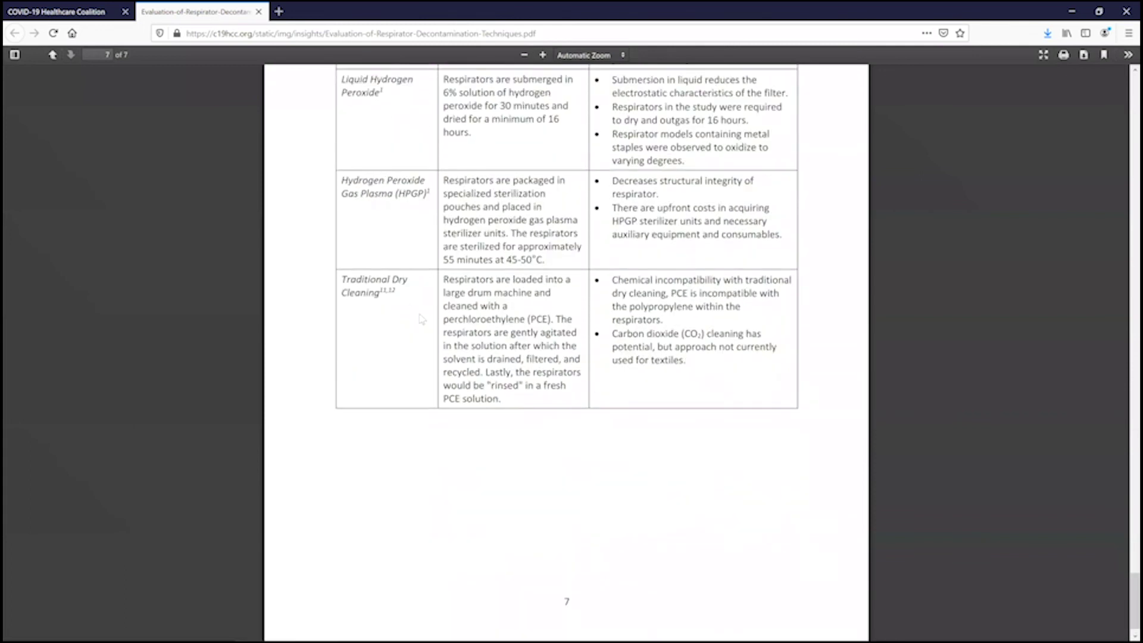
pyautogui.scroll(7, 422, 320)
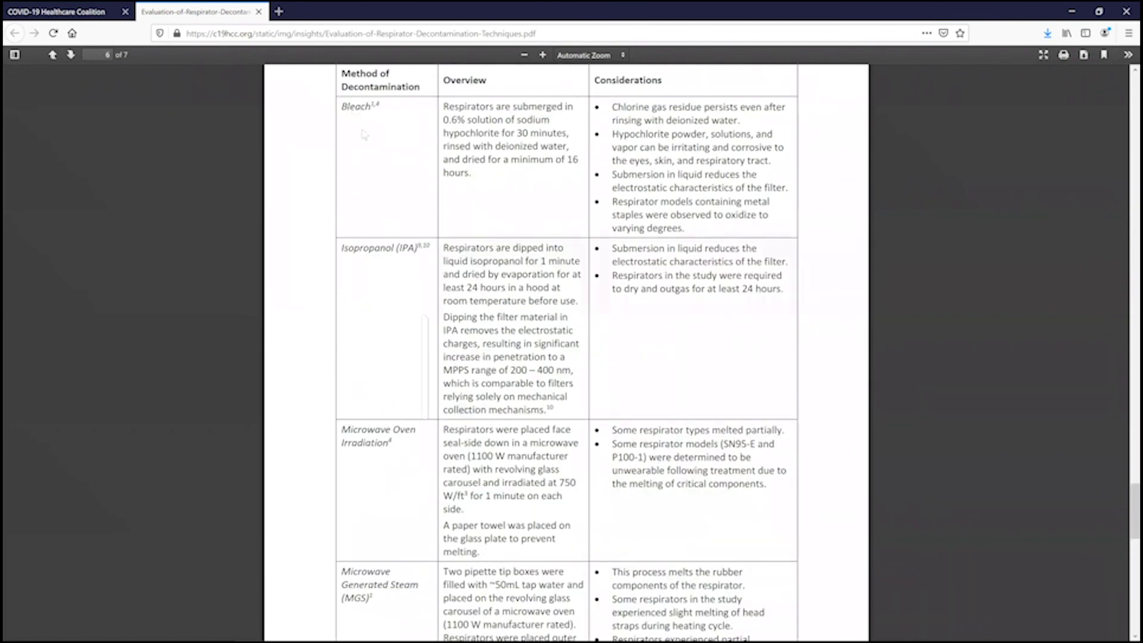
pyautogui.scroll(10, 364, 135)
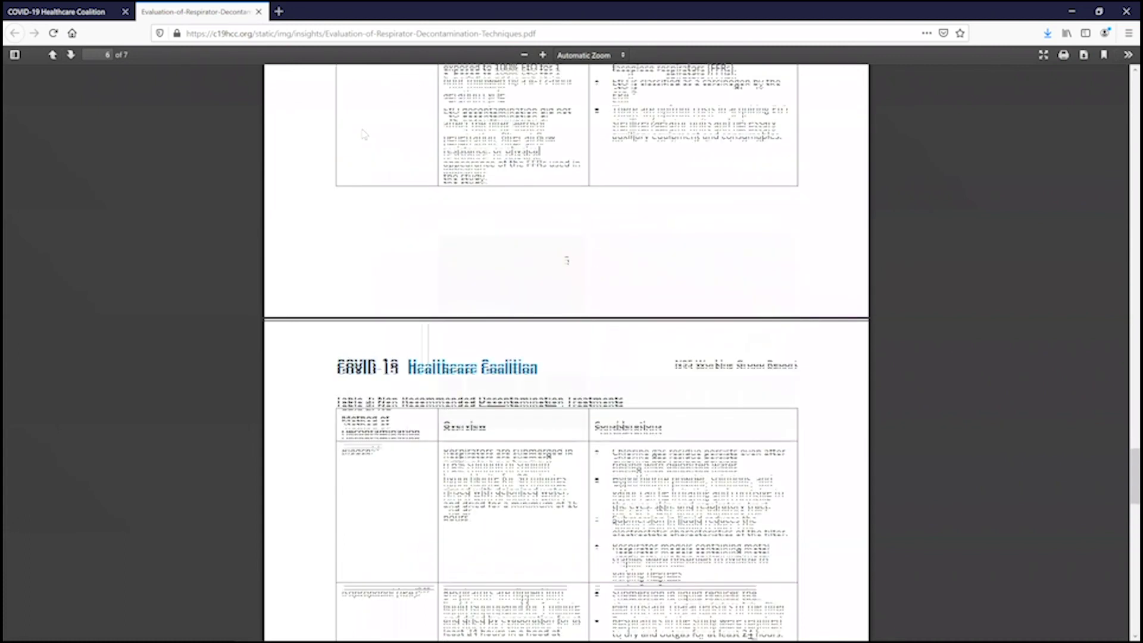
pyautogui.scroll(3, 364, 135)
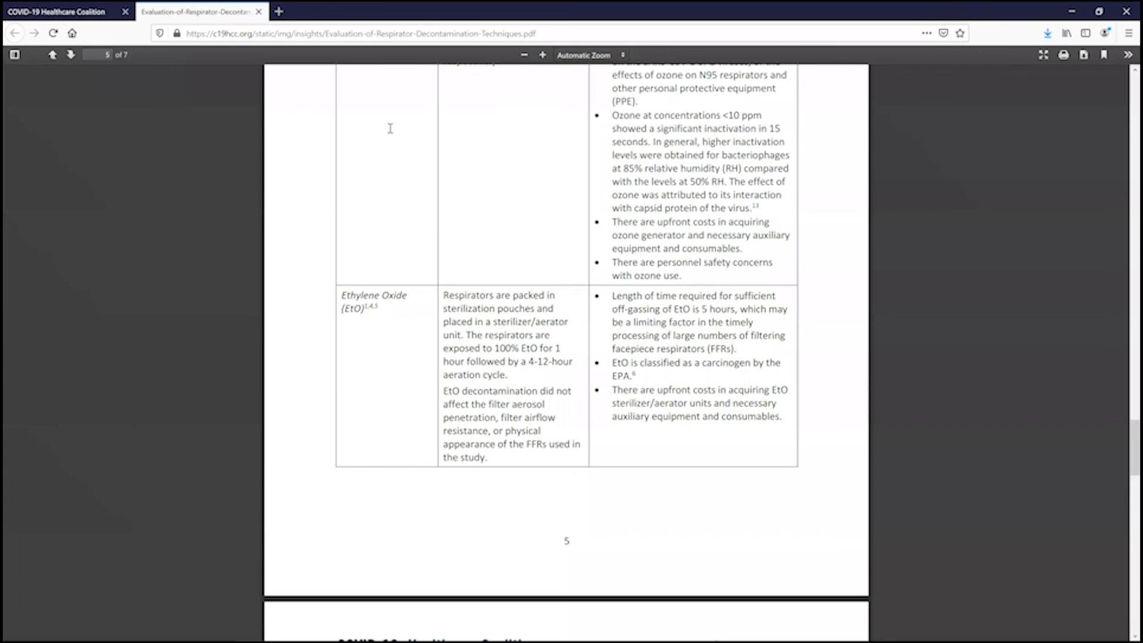
pyautogui.scroll(6, 388, 128)
pyautogui.scroll(5, 485, 164)
pyautogui.scroll(-9, 485, 164)
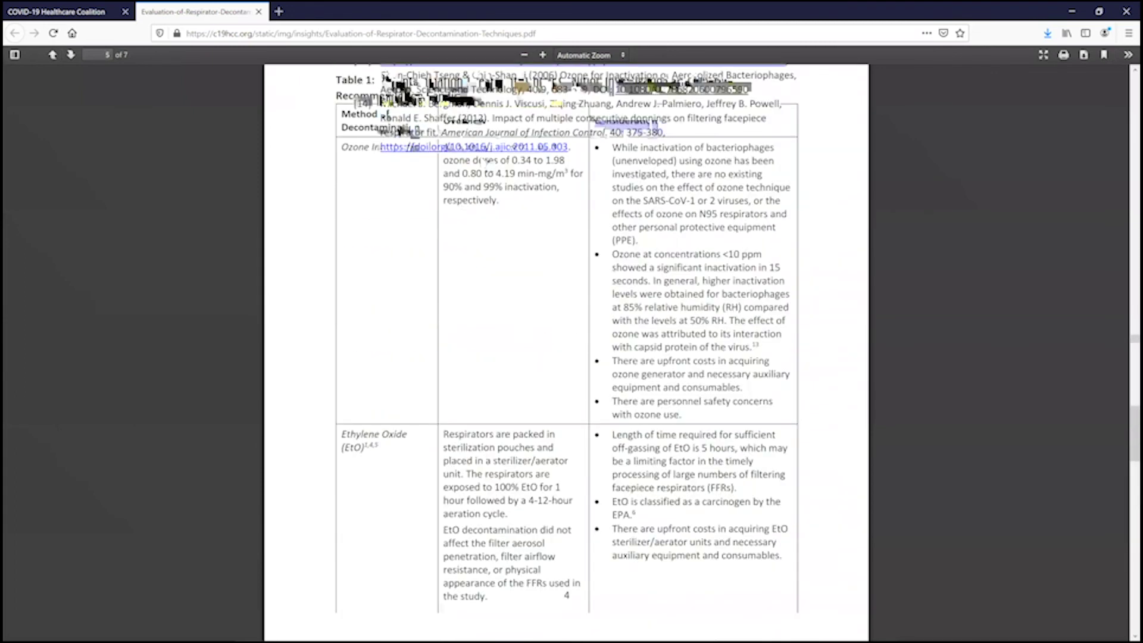
pyautogui.scroll(10, 486, 164)
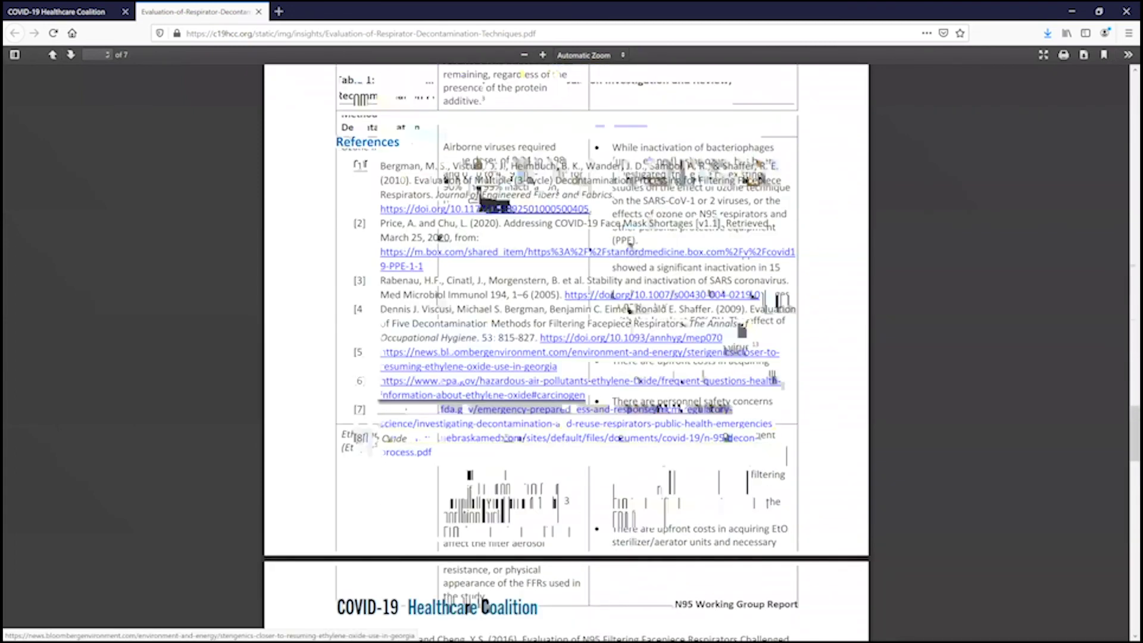
pyautogui.scroll(10, 486, 164)
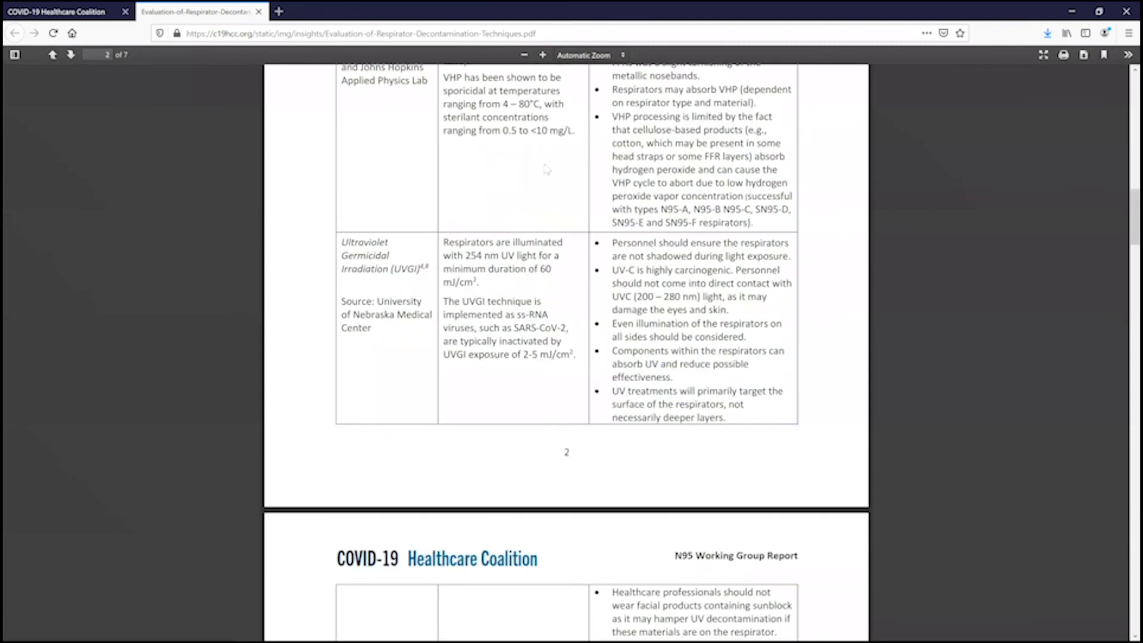
pyautogui.scroll(5, 546, 169)
pyautogui.scroll(3, 546, 168)
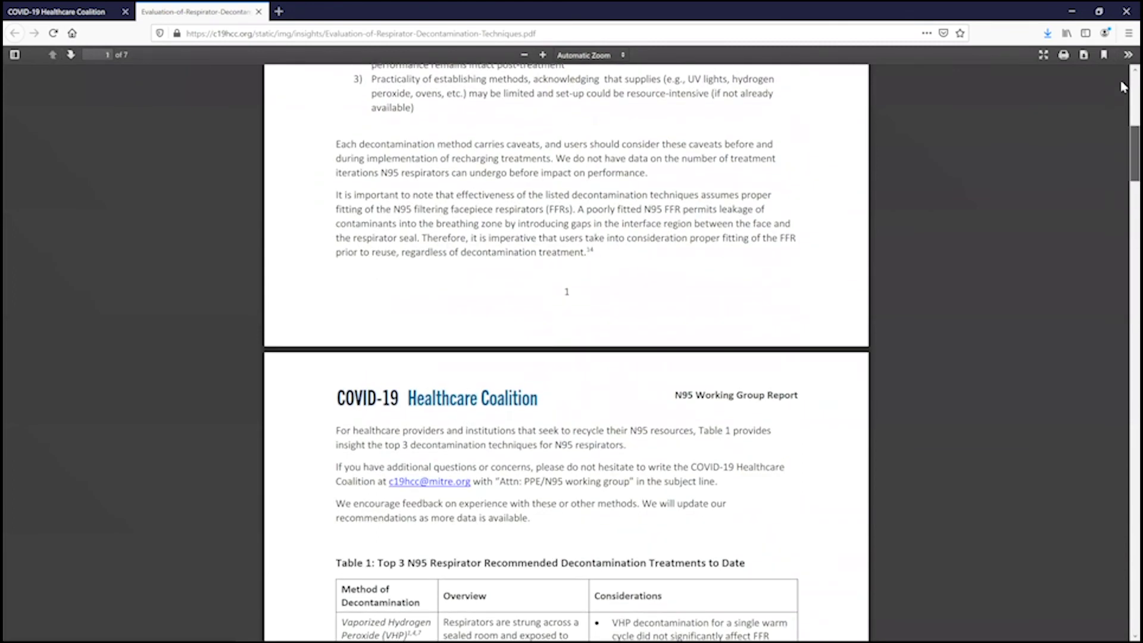
pyautogui.scroll(8, 546, 169)
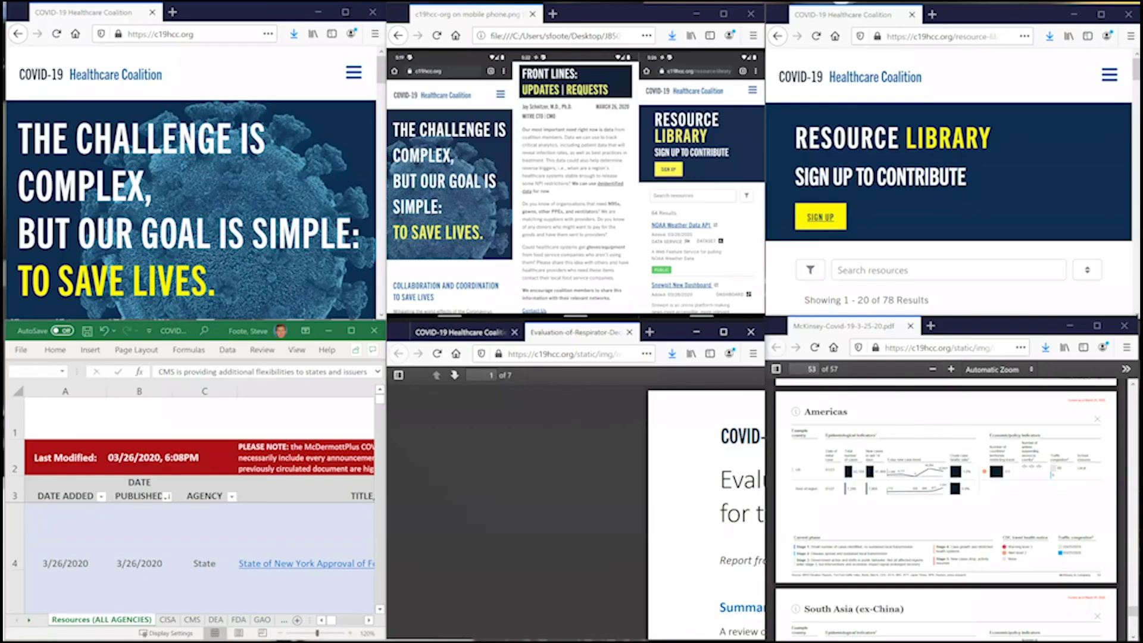
# Maximize the top-left c19hcc.org window to show the coalition homepage full screen.
pyautogui.click(345, 11)
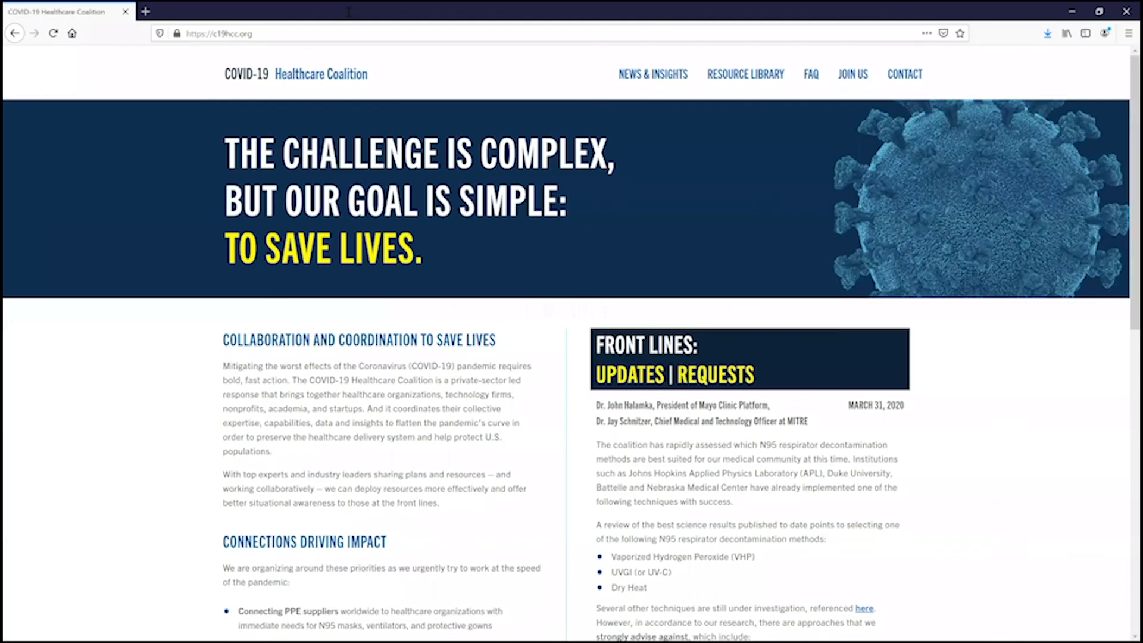